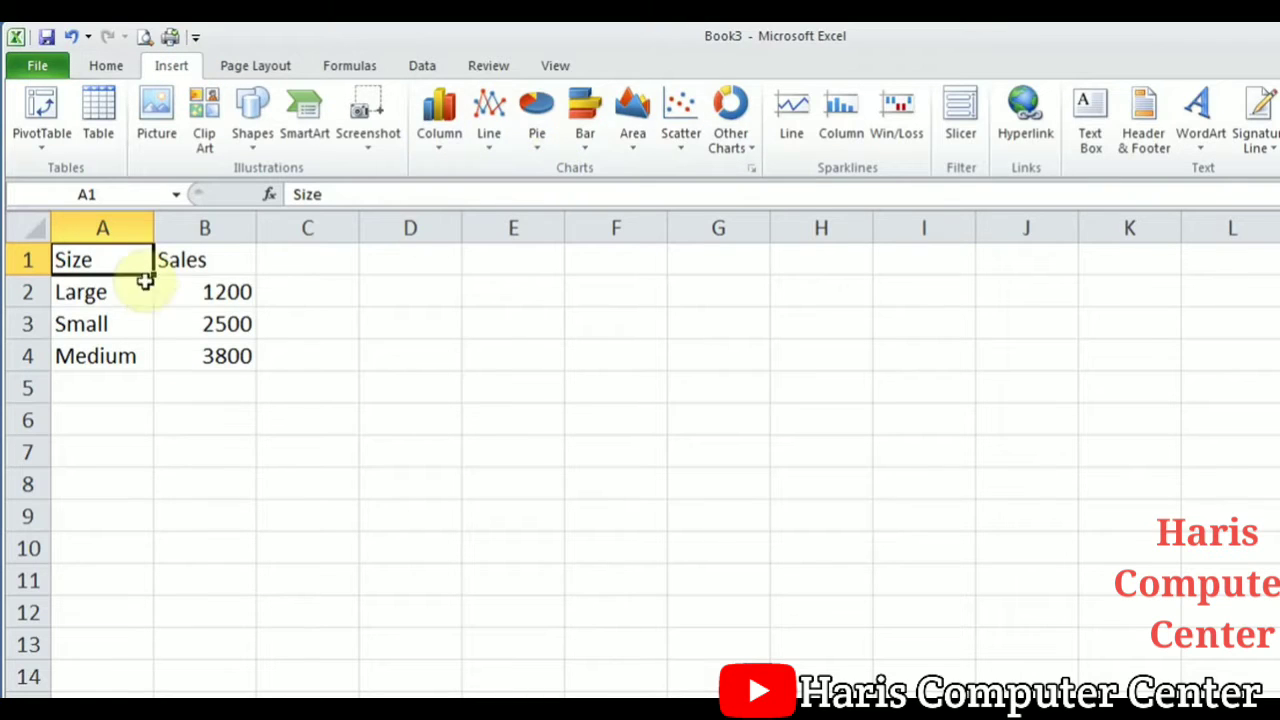
# Step: Widen column B and return it to roughly its original width
pyautogui.moveTo(121, 258); pyautogui.dragTo(237, 340)
pyautogui.moveTo(93, 261); pyautogui.dragTo(225, 367)
pyautogui.click(114, 262)
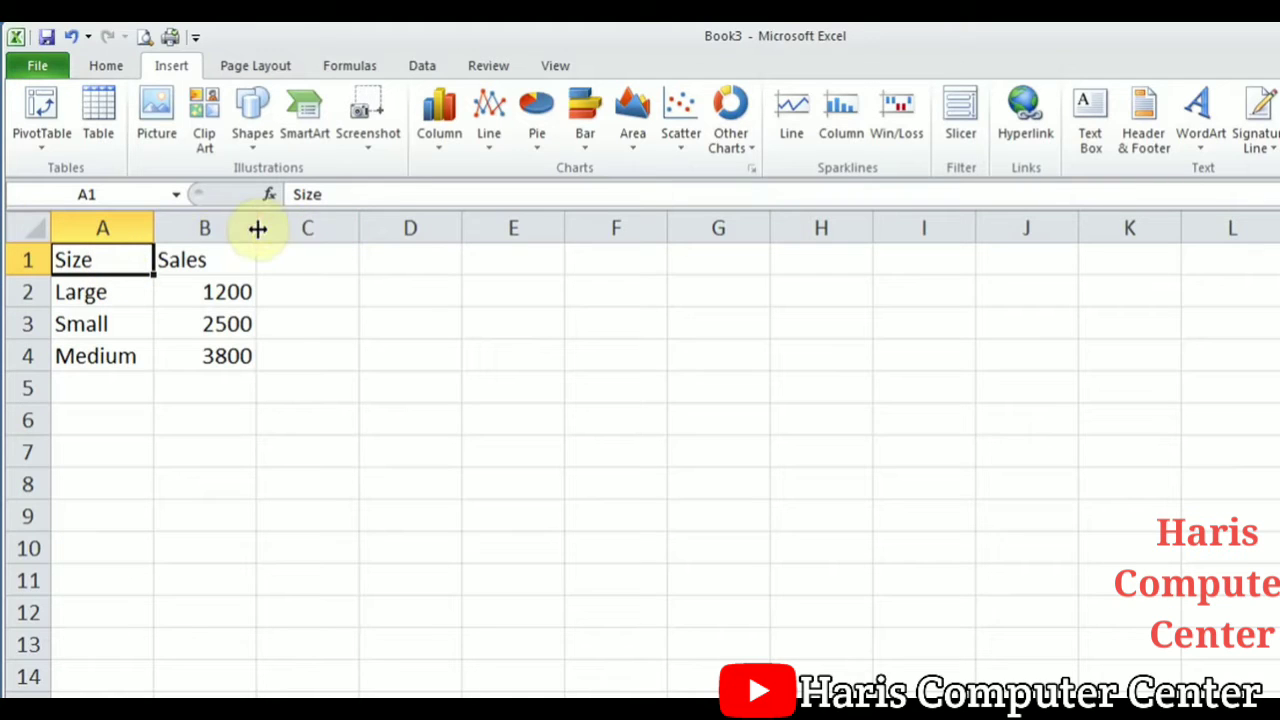
pyautogui.moveTo(257, 229); pyautogui.dragTo(309, 229)
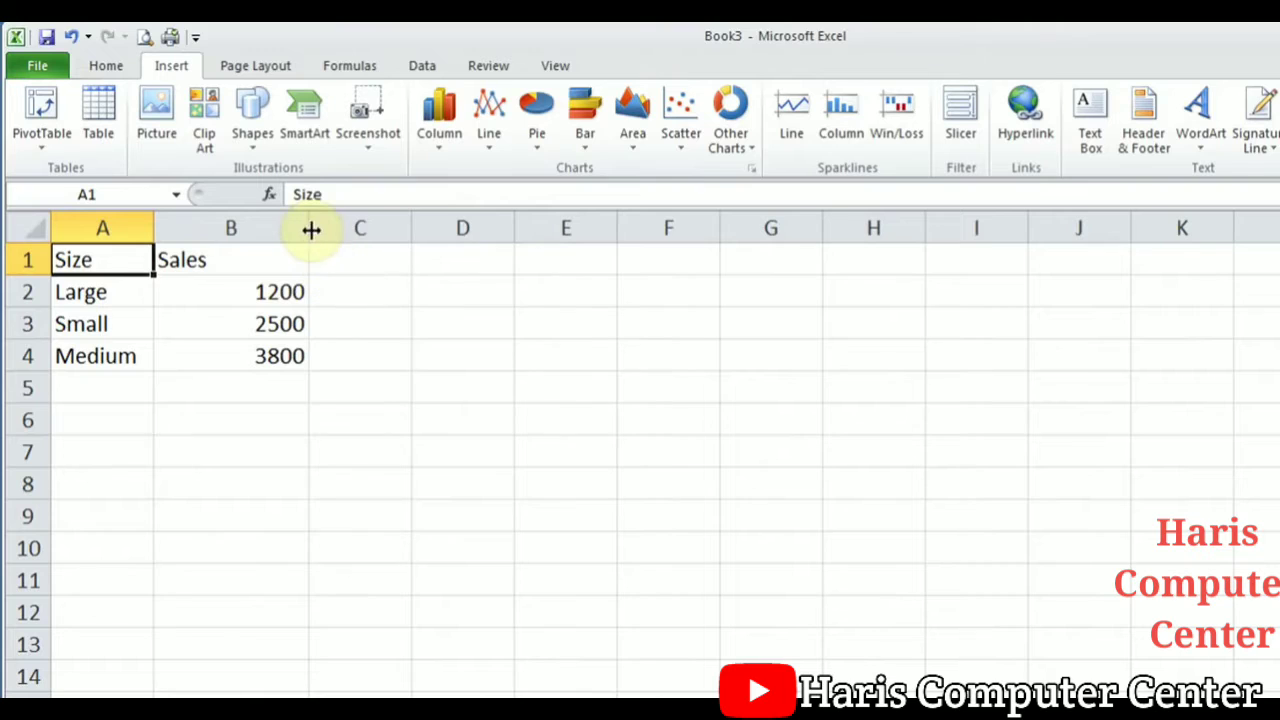
pyautogui.moveTo(309, 229); pyautogui.dragTo(259, 228)
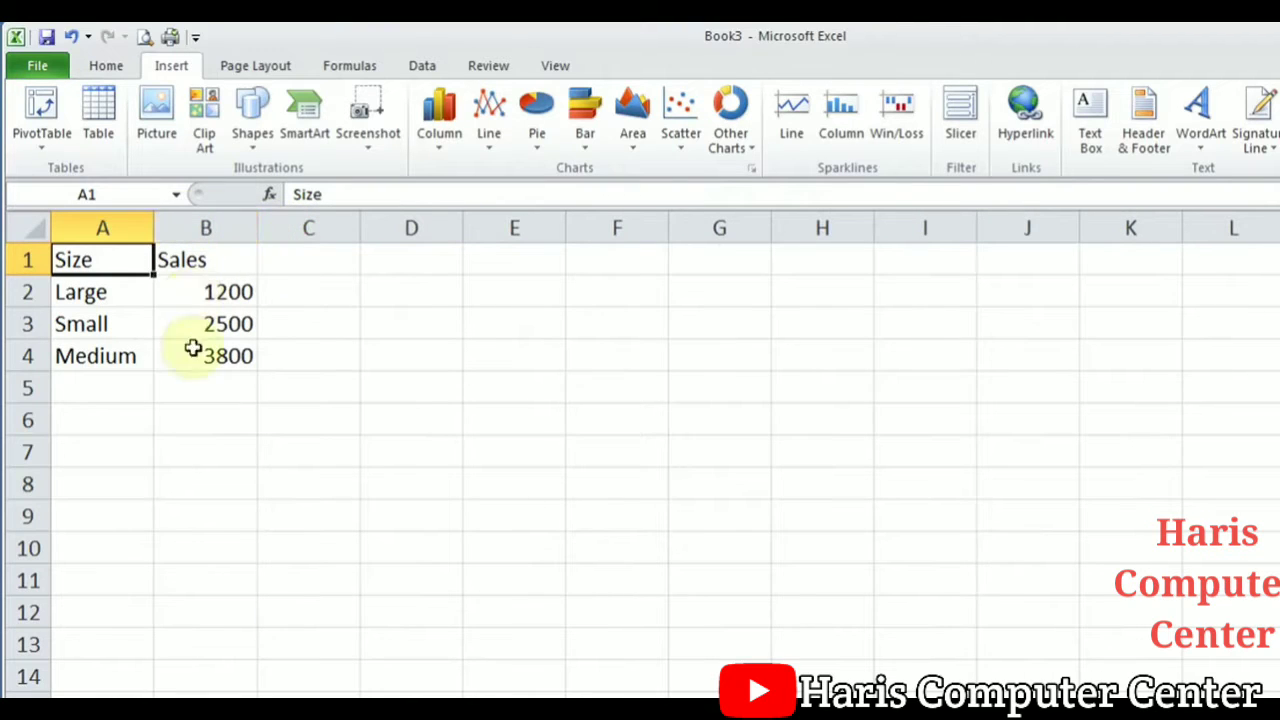
# Step: Insert a basic 2-D pie chart from the Size and Sales data in A1:B4
pyautogui.moveTo(103, 261); pyautogui.dragTo(197, 344)
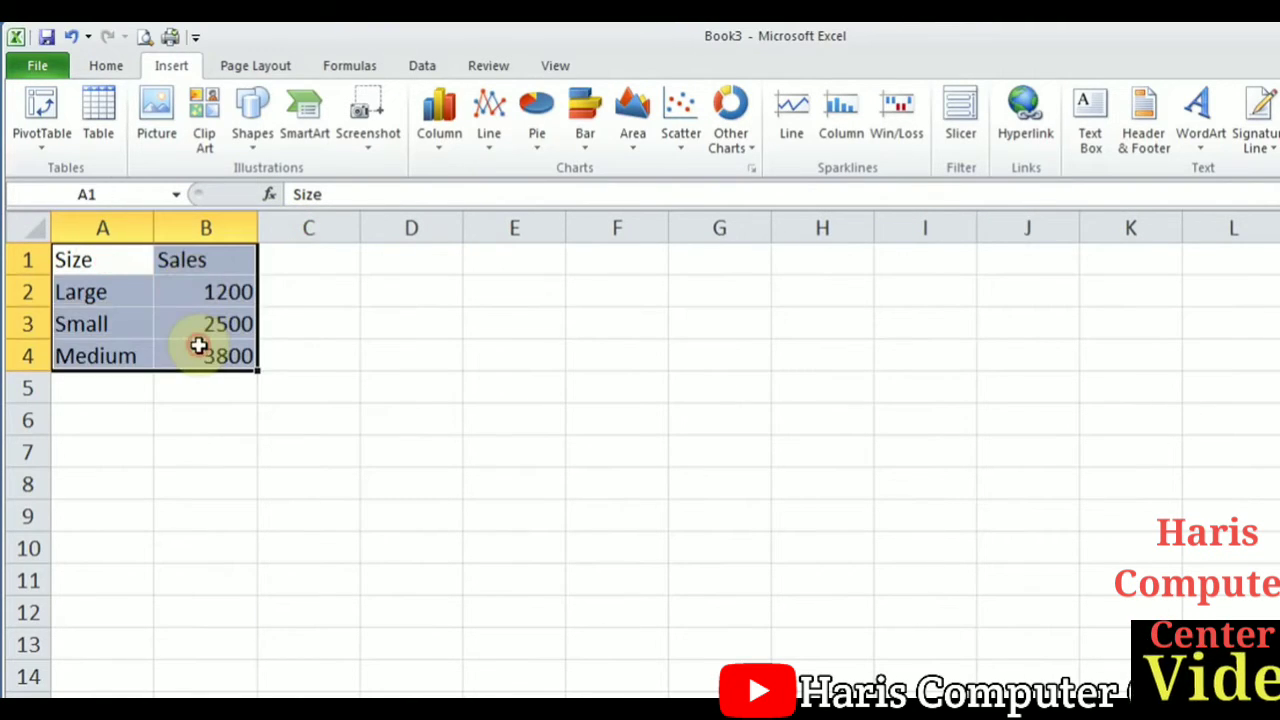
pyautogui.click(538, 150)
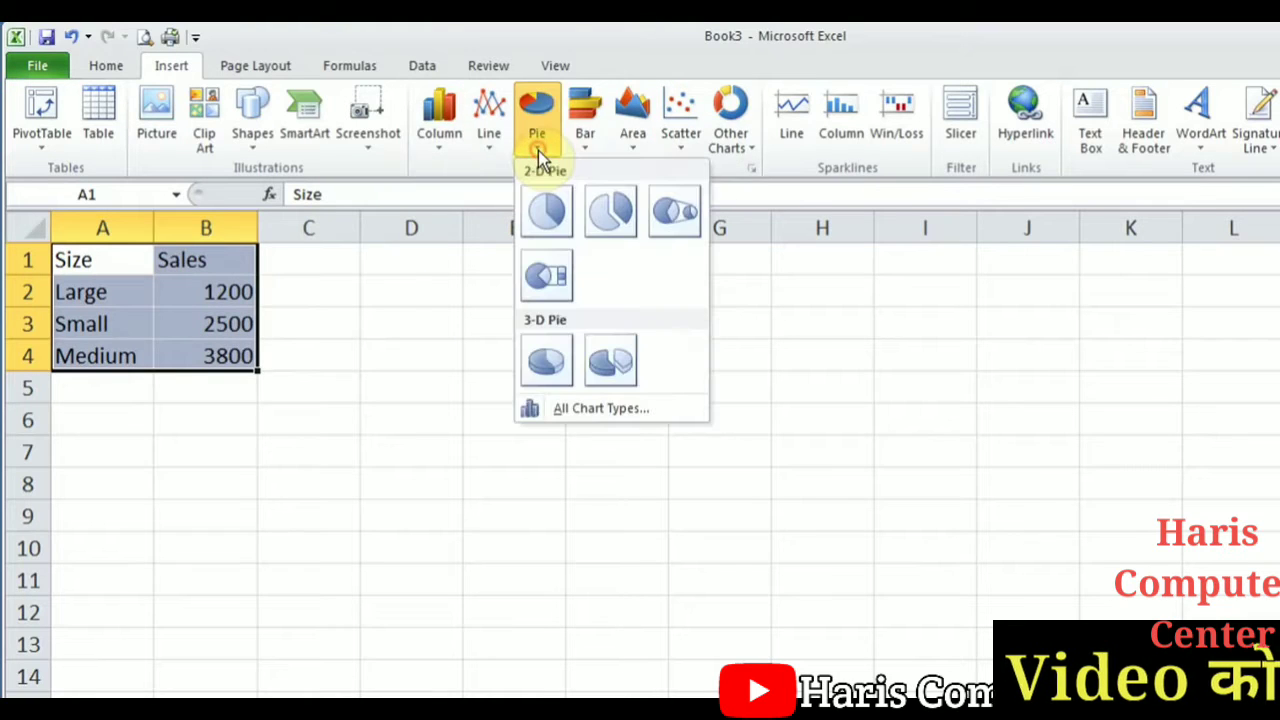
pyautogui.click(551, 214)
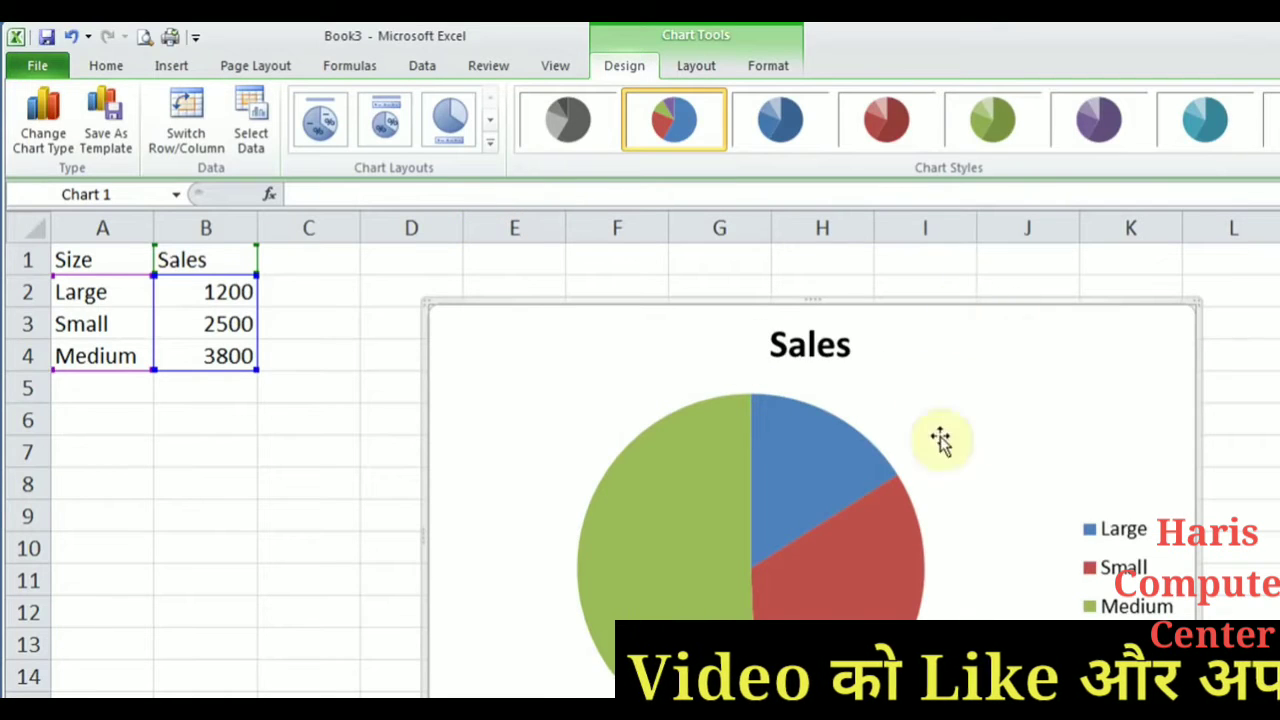
# Step: Shrink the pie chart and place it beside the data, spanning about columns C to H from row 1
pyautogui.moveTo(1011, 434); pyautogui.dragTo(872, 380)
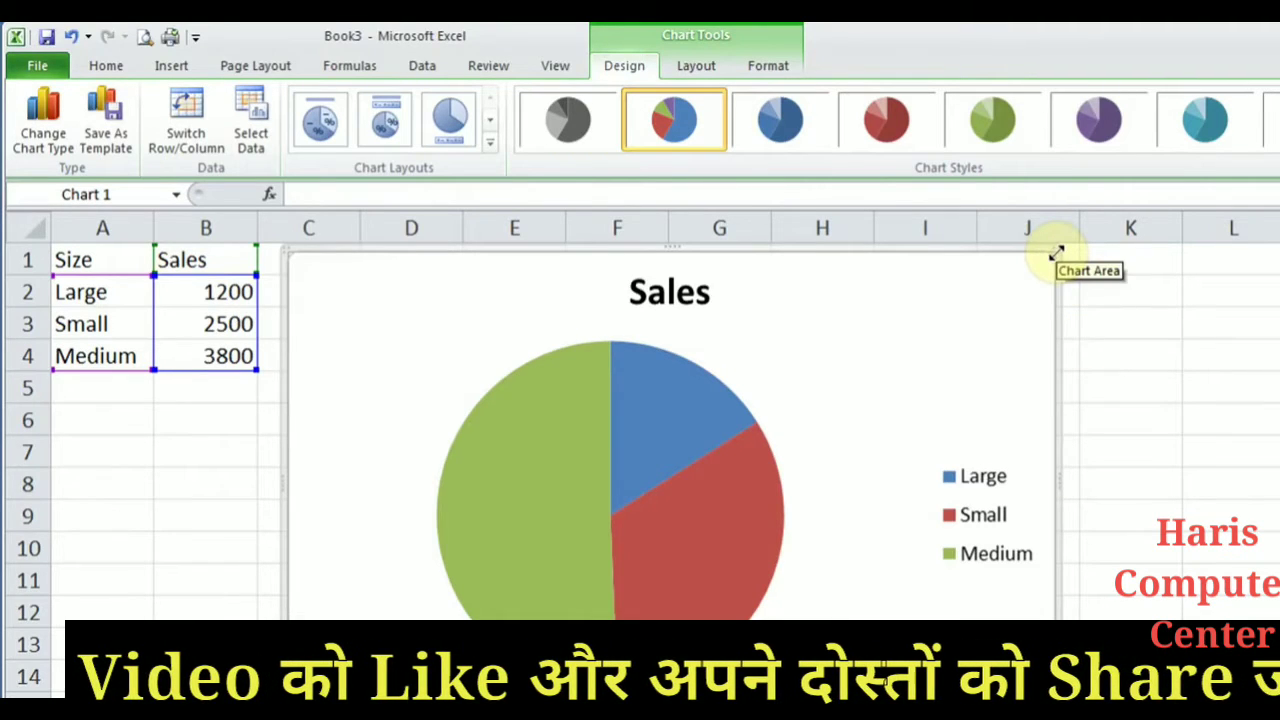
pyautogui.moveTo(1056, 252); pyautogui.dragTo(911, 336)
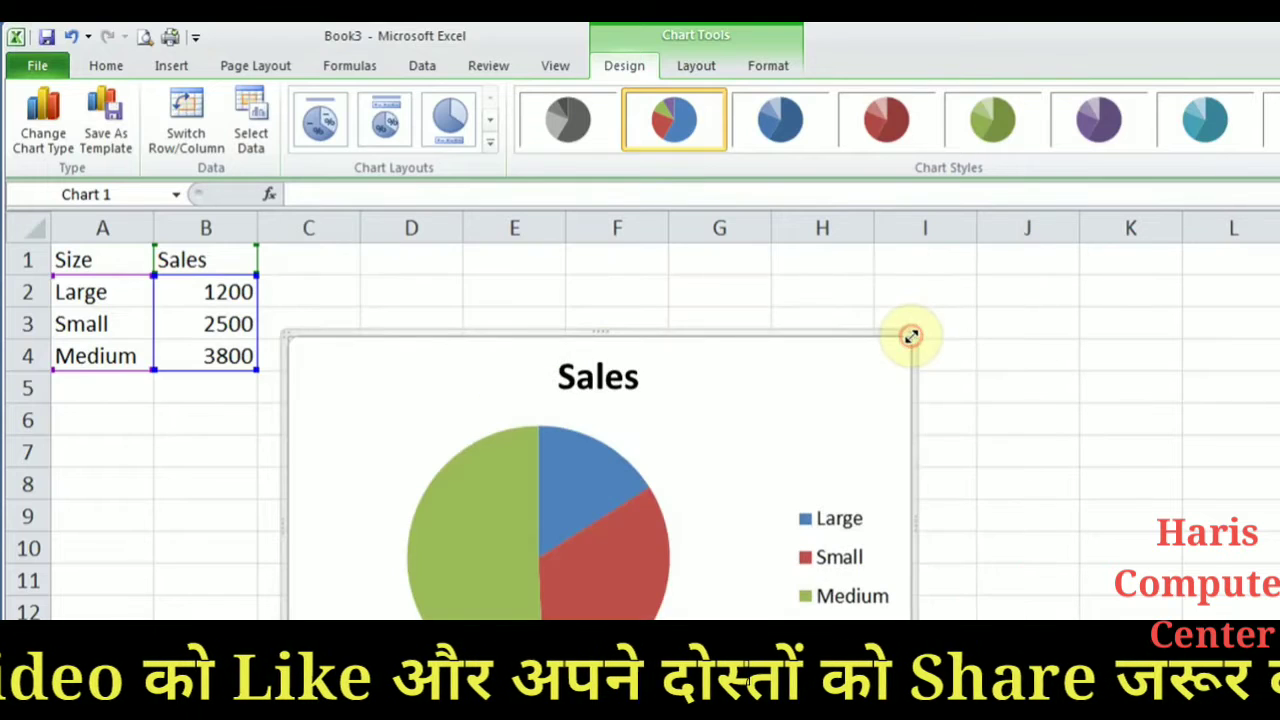
pyautogui.moveTo(803, 383); pyautogui.dragTo(783, 303)
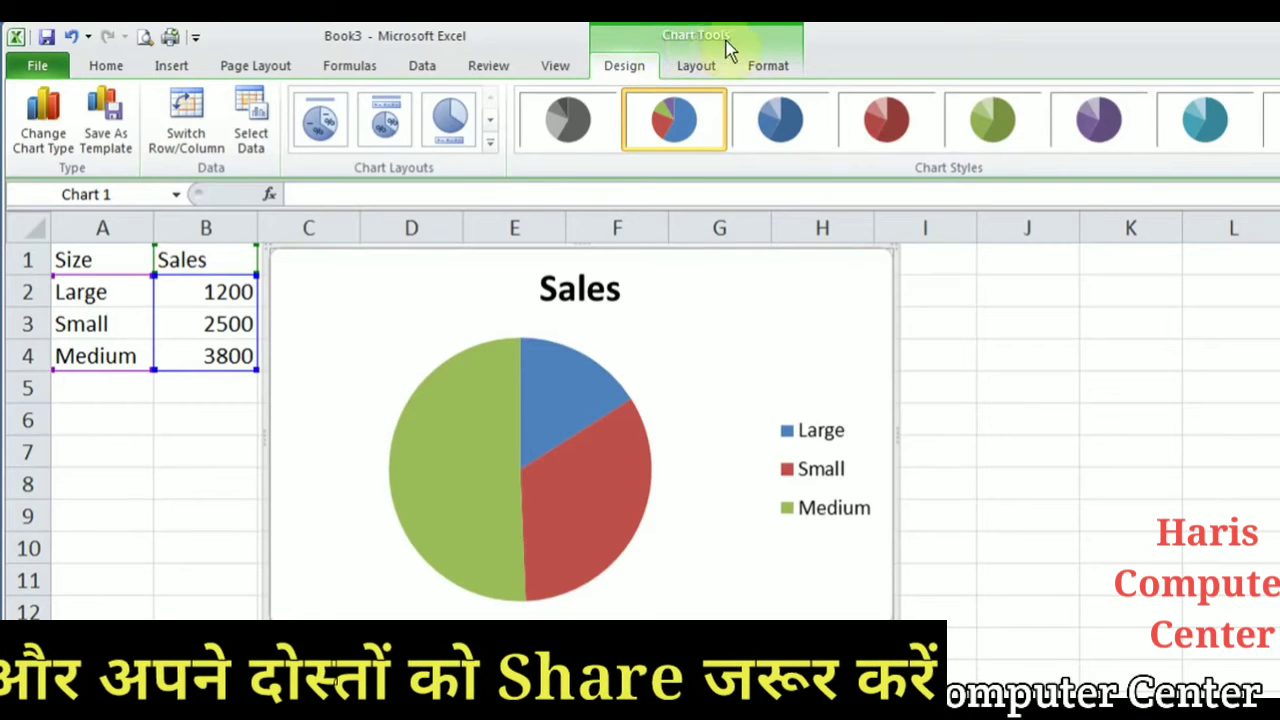
# Step: Try the blue and red chart styles on the pie chart, browse the other styles, and reapply the multicolour style
pyautogui.click(108, 414)
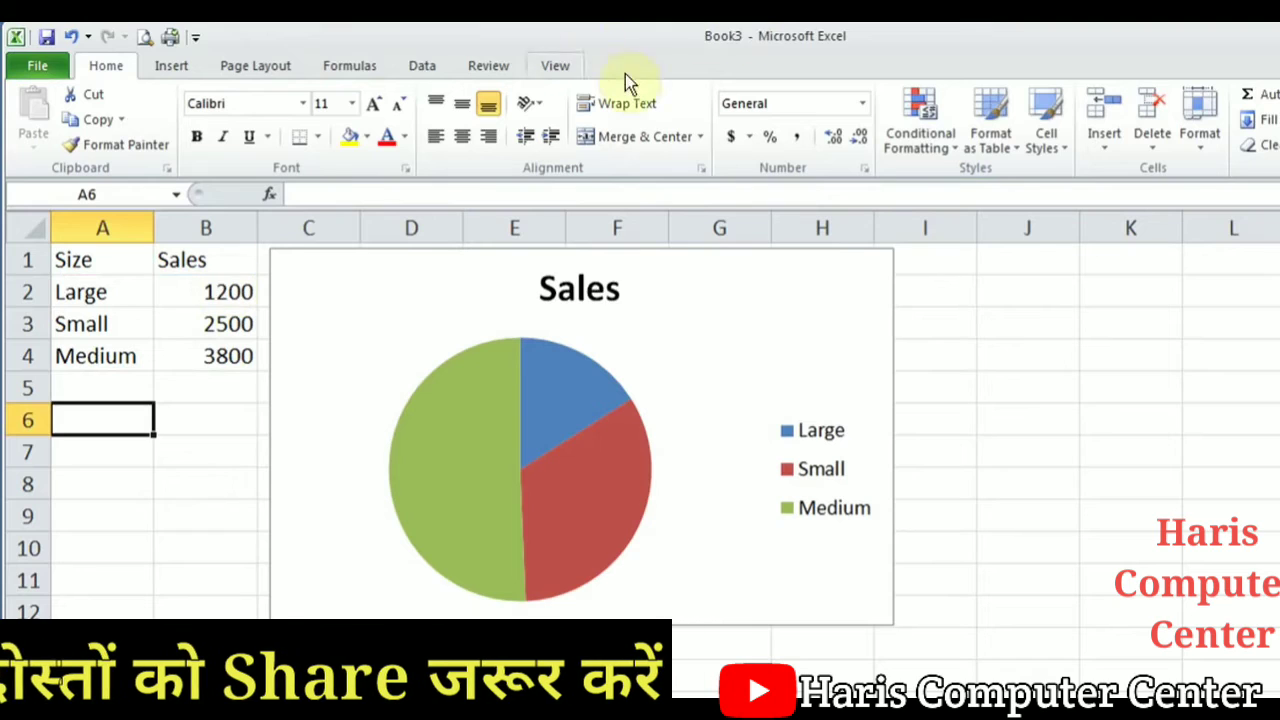
pyautogui.click(310, 318)
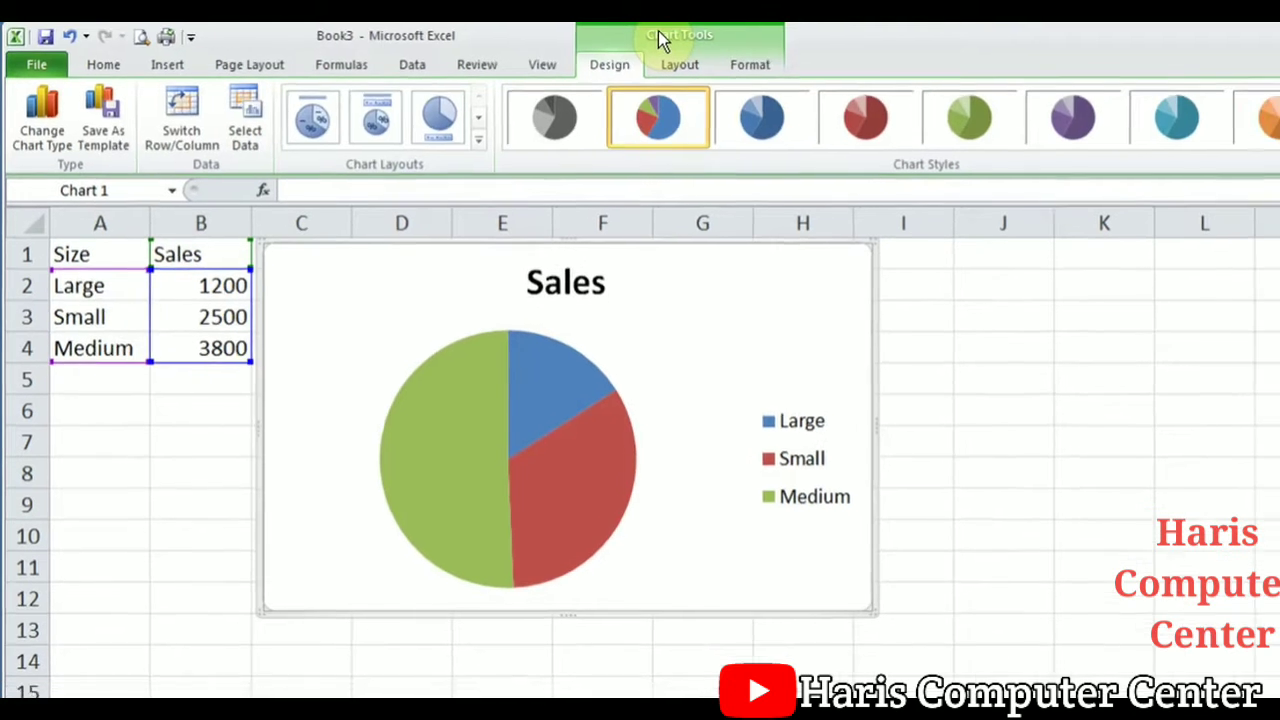
pyautogui.click(790, 122)
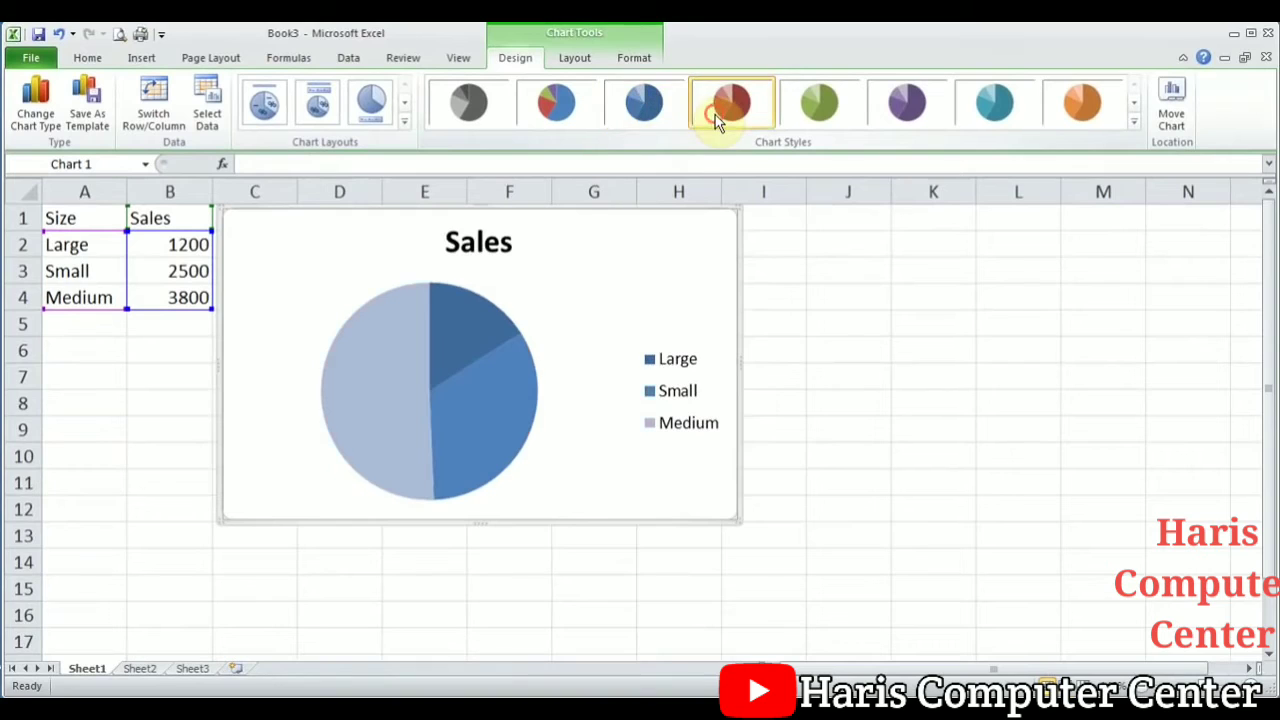
pyautogui.click(716, 112)
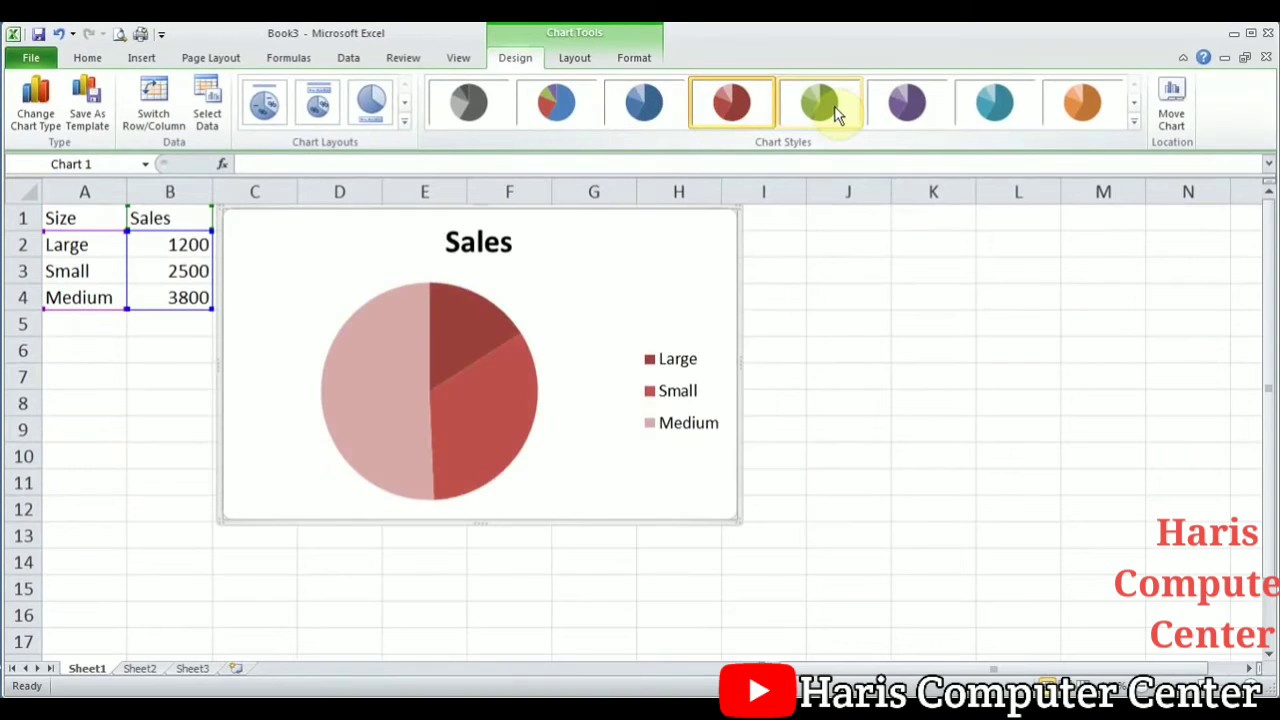
pyautogui.click(1133, 128)
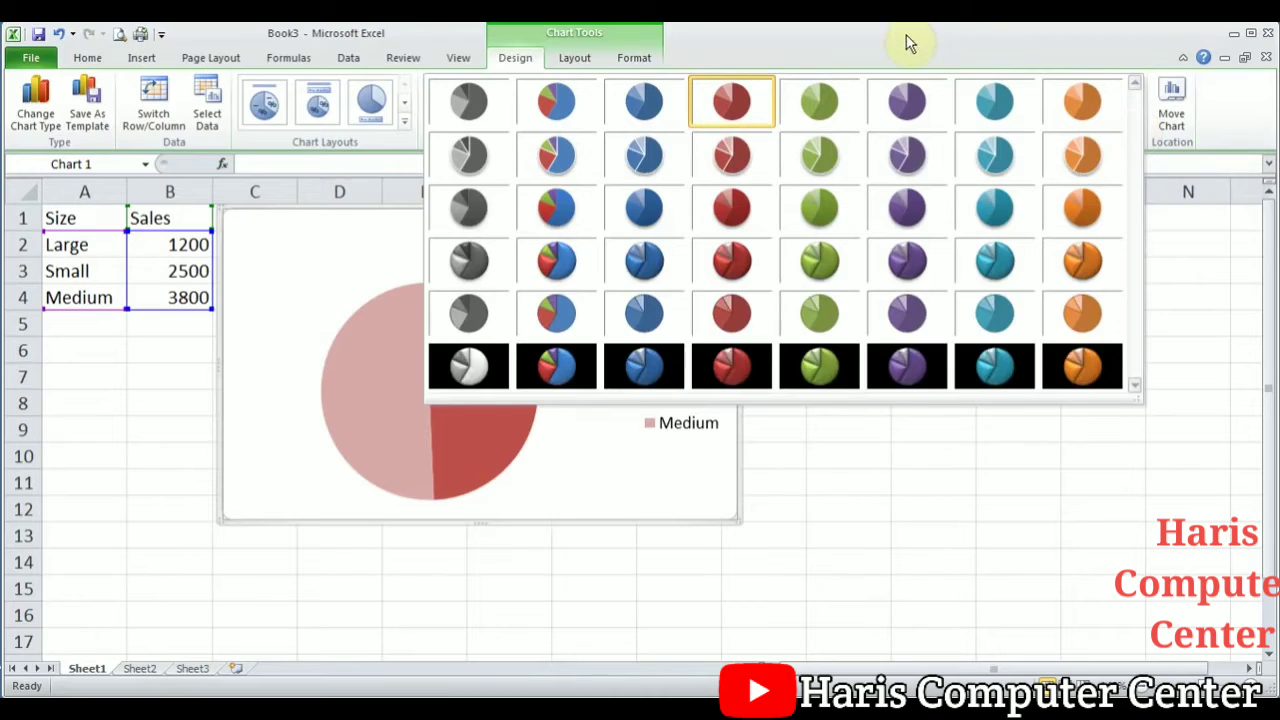
pyautogui.click(908, 42)
pyautogui.click(553, 110)
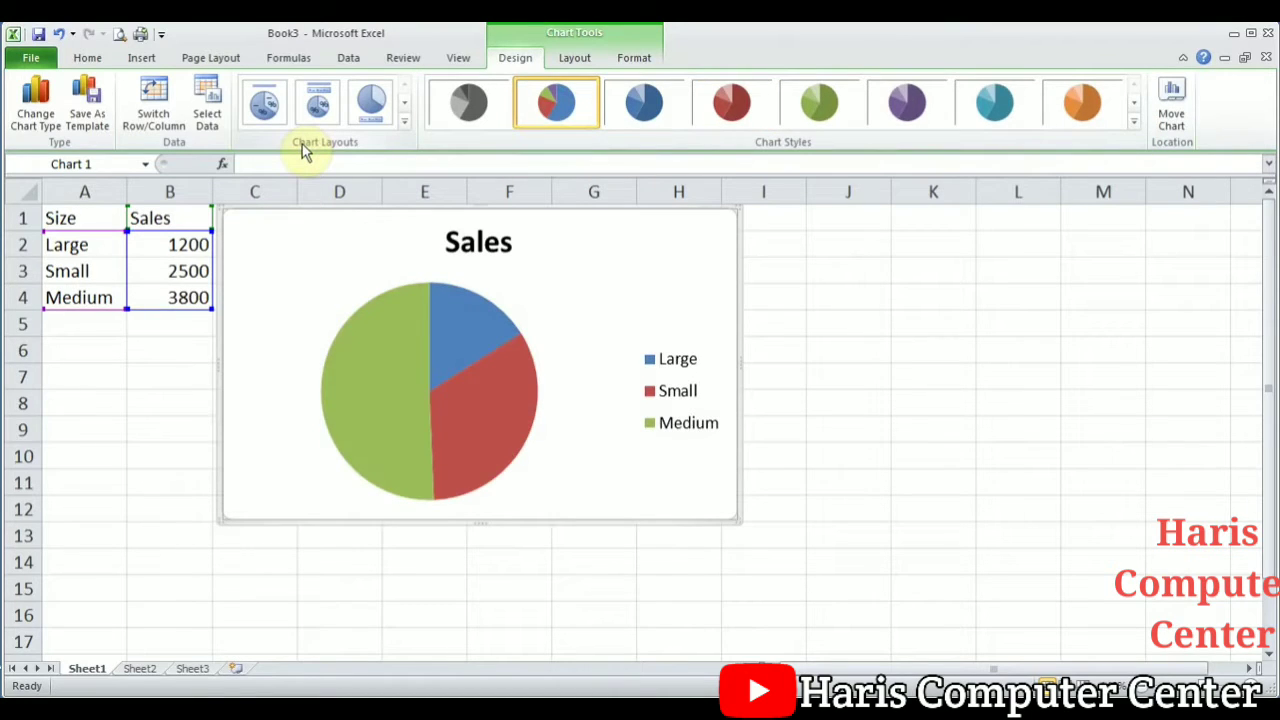
# Step: Try the first two chart layouts, and apply the layout with a title, percentage labels and a legend at the side
pyautogui.click(265, 105)
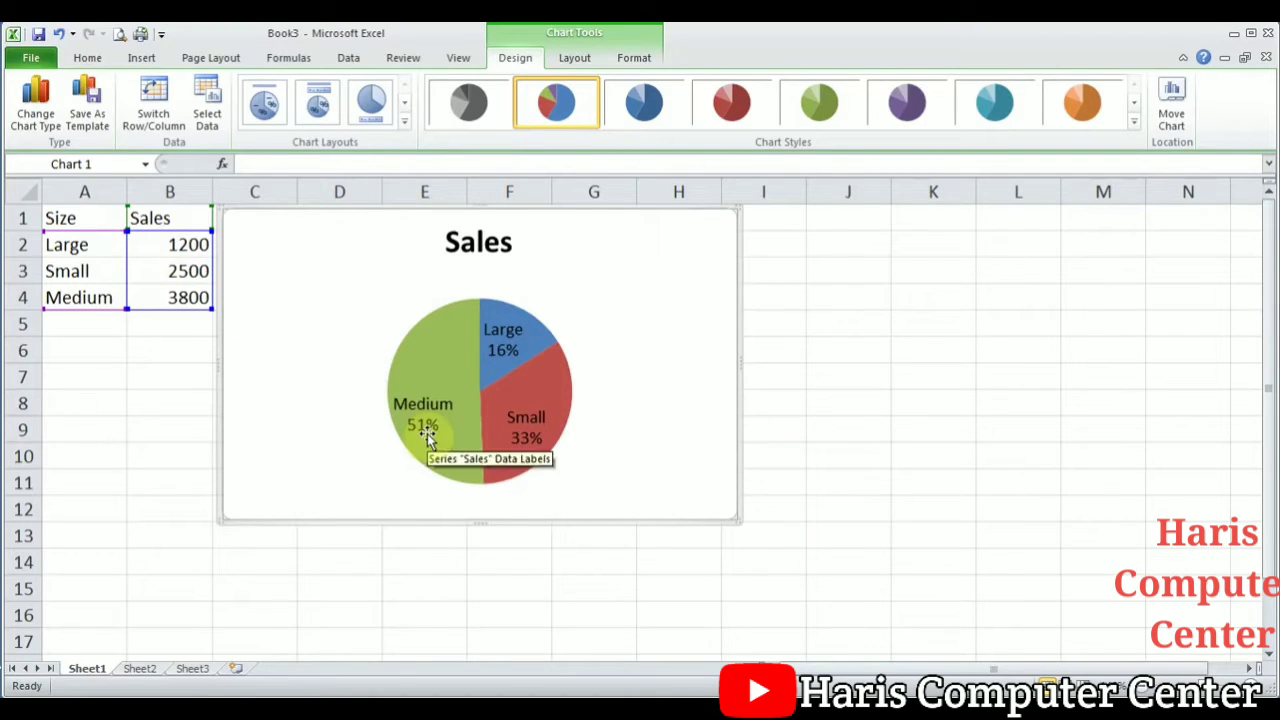
pyautogui.click(318, 108)
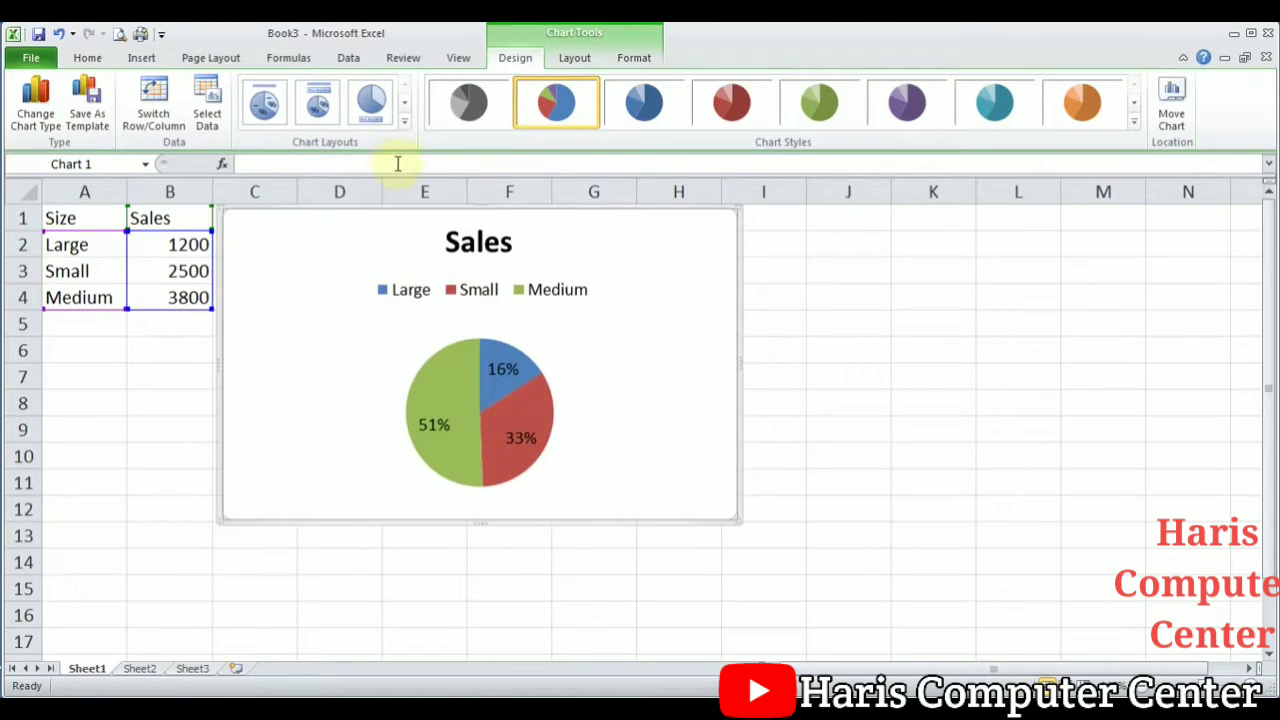
pyautogui.click(404, 122)
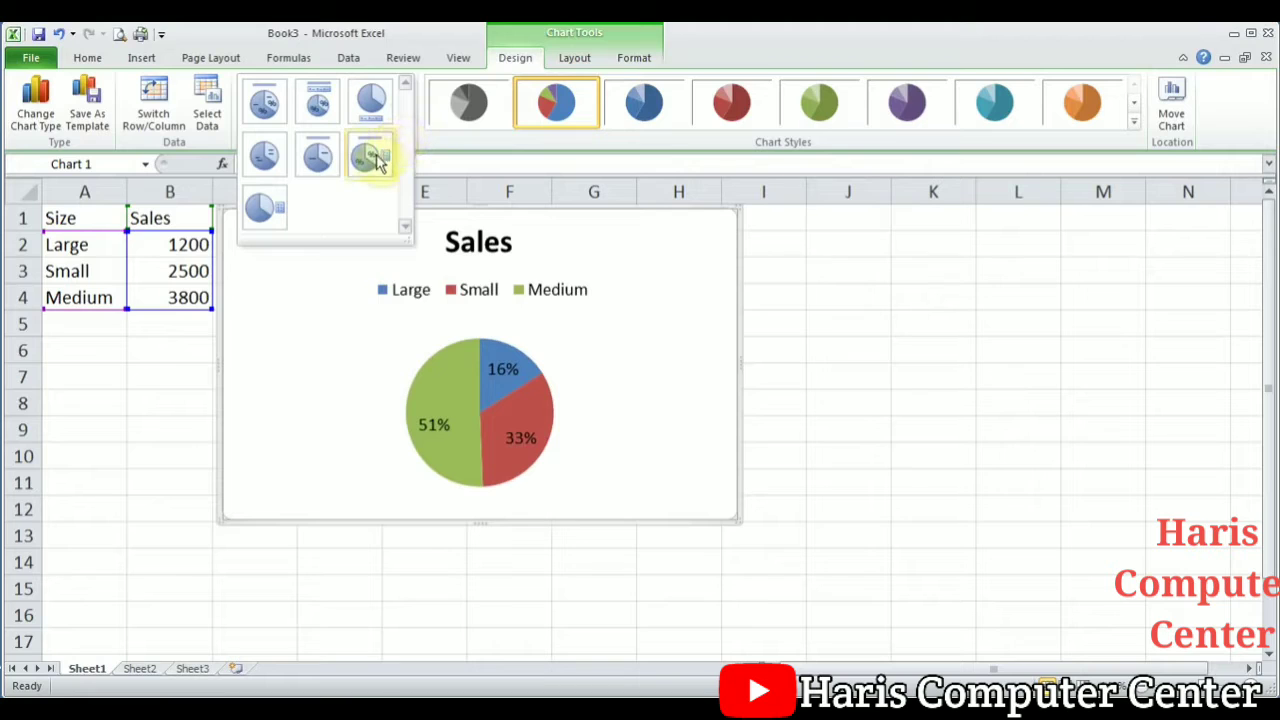
pyautogui.click(367, 157)
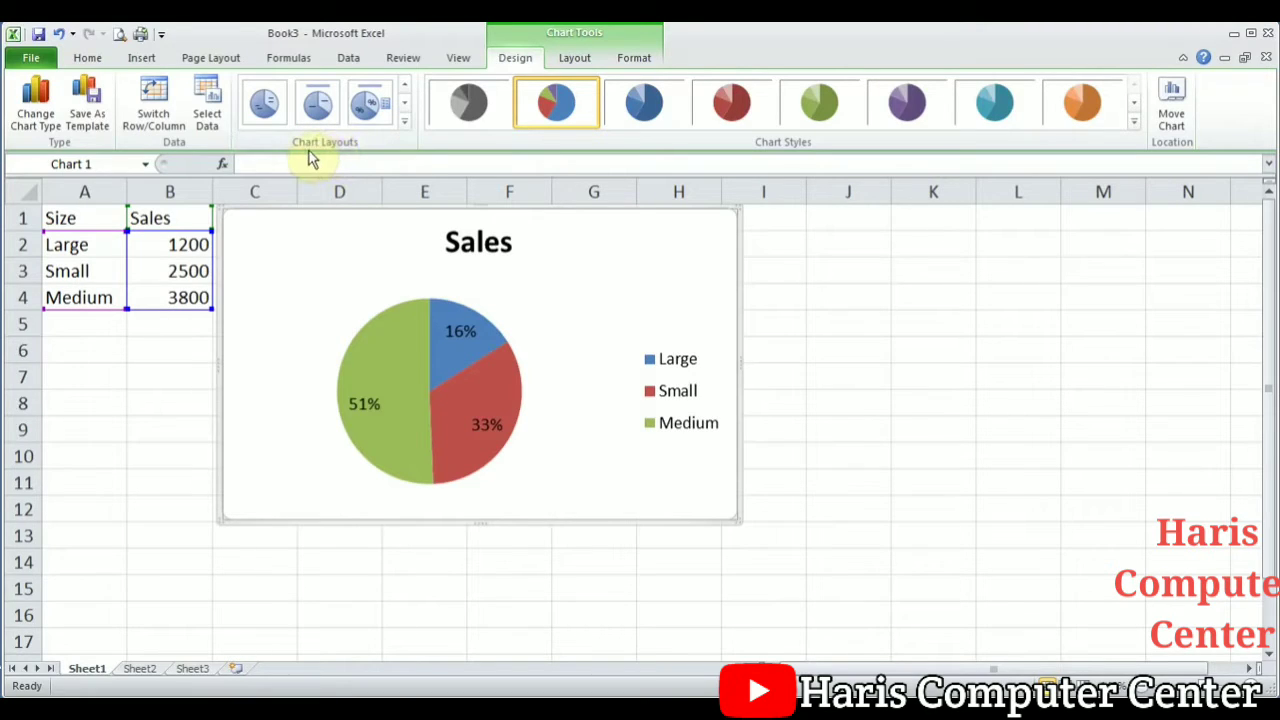
# Step: Change the chart type to Exploded Pie
pyautogui.click(37, 115)
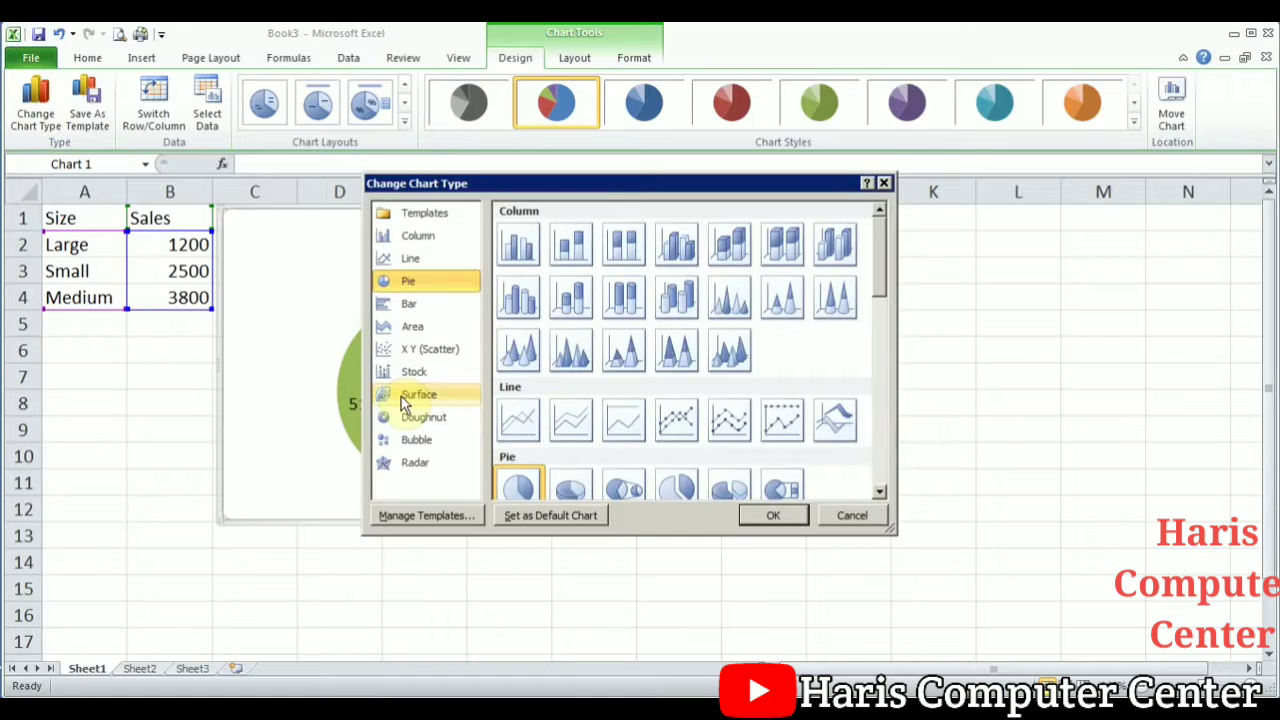
pyautogui.click(879, 492)
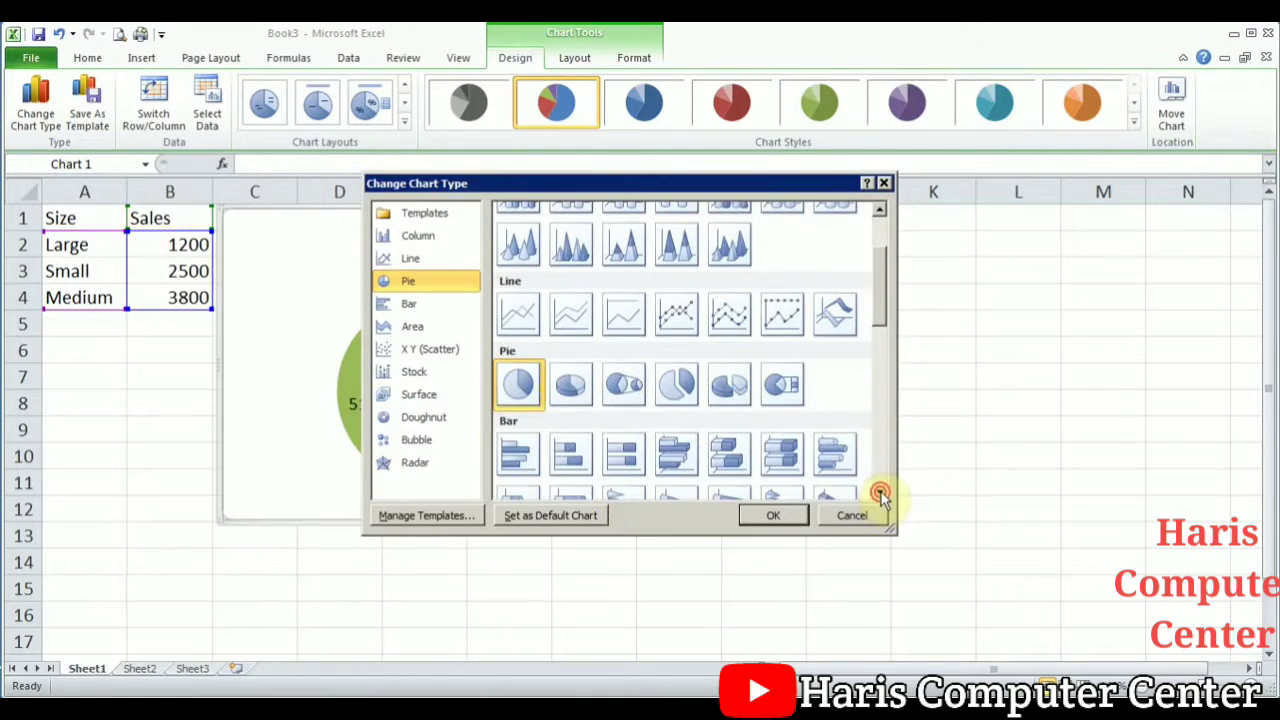
pyautogui.click(680, 388)
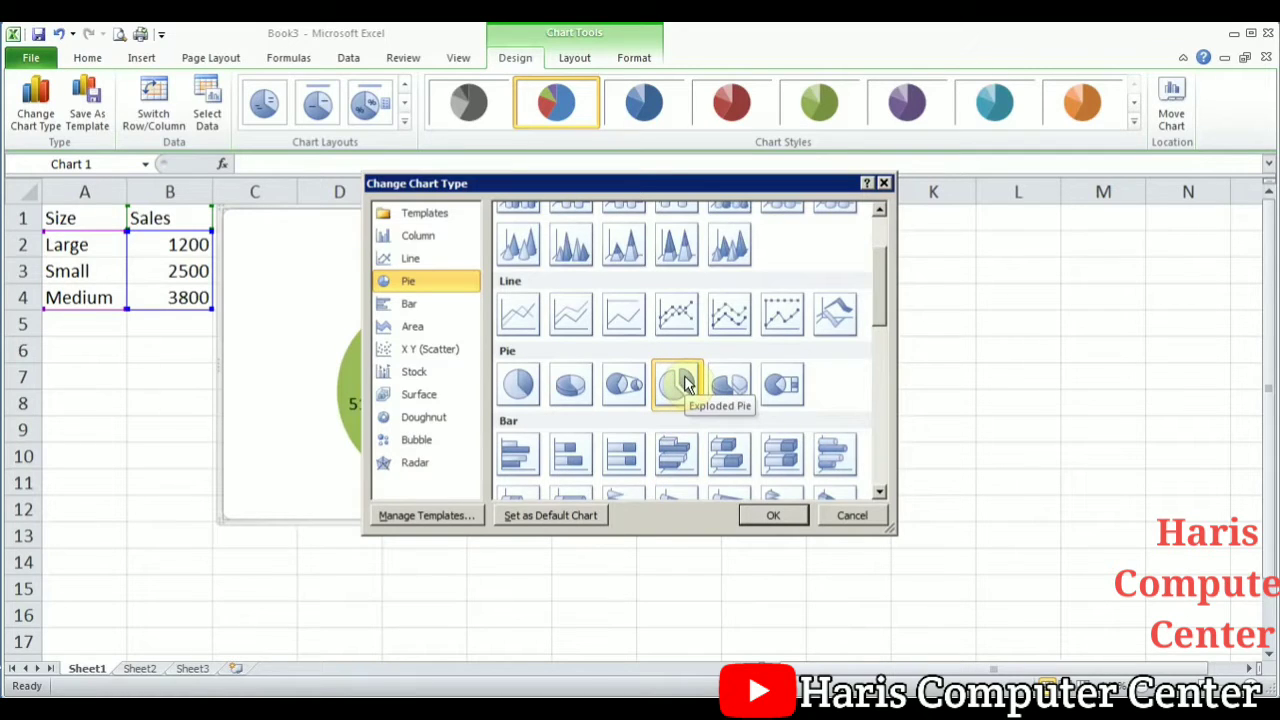
pyautogui.click(773, 515)
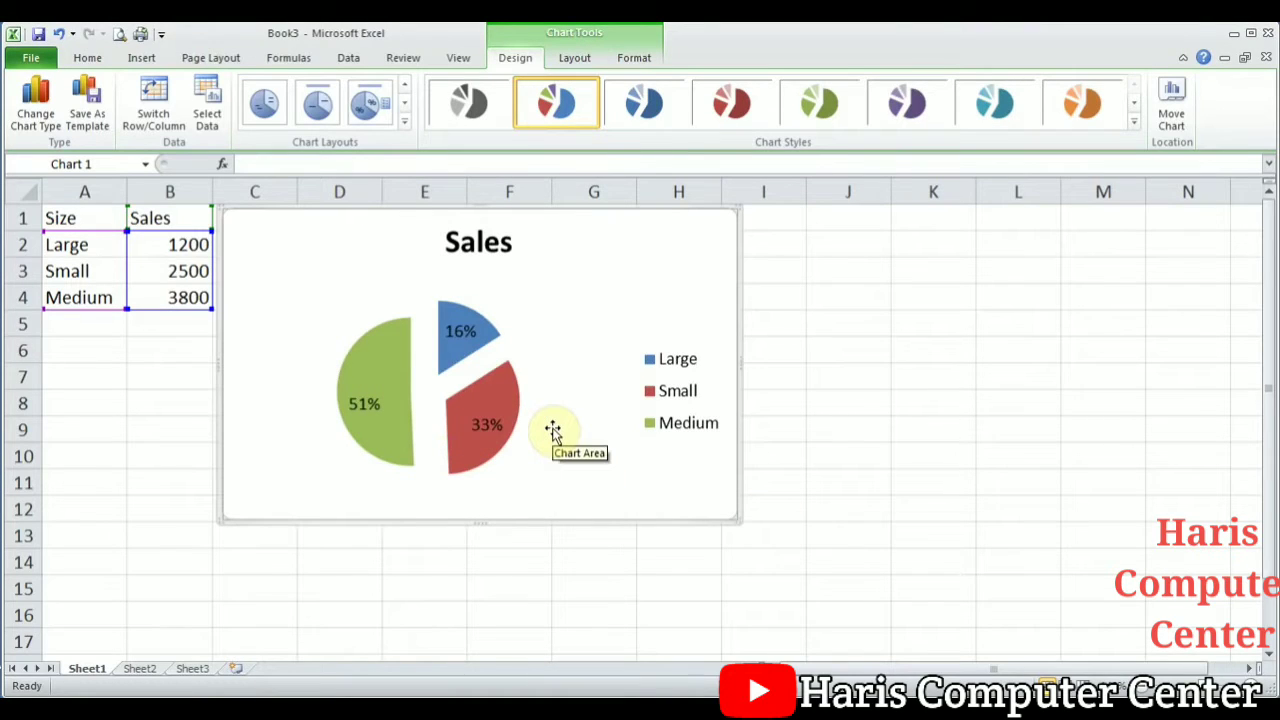
# Step: Rejoin the exploded slices and pull the Medium slice away from the rest of the pie
pyautogui.click(389, 376)
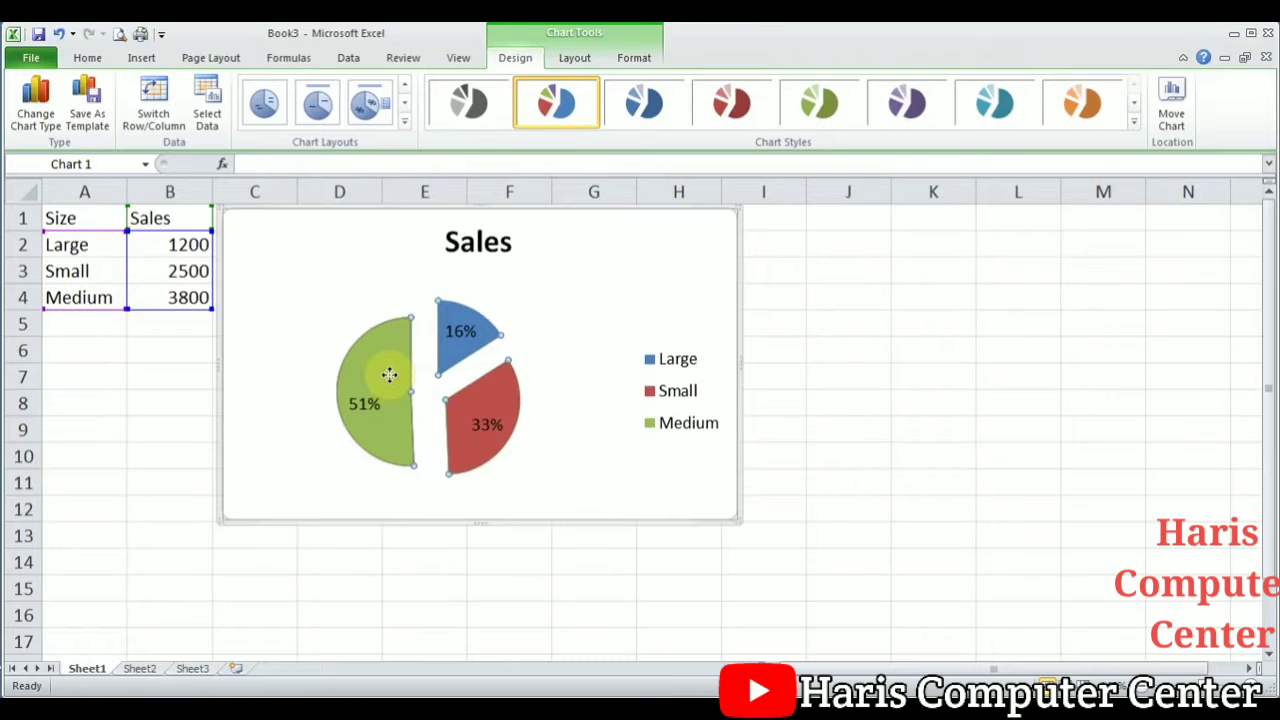
pyautogui.moveTo(389, 375)
pyautogui.mouseDown()
pyautogui.moveTo(416, 377)
pyautogui.moveTo(375, 372)
pyautogui.mouseUp()
pyautogui.click(416, 378)
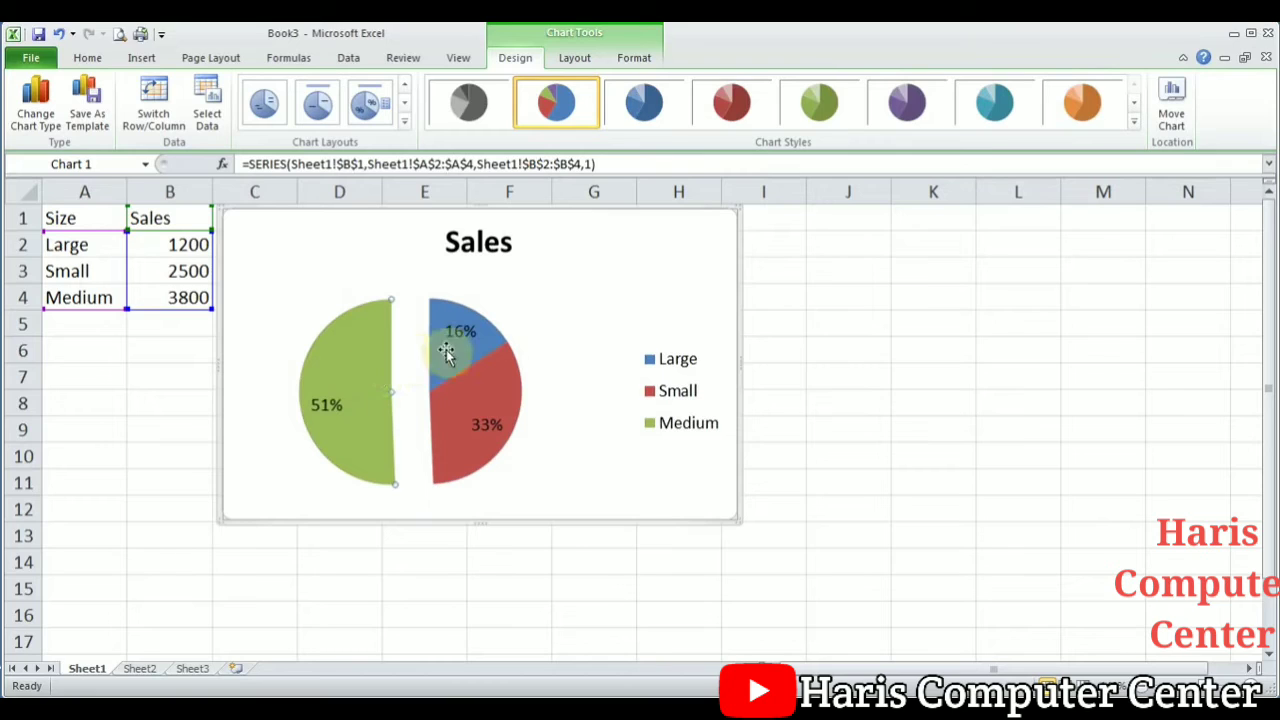
pyautogui.moveTo(451, 343); pyautogui.dragTo(429, 314)
pyautogui.click(482, 396)
pyautogui.moveTo(482, 396); pyautogui.dragTo(538, 417)
# Step: Reapply the standard Pie chart type and bring the separated slices back together into a whole pie
pyautogui.click(35, 128)
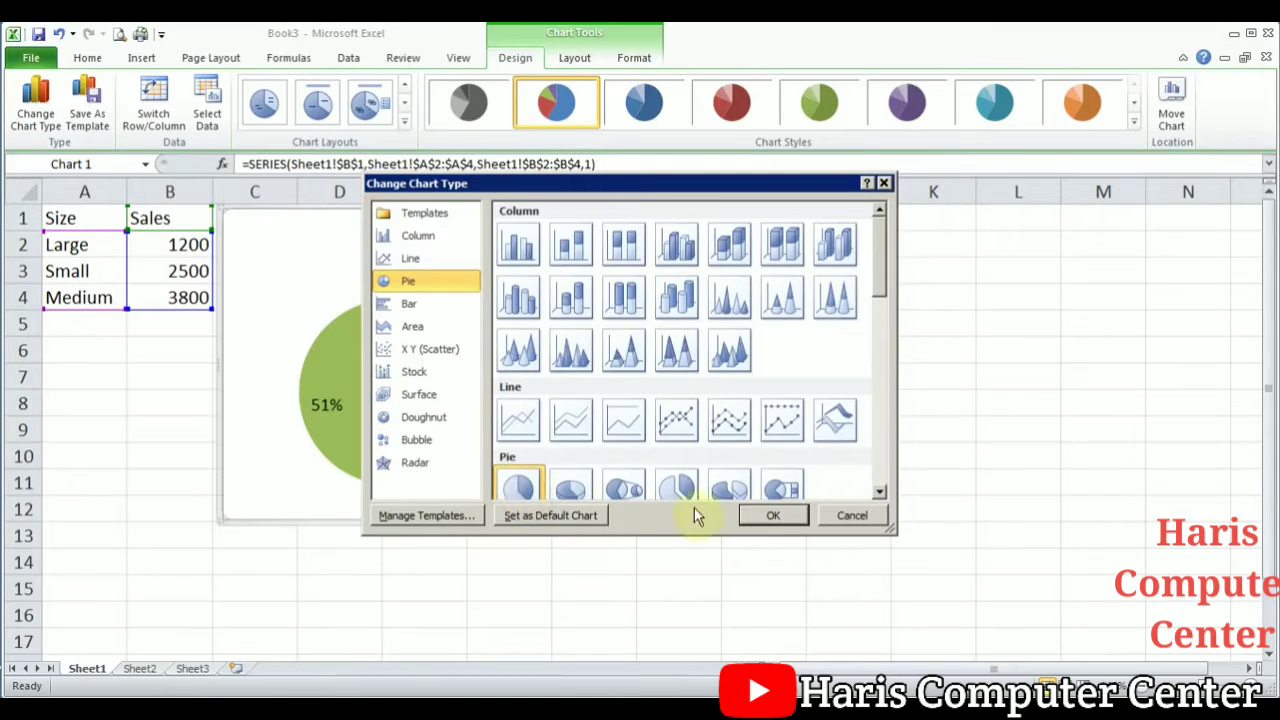
pyautogui.click(773, 515)
pyautogui.click(537, 437)
pyautogui.moveTo(537, 437); pyautogui.dragTo(465, 412)
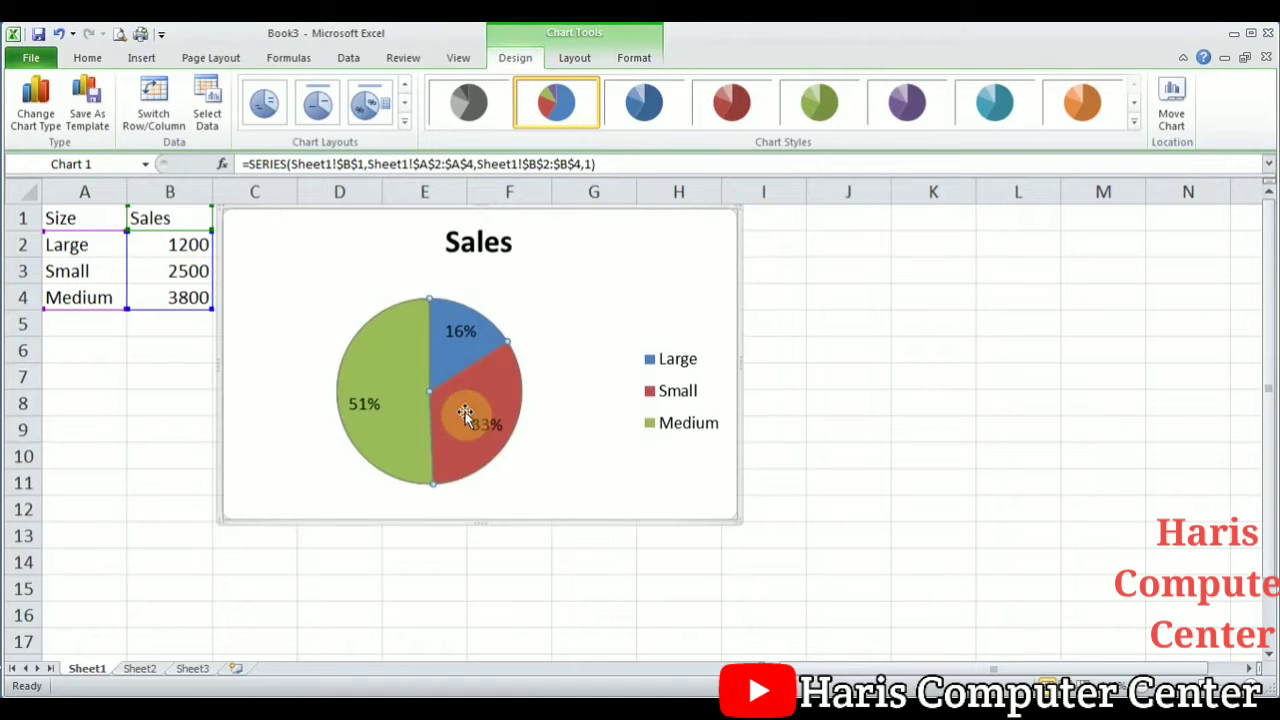
# Step: Change the chart type to the first Column subtype, a 2-D clustered column
pyautogui.click(36, 115)
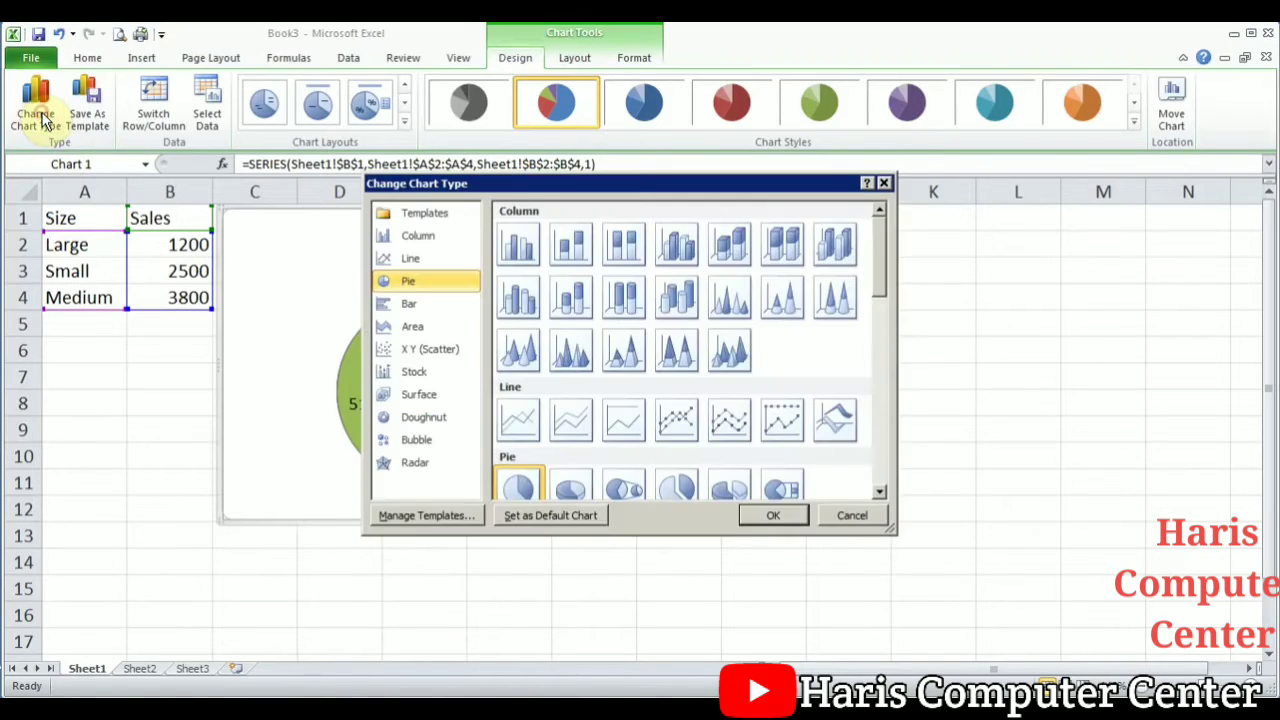
pyautogui.click(518, 252)
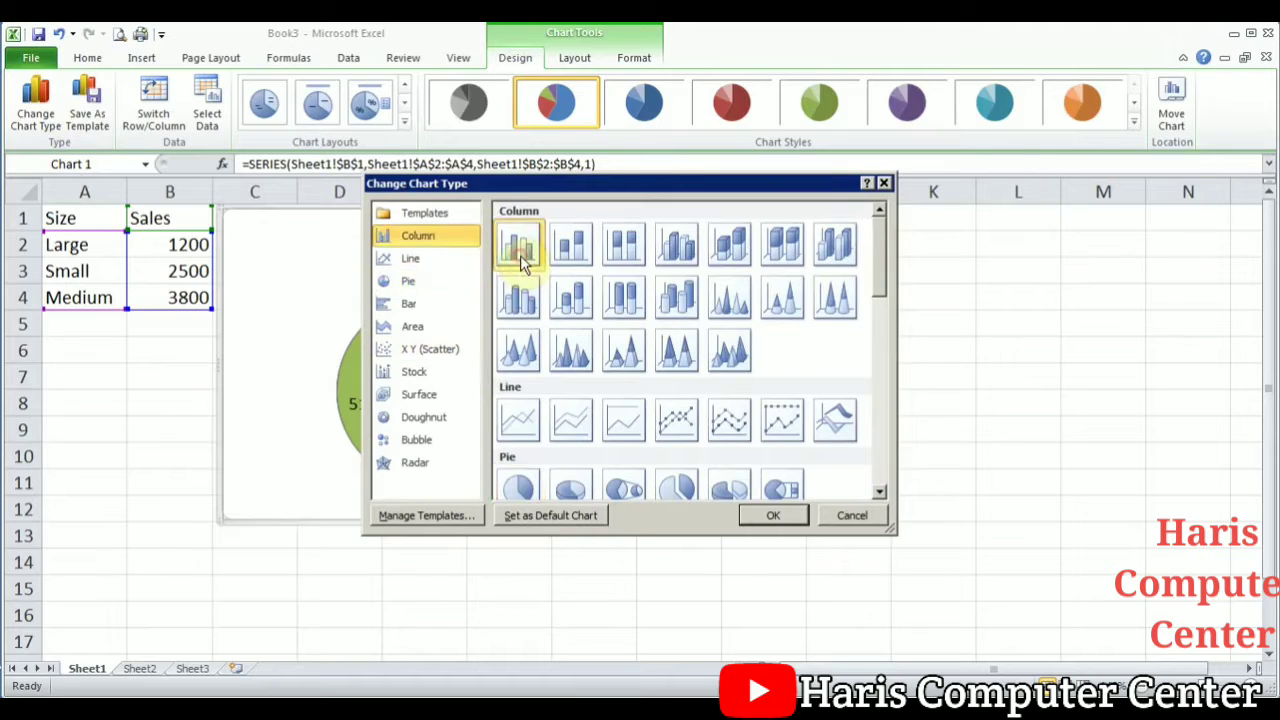
pyautogui.click(778, 517)
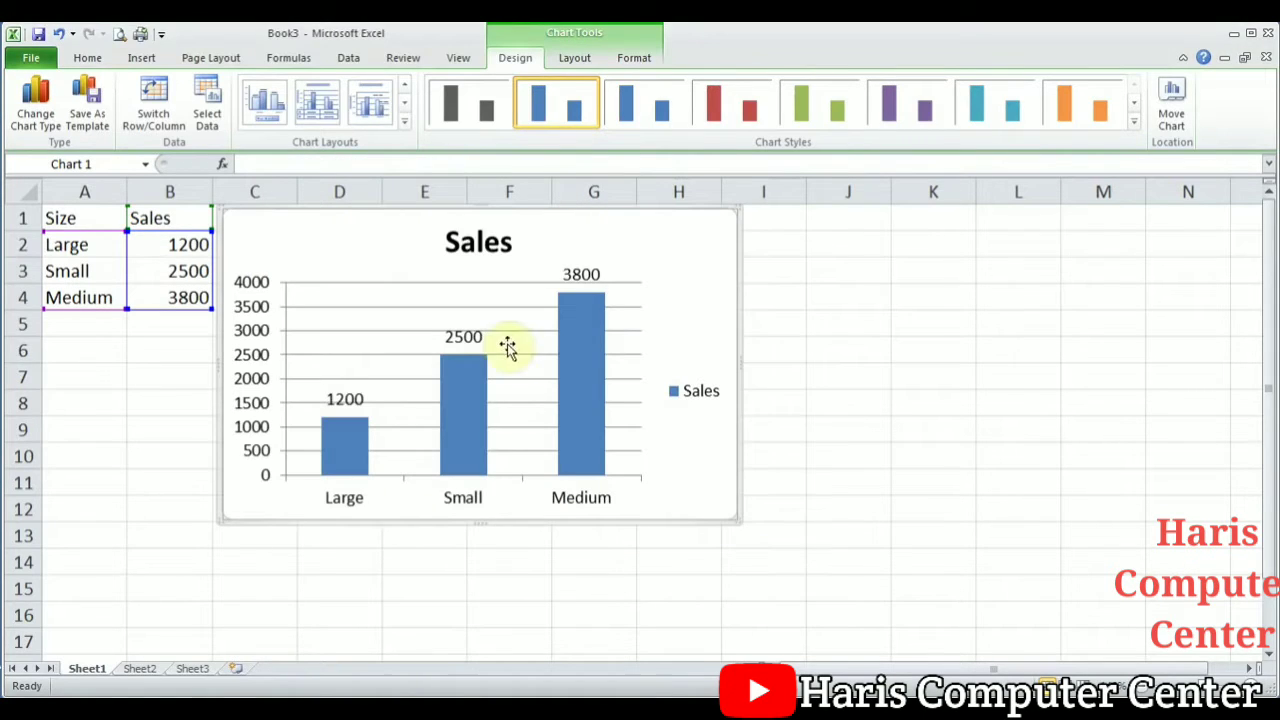
# Step: Change the column chart back to the standard Pie type
pyautogui.click(36, 115)
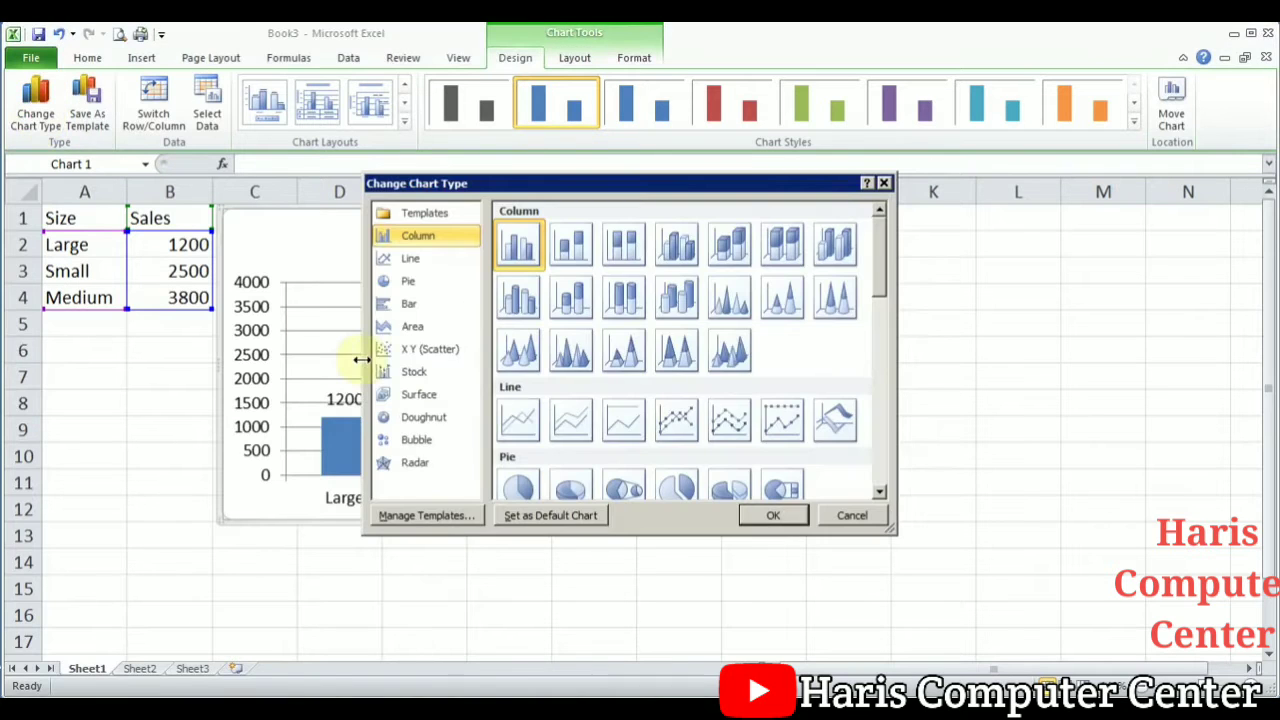
pyautogui.click(409, 284)
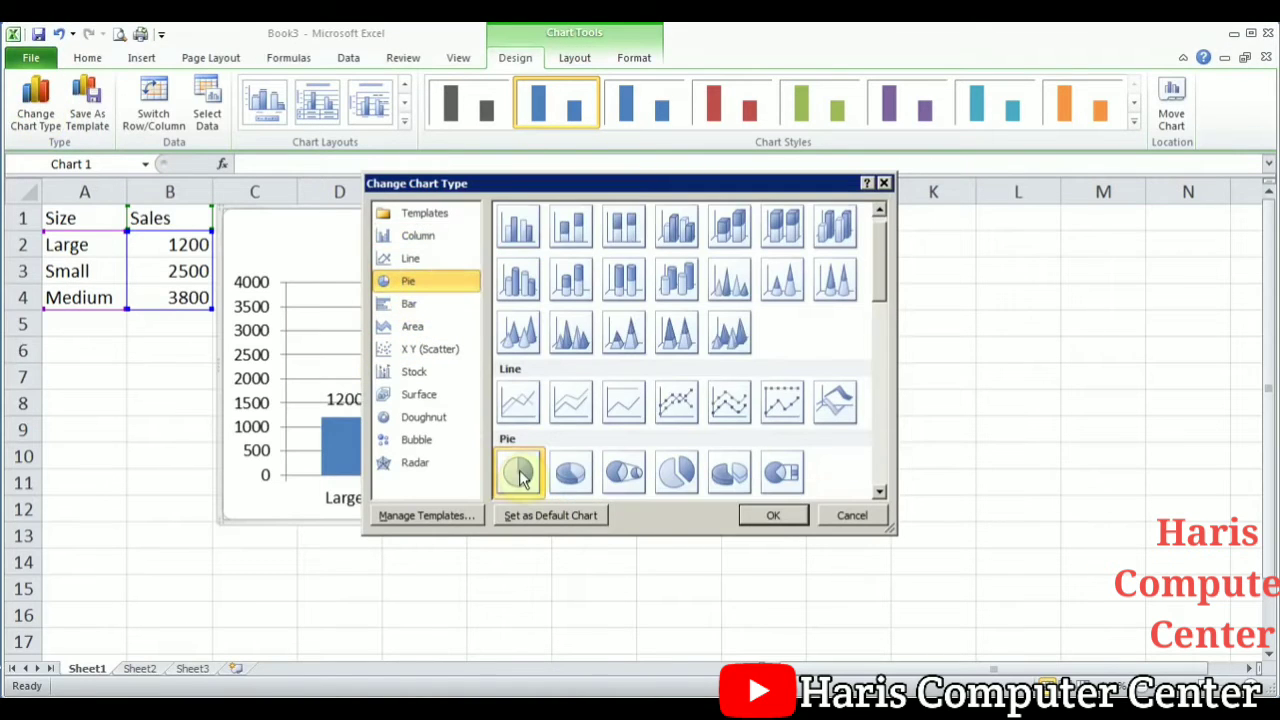
pyautogui.click(771, 515)
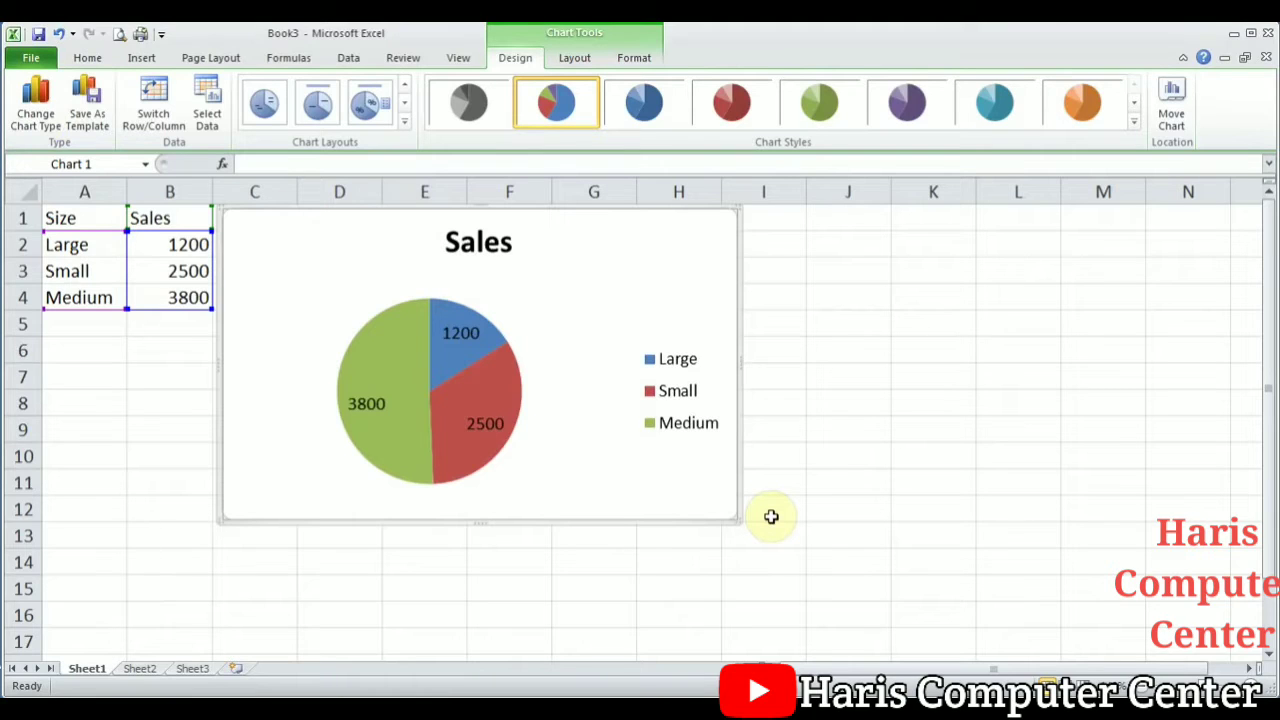
# Step: Move the pie chart to its own new sheet named Chart1, checking Sheet1 before returning to the chart sheet
pyautogui.click(1169, 100)
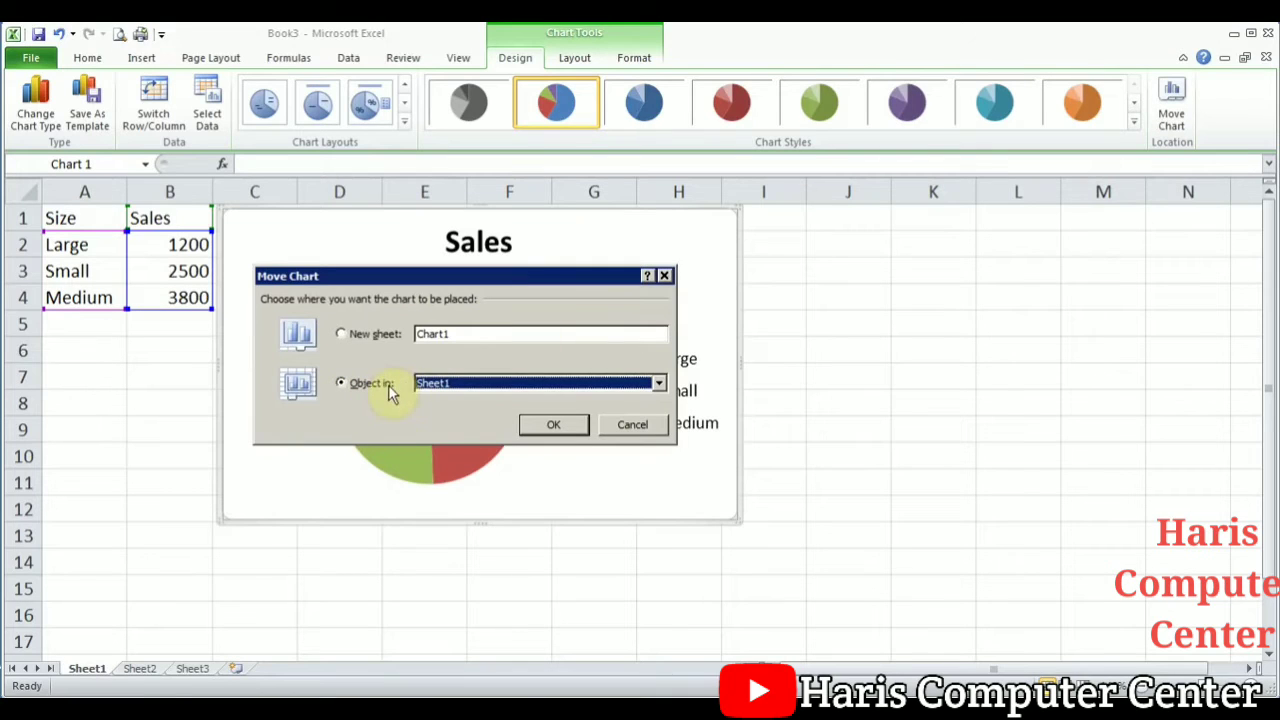
pyautogui.click(345, 334)
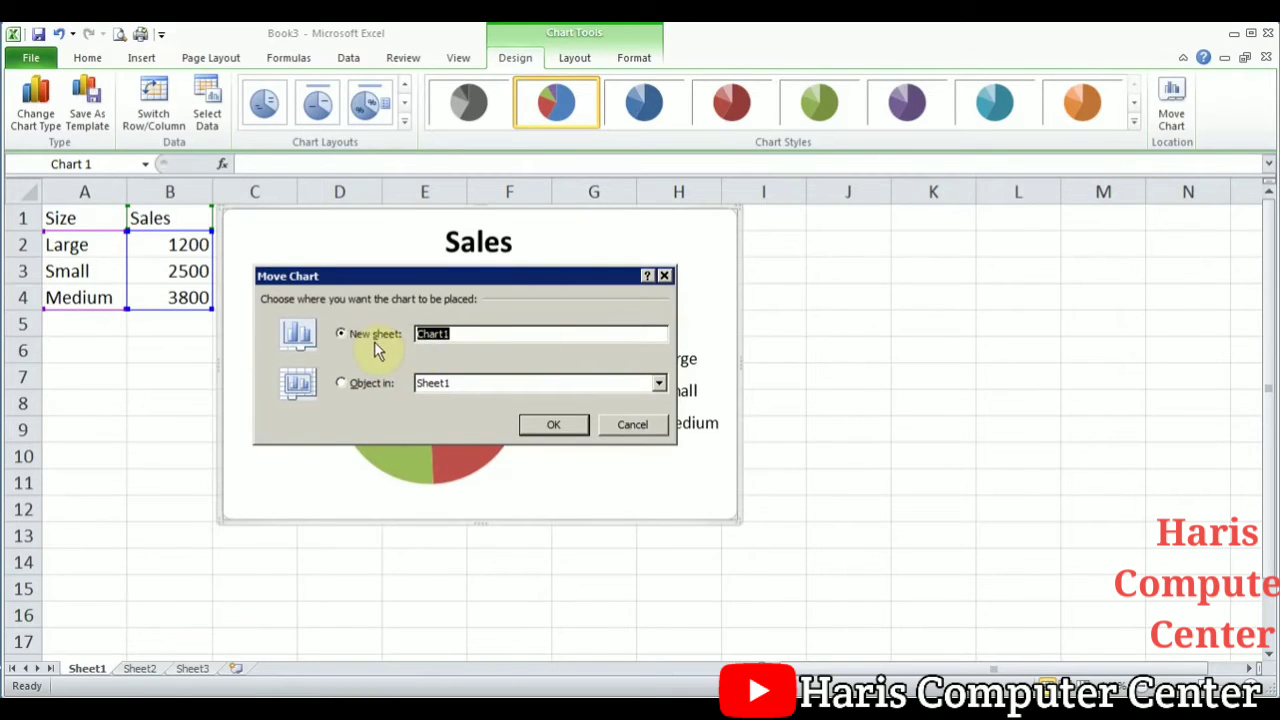
pyautogui.click(458, 337)
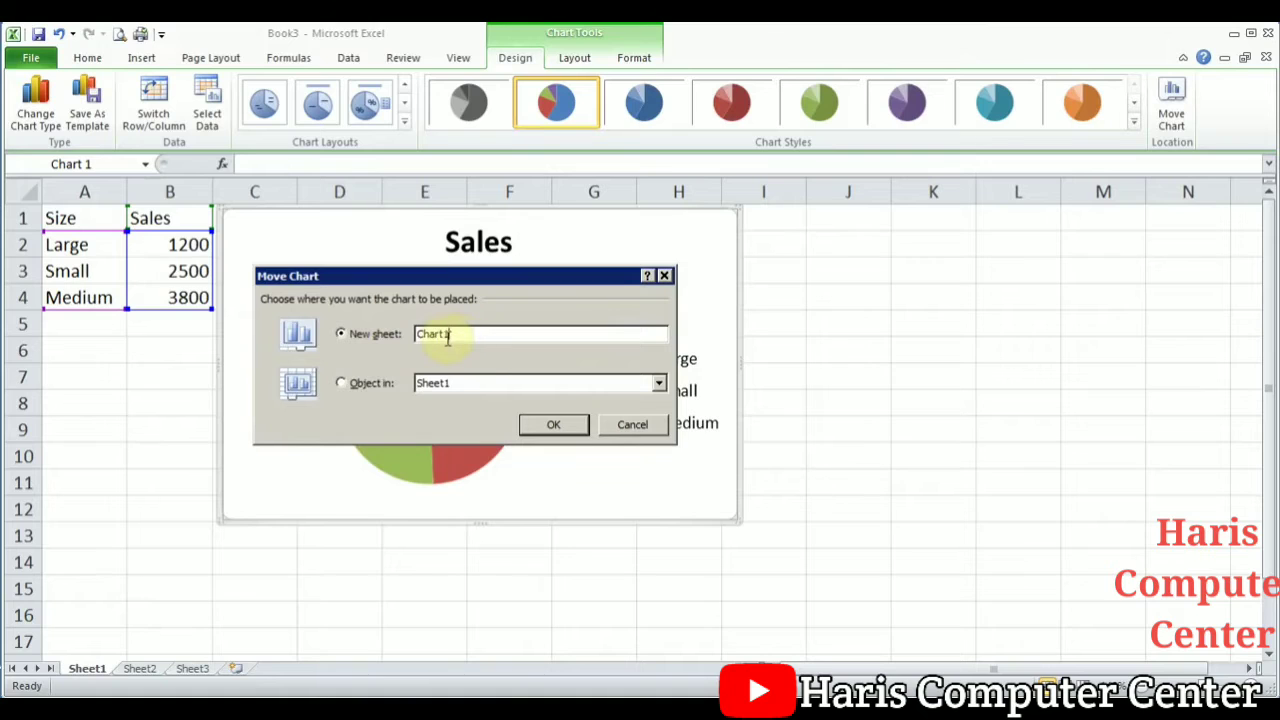
pyautogui.click(544, 425)
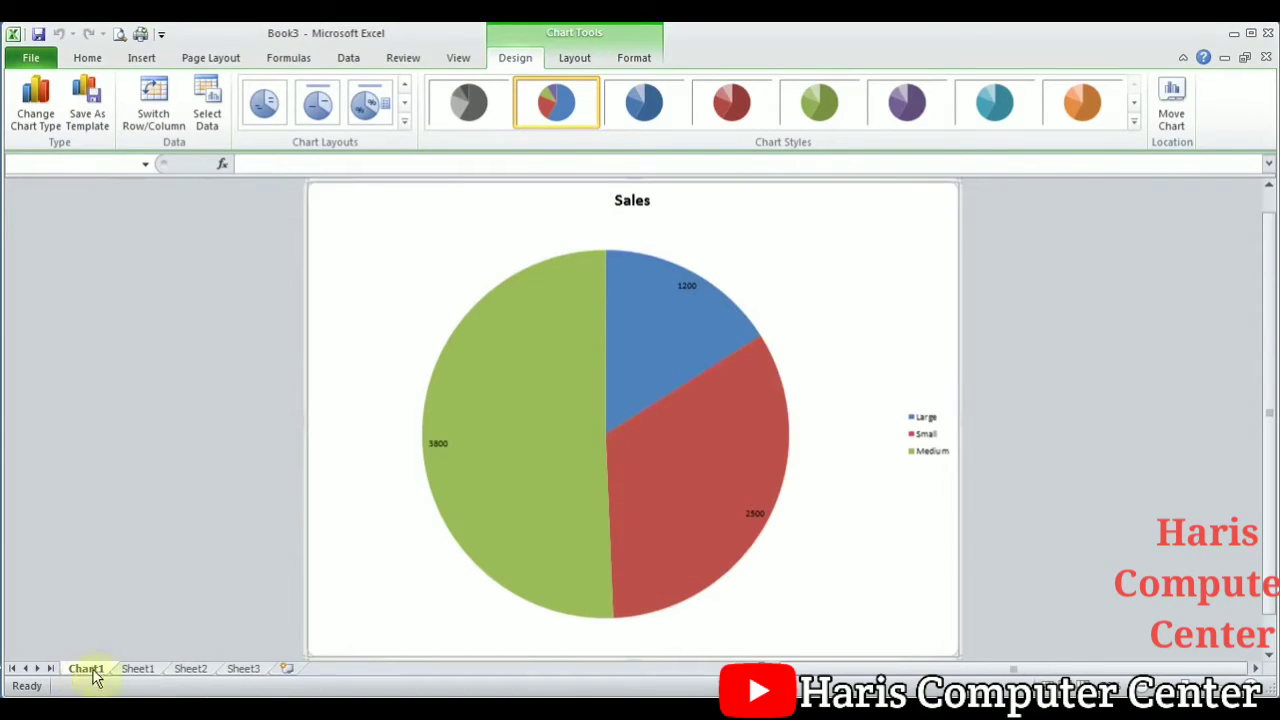
pyautogui.click(137, 670)
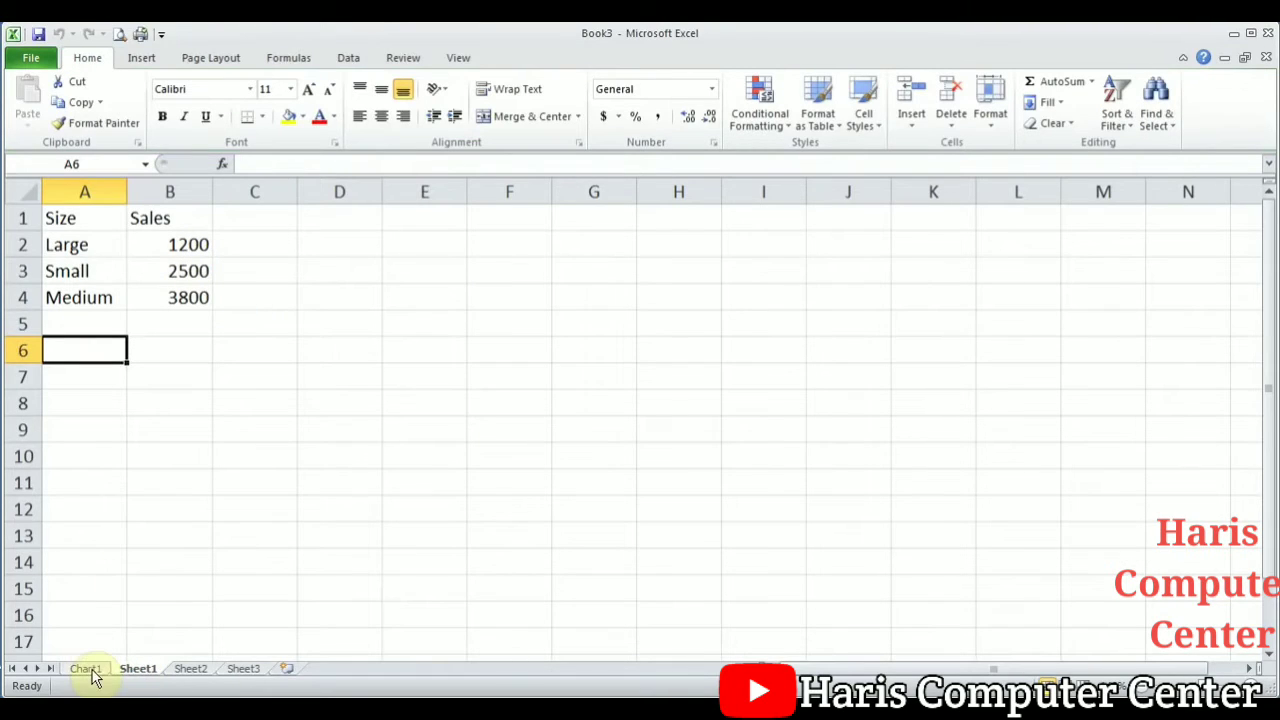
pyautogui.click(92, 672)
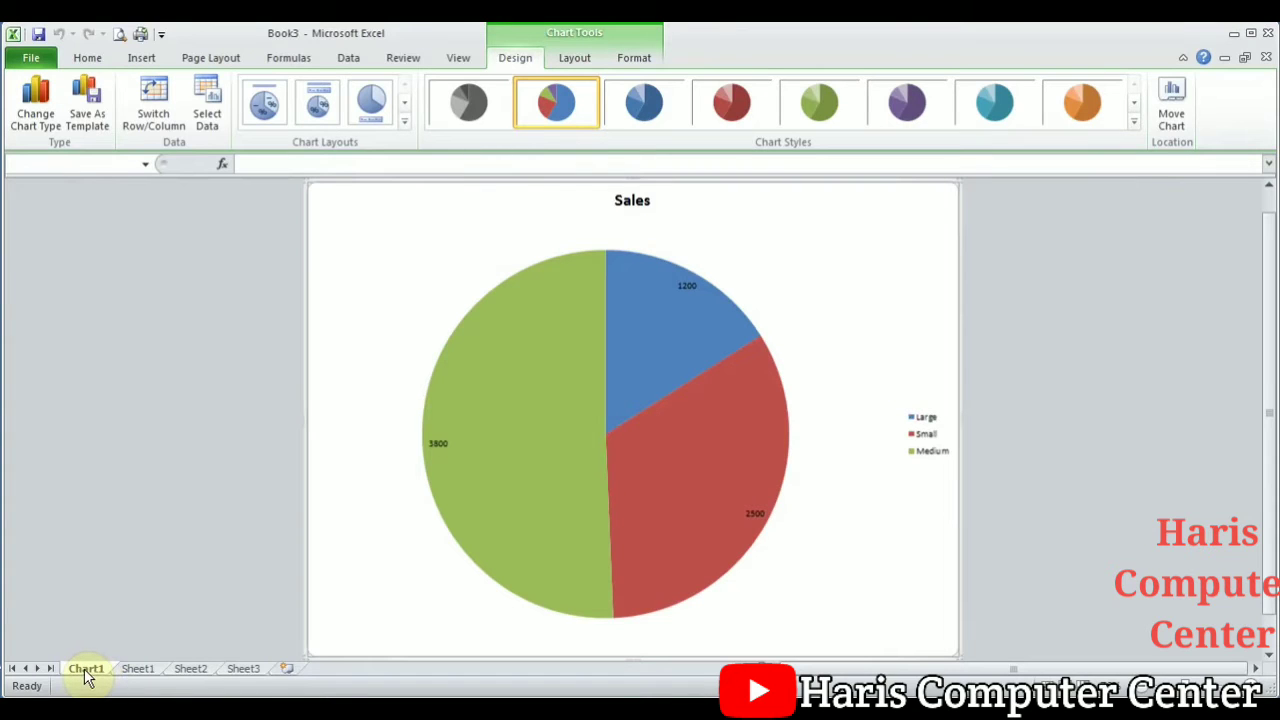
# Step: Rename the Chart1 sheet to Pie Chart
pyautogui.doubleClick(86, 672)
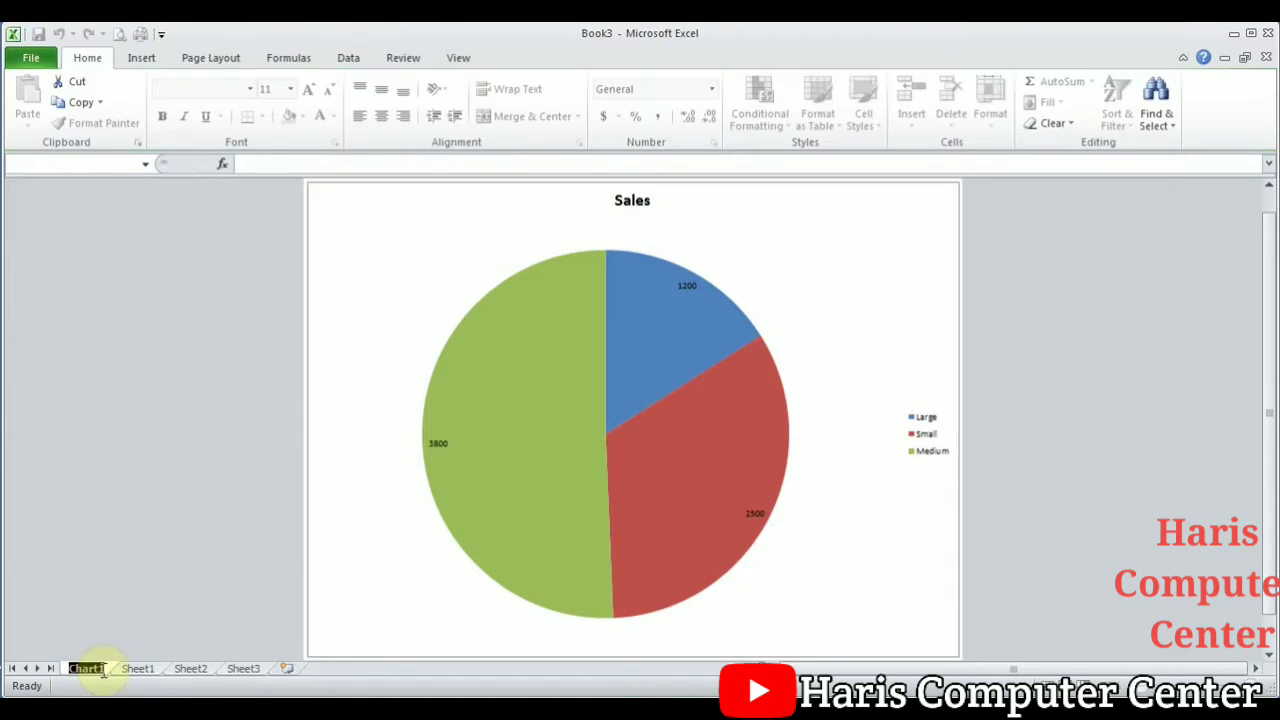
pyautogui.write('Pie')
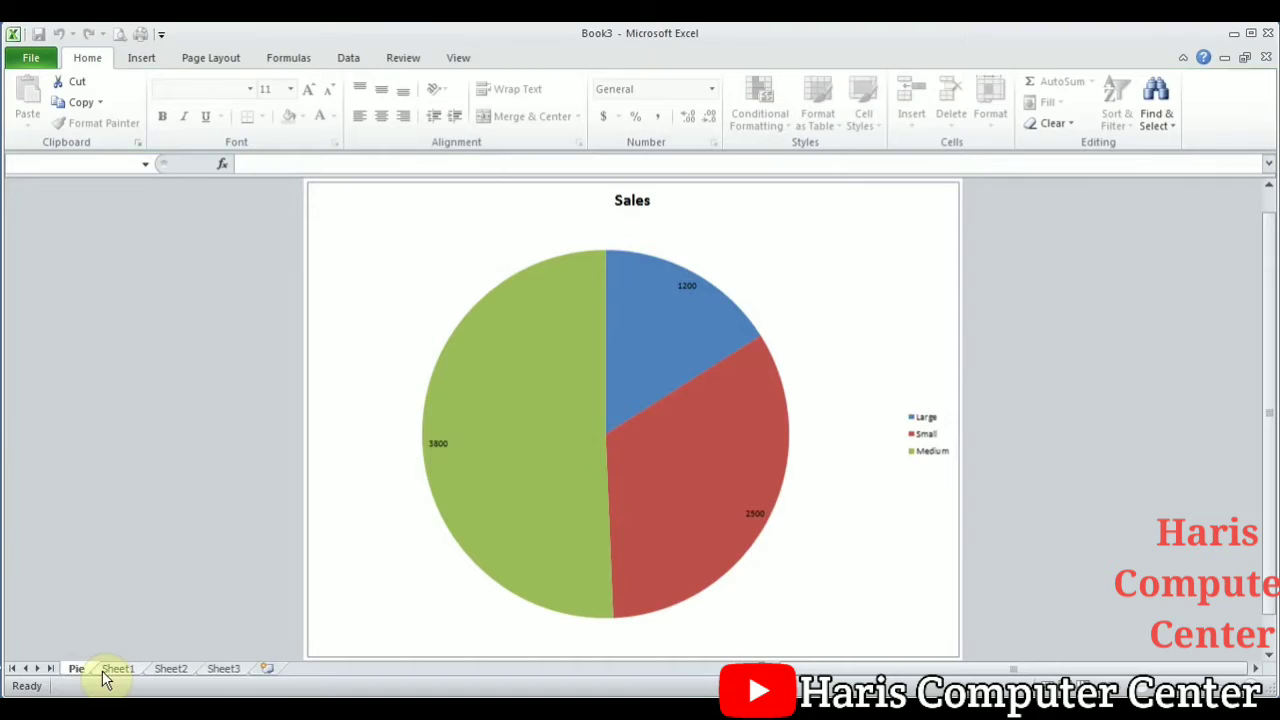
pyautogui.write(' Chart')
pyautogui.press('Return')
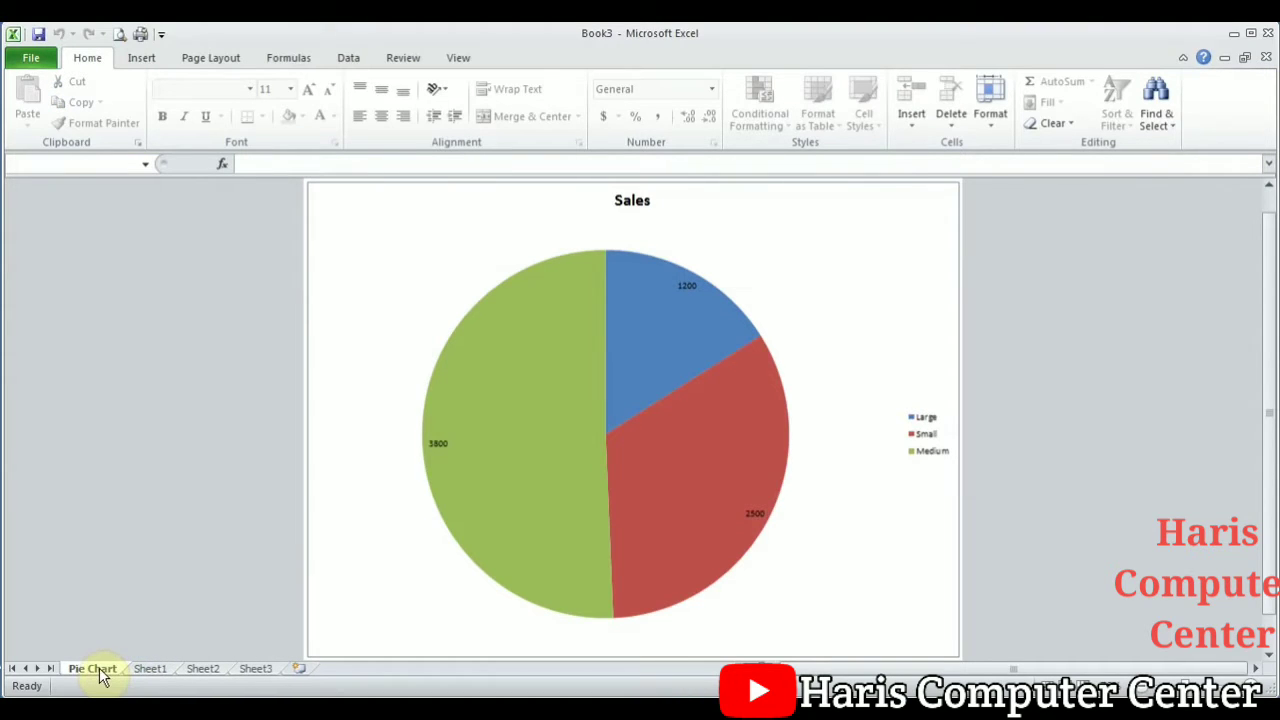
pyautogui.rightClick(99, 667)
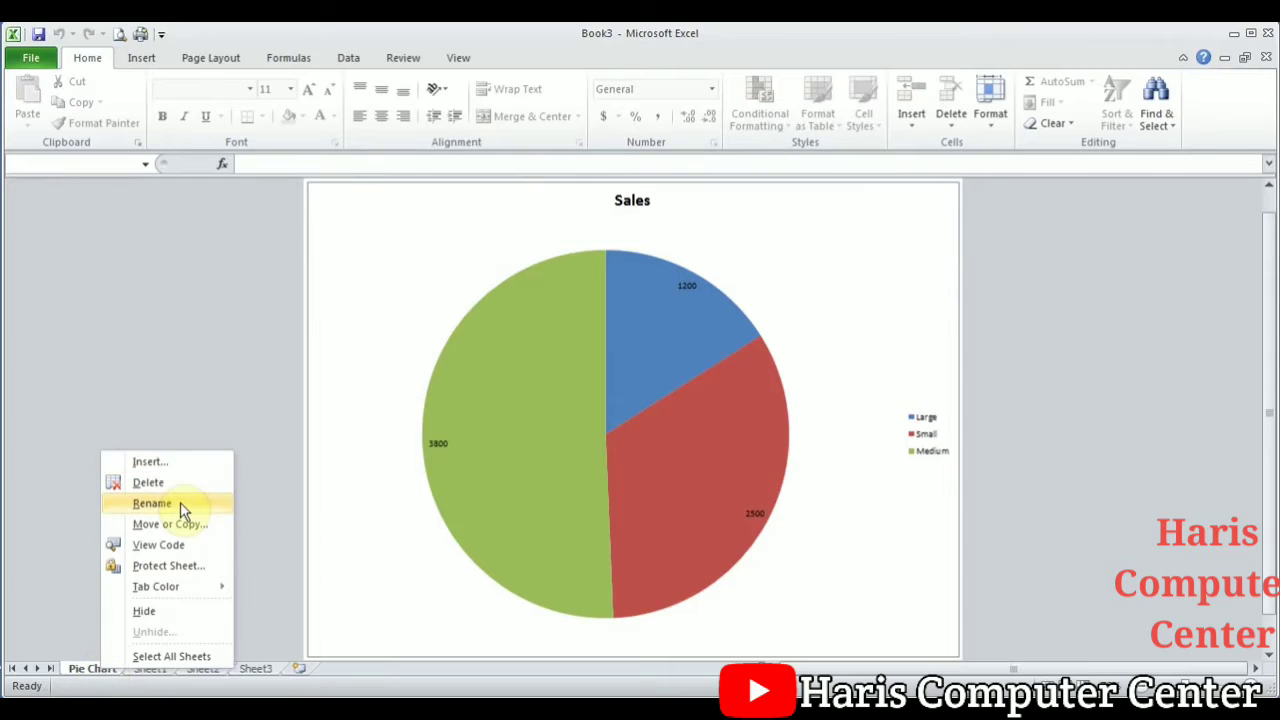
pyautogui.click(133, 688)
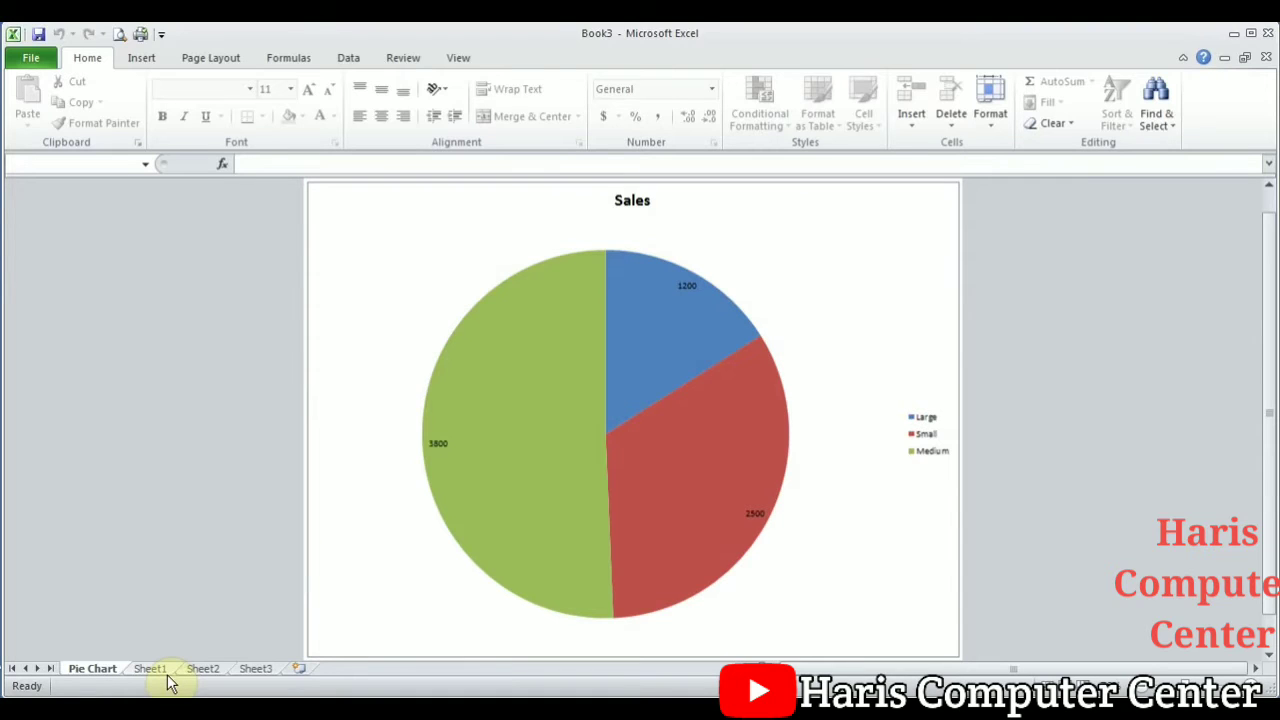
# Step: Move the pie chart from its own sheet back into Sheet1 as an embedded object
pyautogui.click(396, 266)
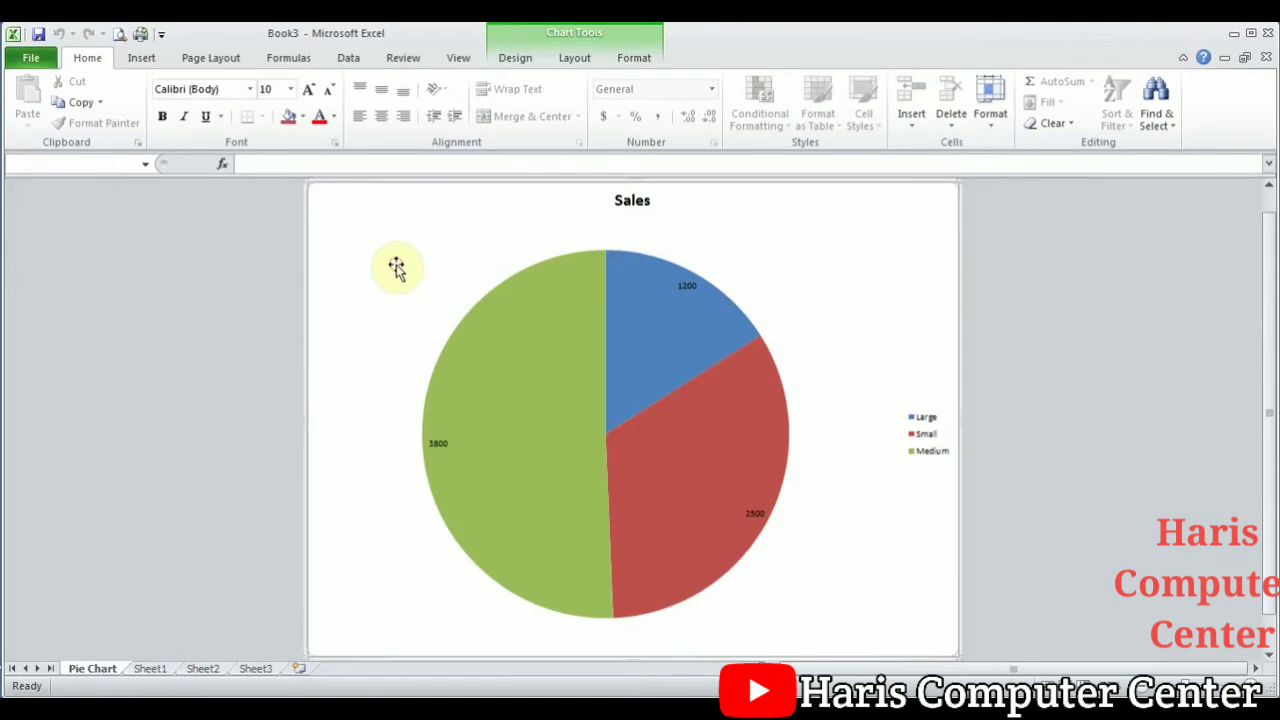
pyautogui.click(513, 58)
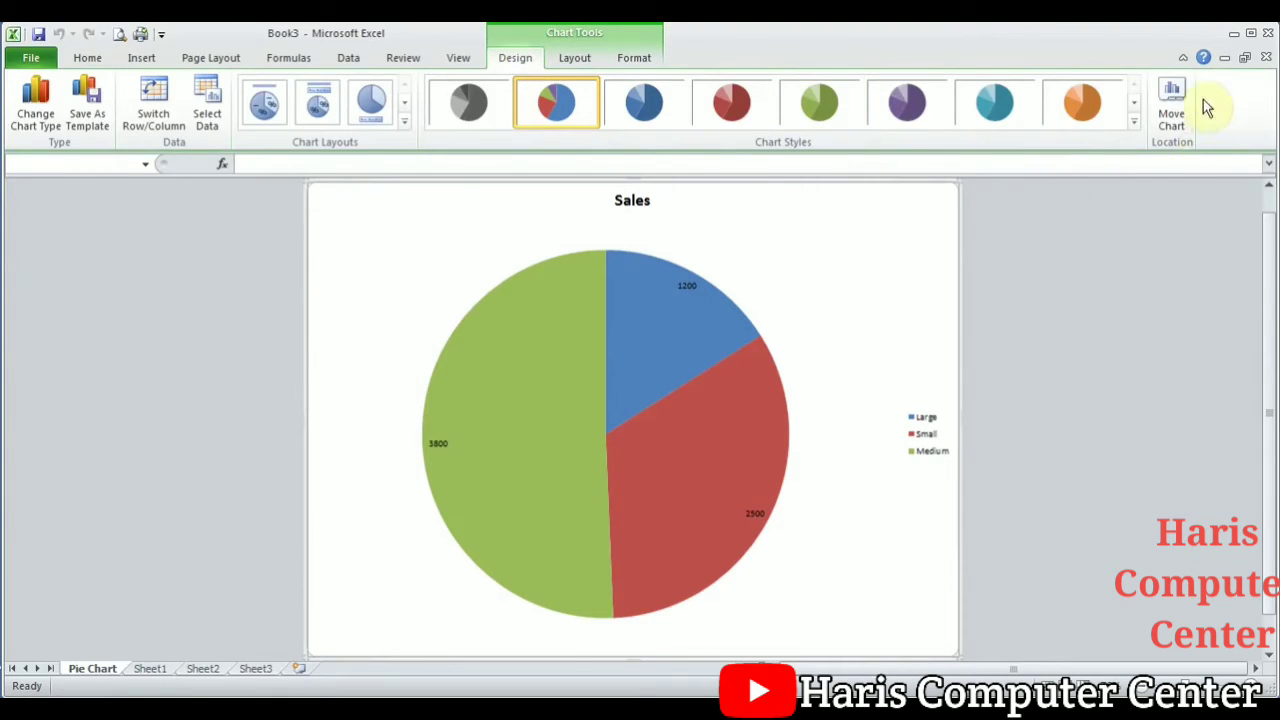
pyautogui.click(1171, 102)
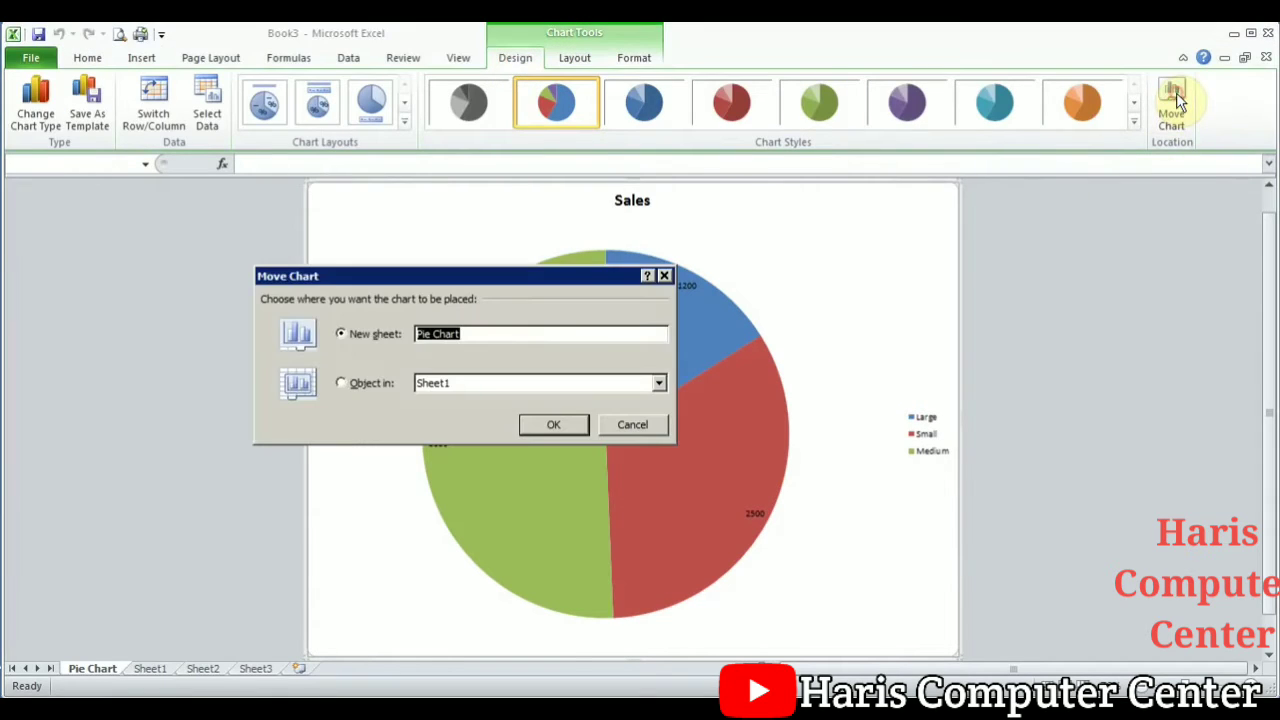
pyautogui.click(341, 383)
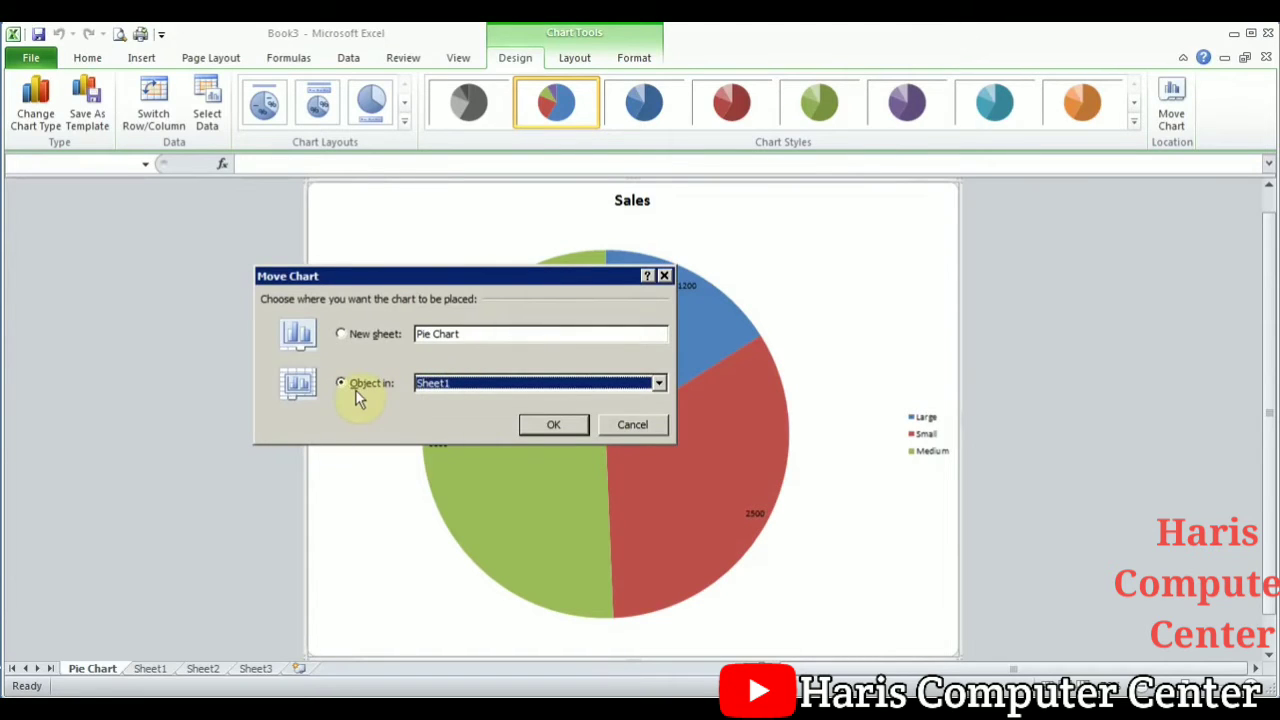
pyautogui.click(553, 424)
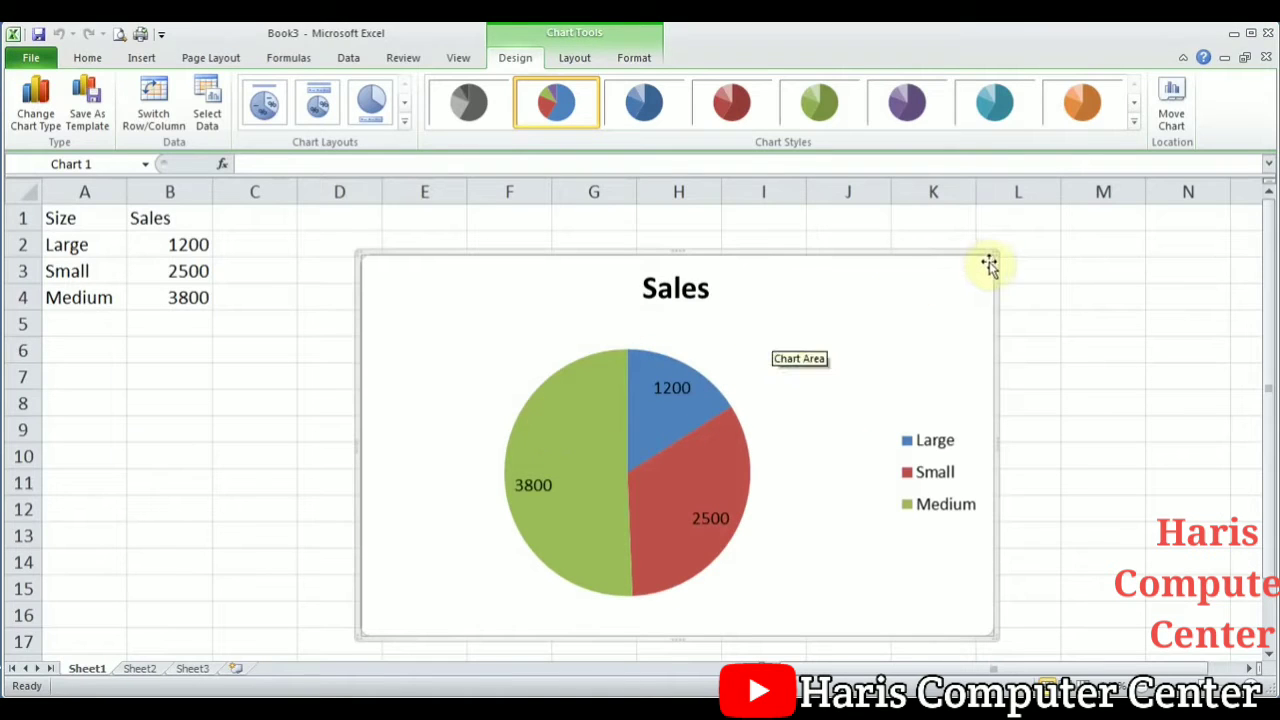
# Step: Shrink the chart to fit beside the data table and apply the layout showing percentages with the legend above the pie
pyautogui.moveTo(993, 257); pyautogui.dragTo(897, 284)
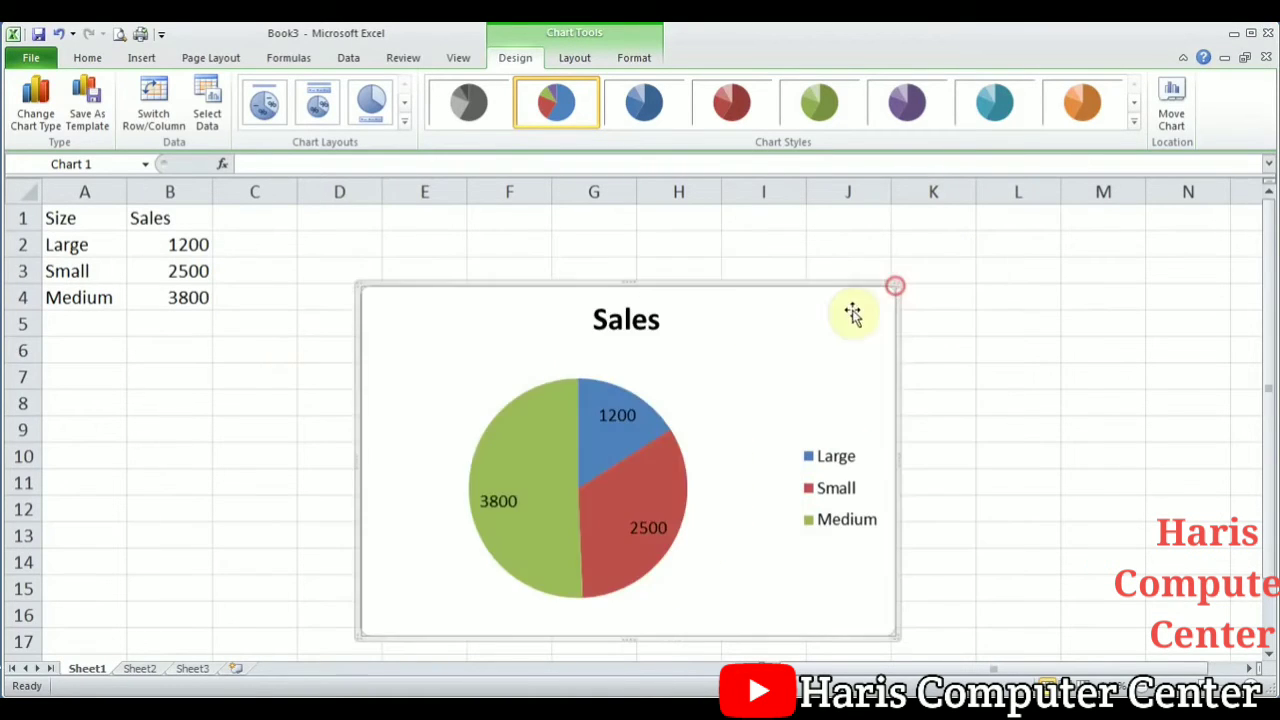
pyautogui.moveTo(814, 335); pyautogui.dragTo(684, 262)
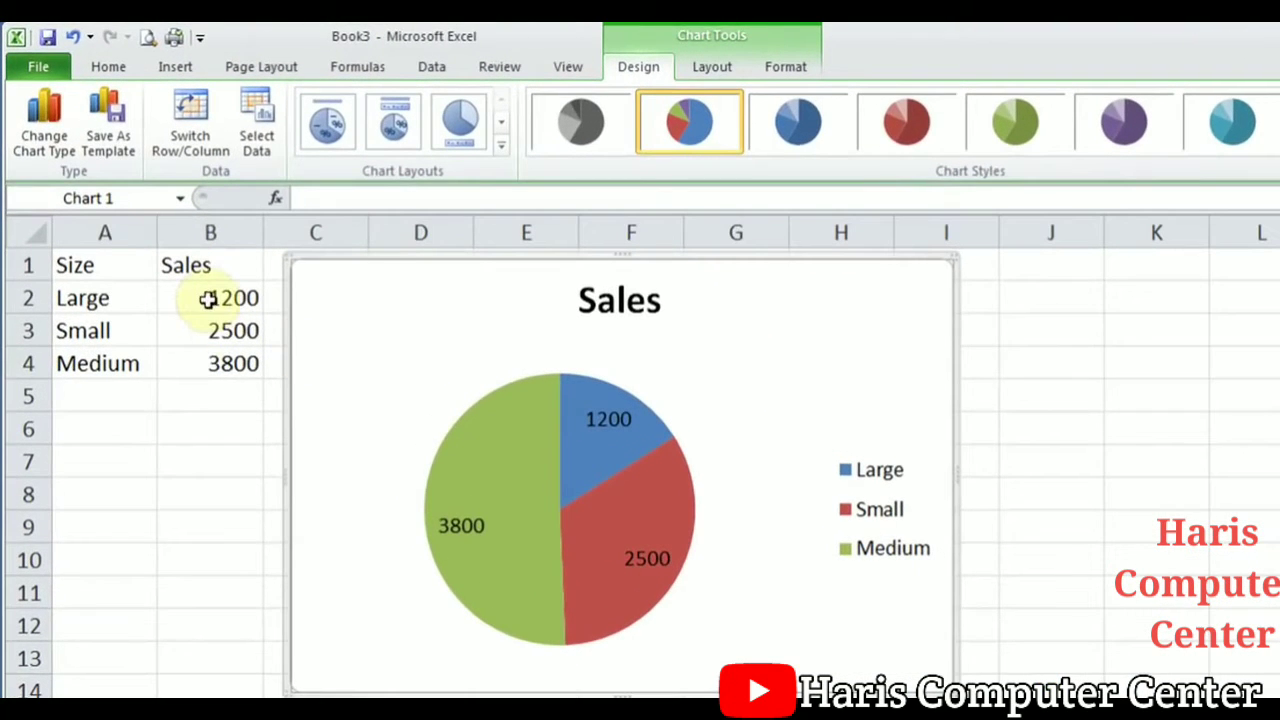
pyautogui.click(395, 128)
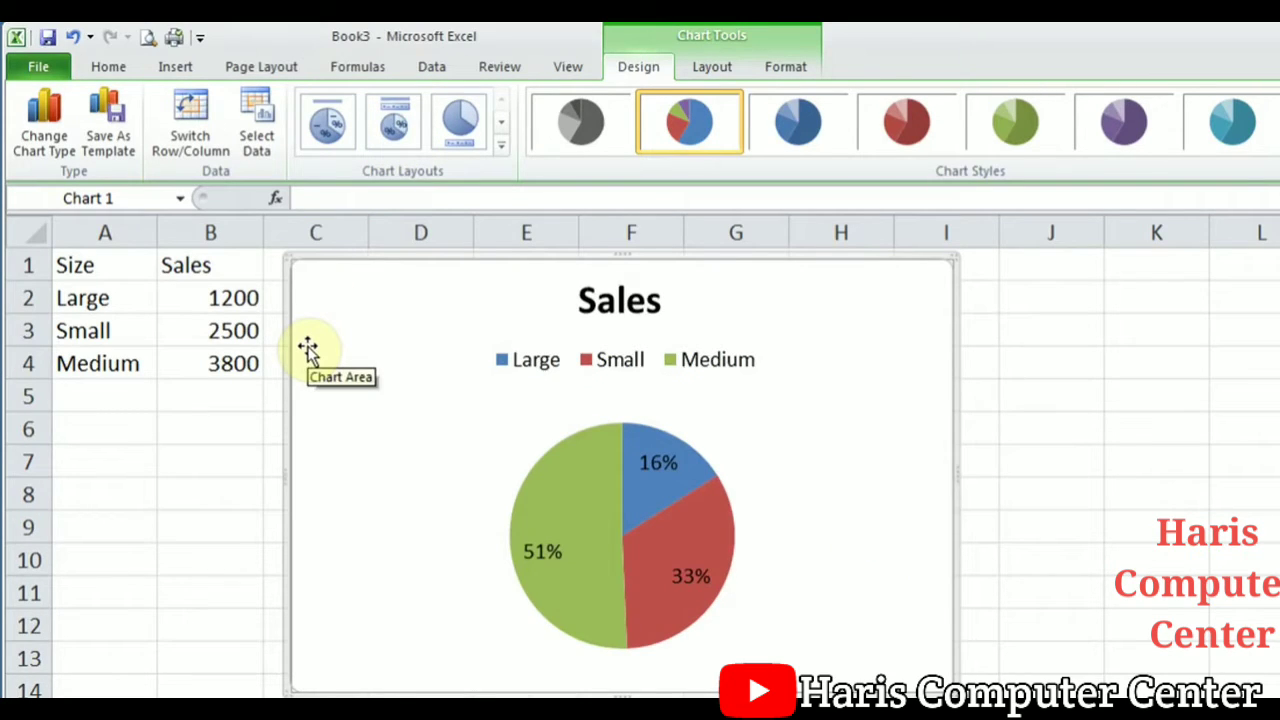
# Step: Set the Sales value for Large in cell B2 to 4200
pyautogui.click(205, 300)
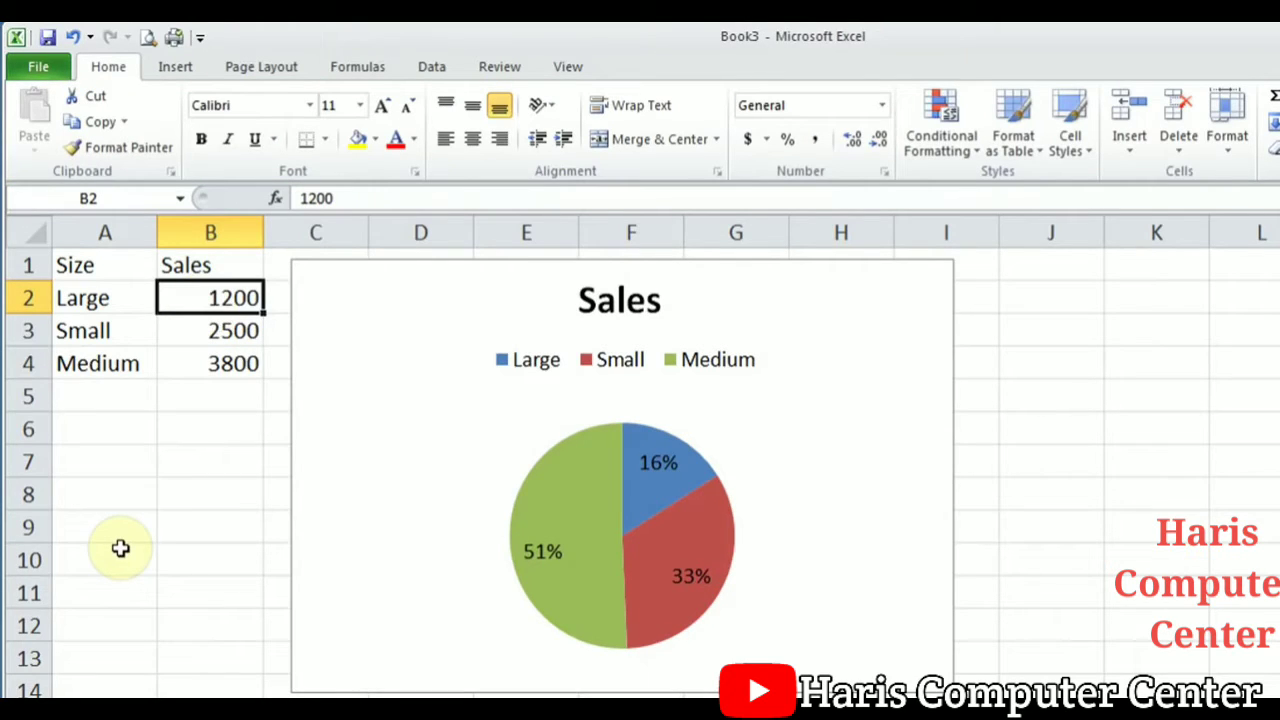
pyautogui.write('4200')
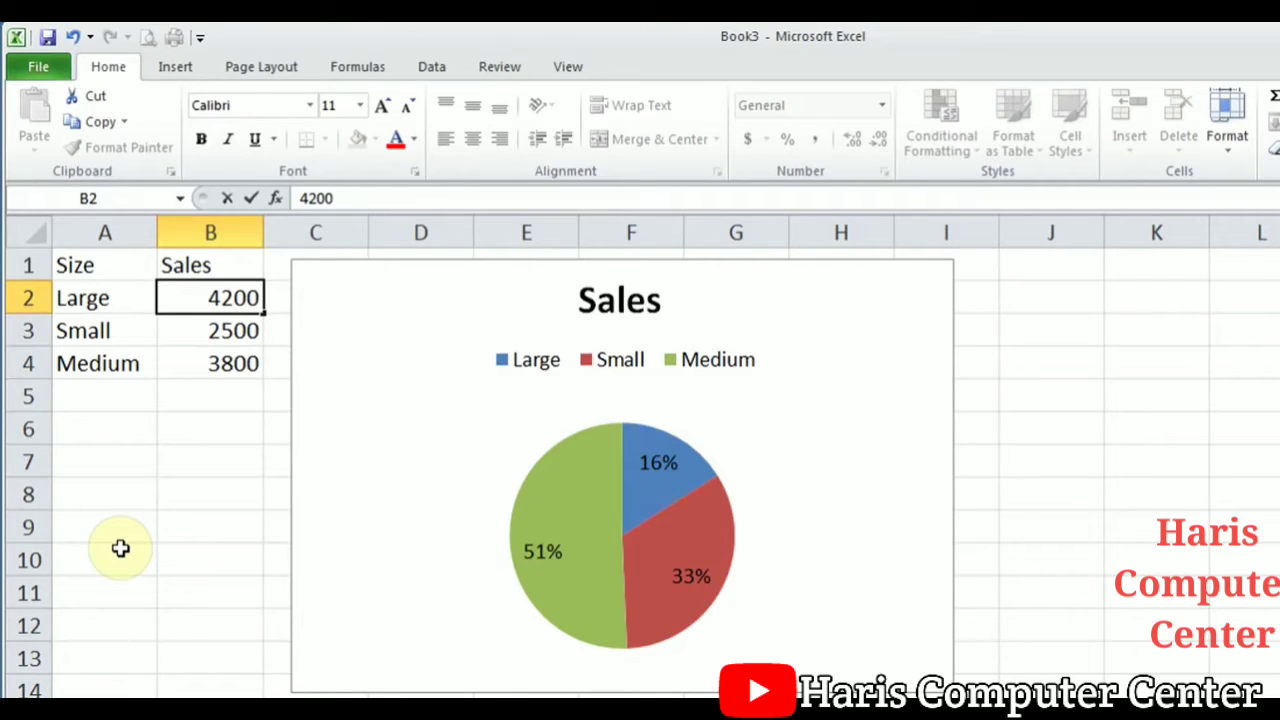
pyautogui.press('Return')
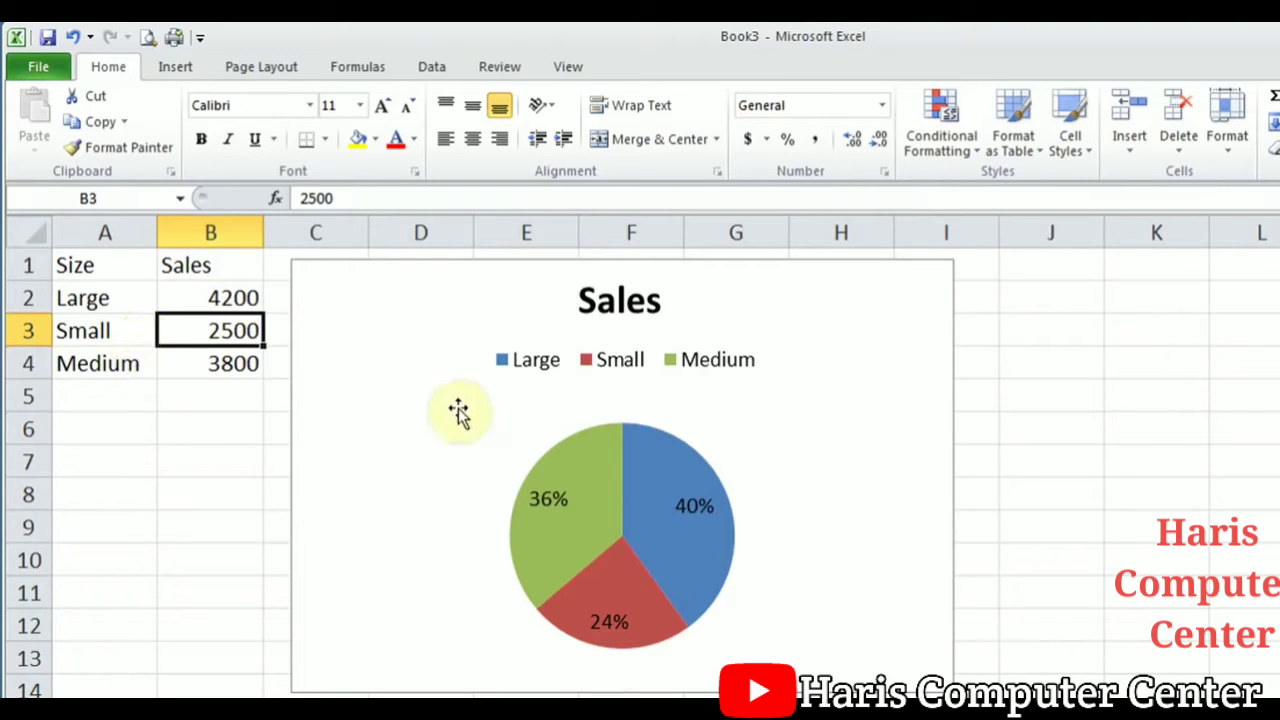
# Step: Add a new row below Medium with Size Xlarge in A5 and Sales 1500 in B5
pyautogui.click(410, 446)
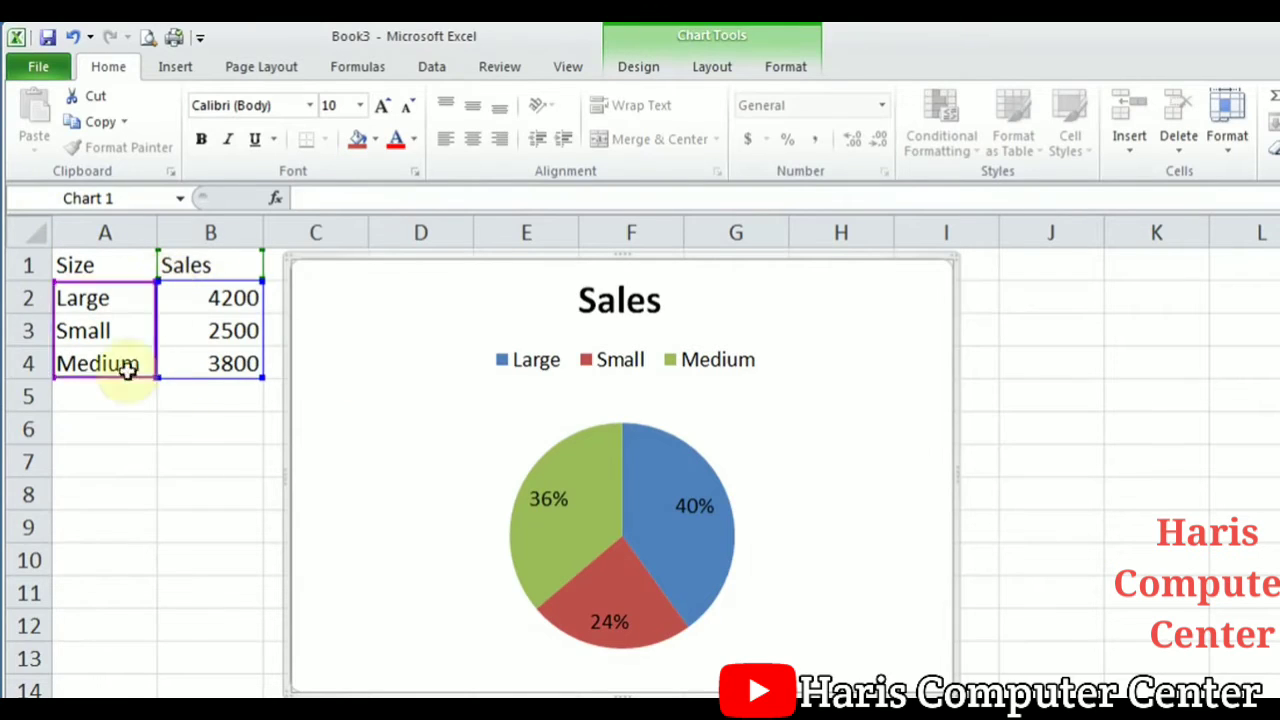
pyautogui.click(108, 402)
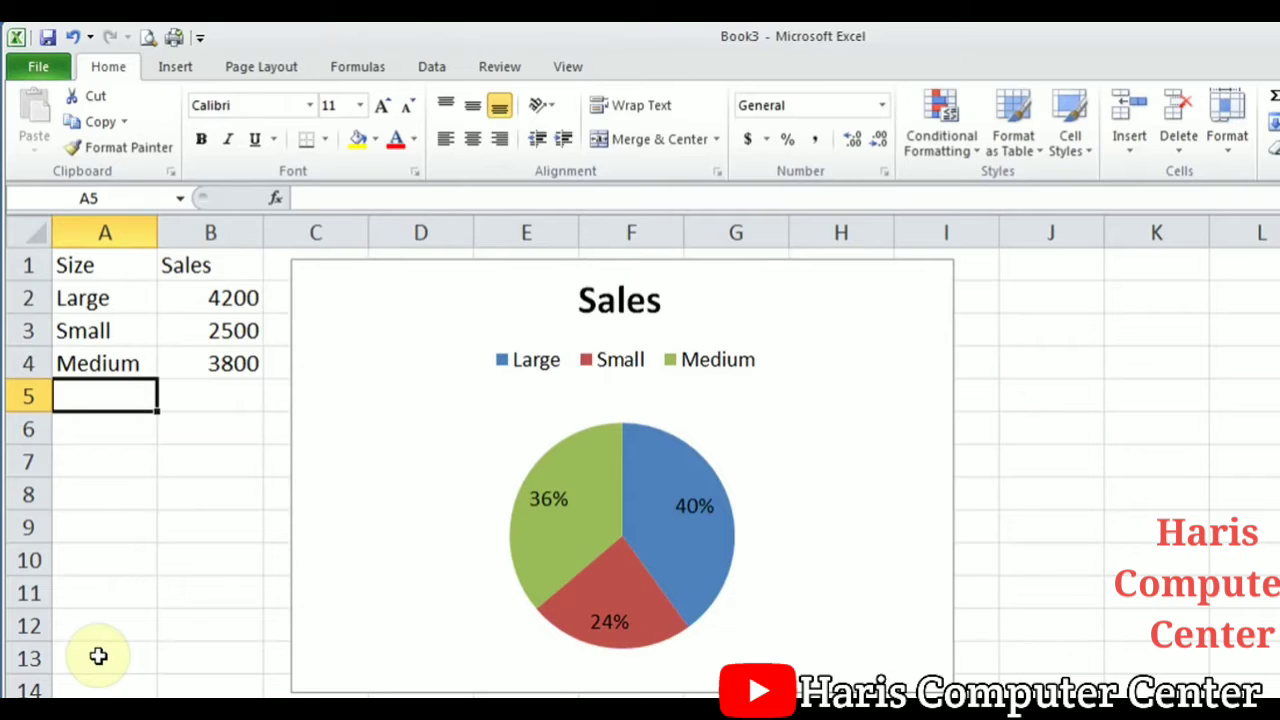
pyautogui.write('Xlarge')
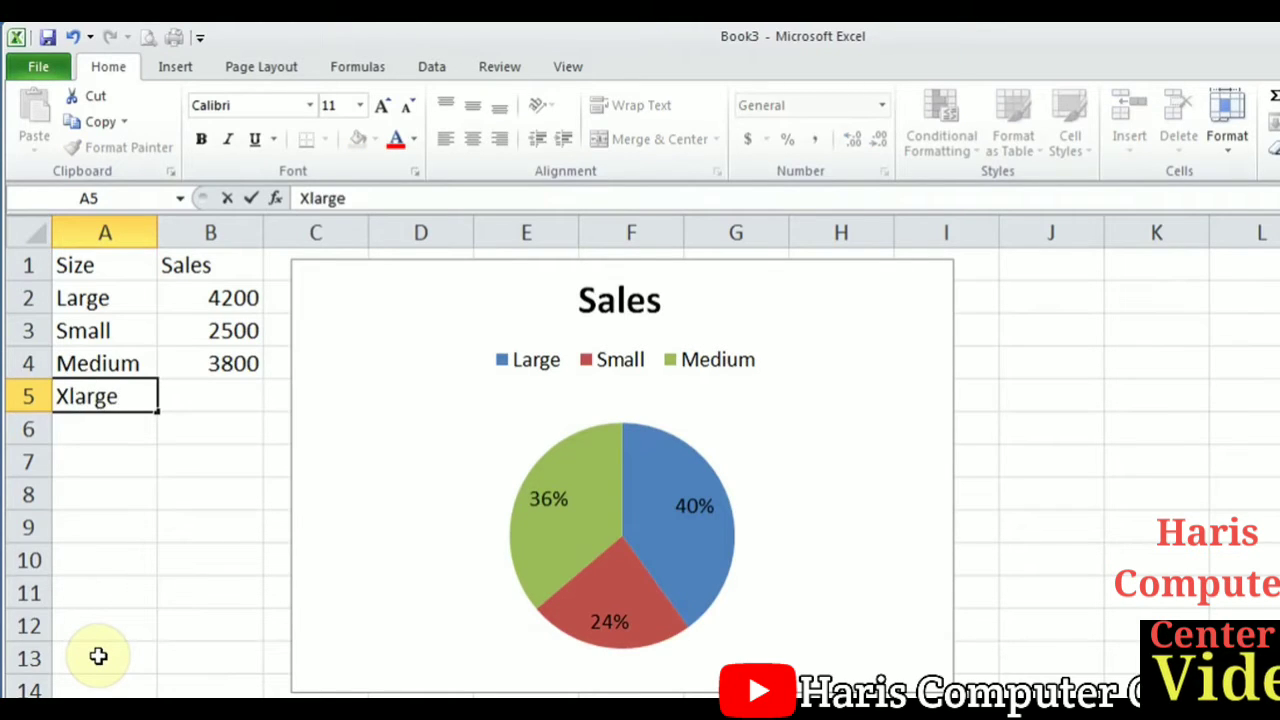
pyautogui.press('Tab')
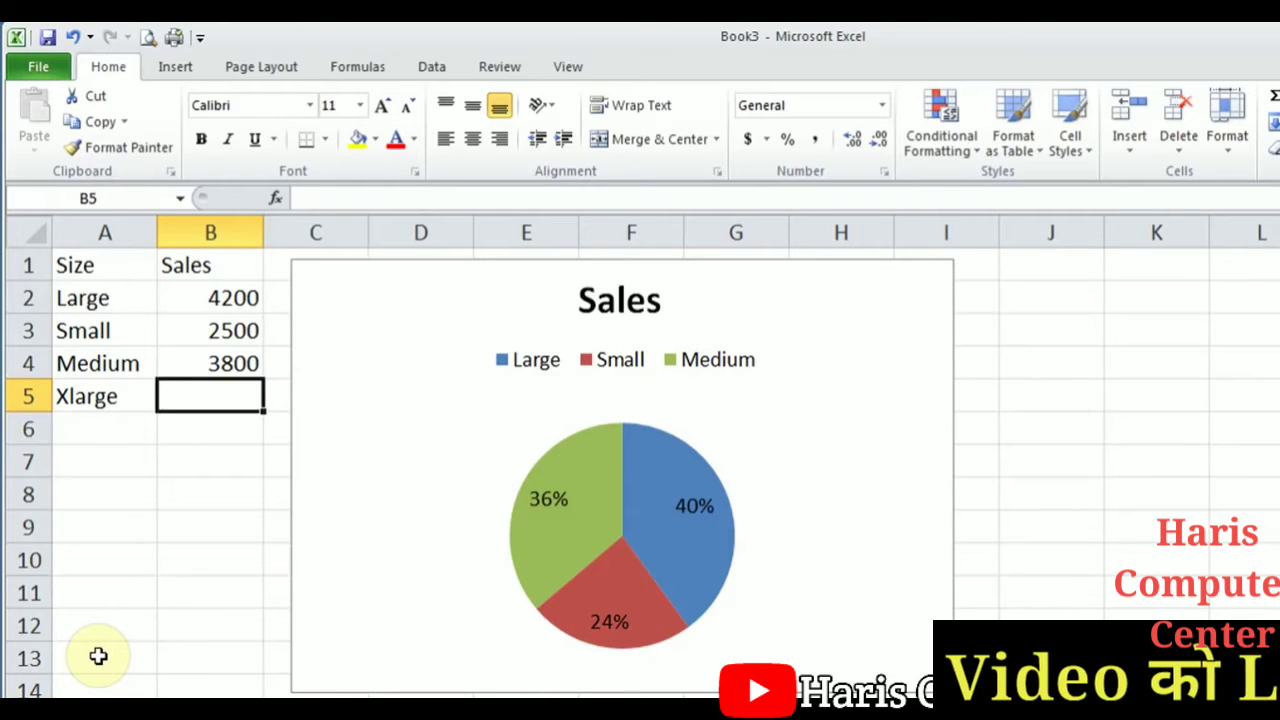
pyautogui.write('1500')
pyautogui.press('Return')
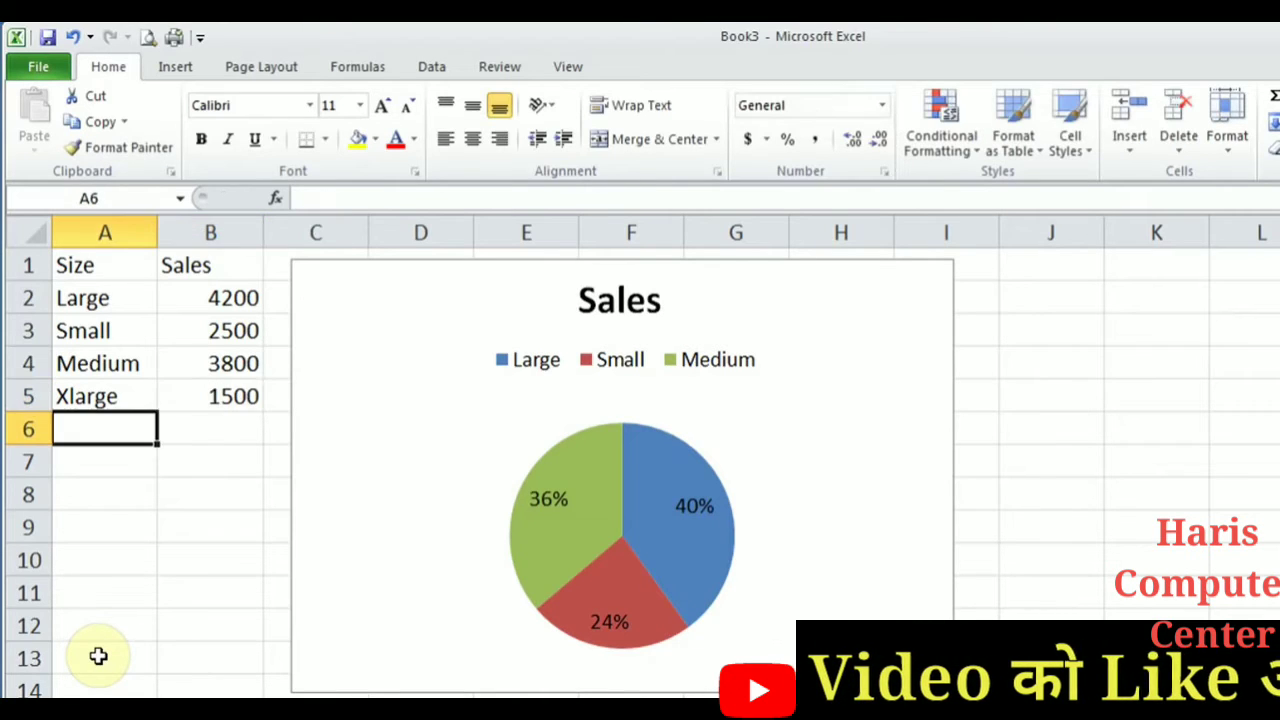
# Step: Extend the pie chart's highlighted source range down one row to include the Xlarge data
pyautogui.click(118, 398)
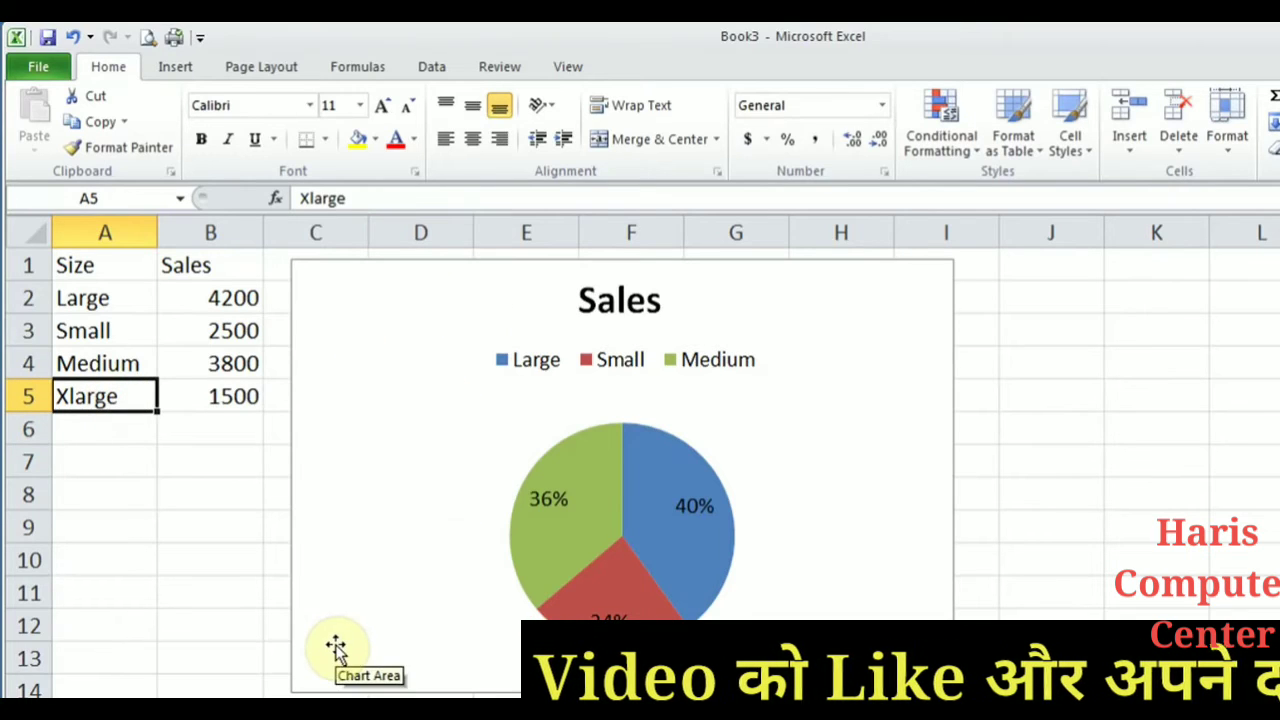
pyautogui.moveTo(86, 266); pyautogui.dragTo(215, 355)
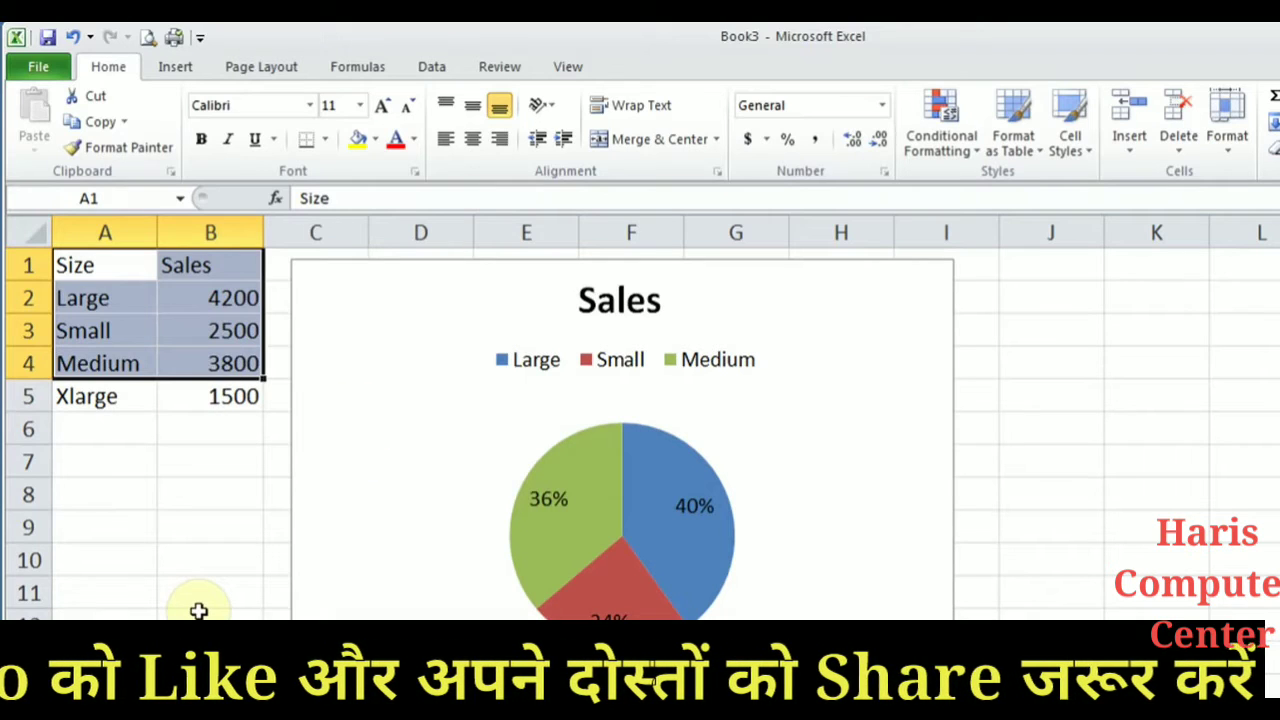
pyautogui.click(421, 345)
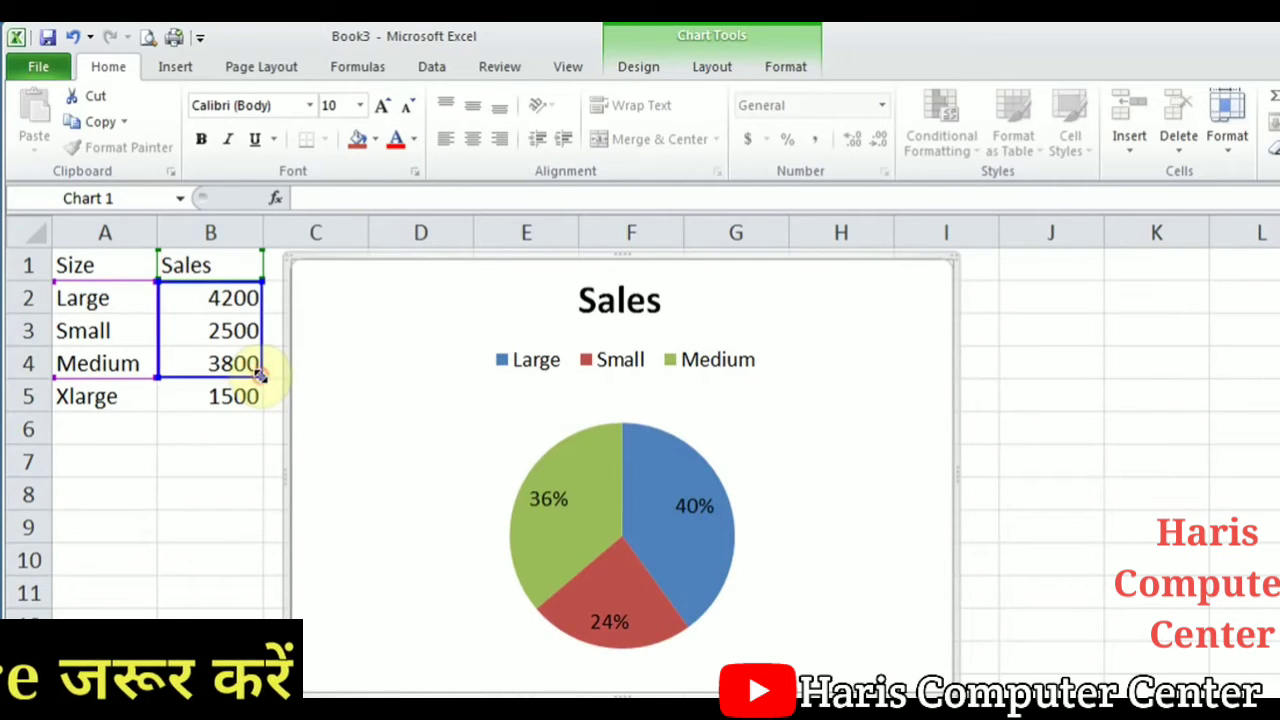
pyautogui.moveTo(260, 374); pyautogui.dragTo(259, 402)
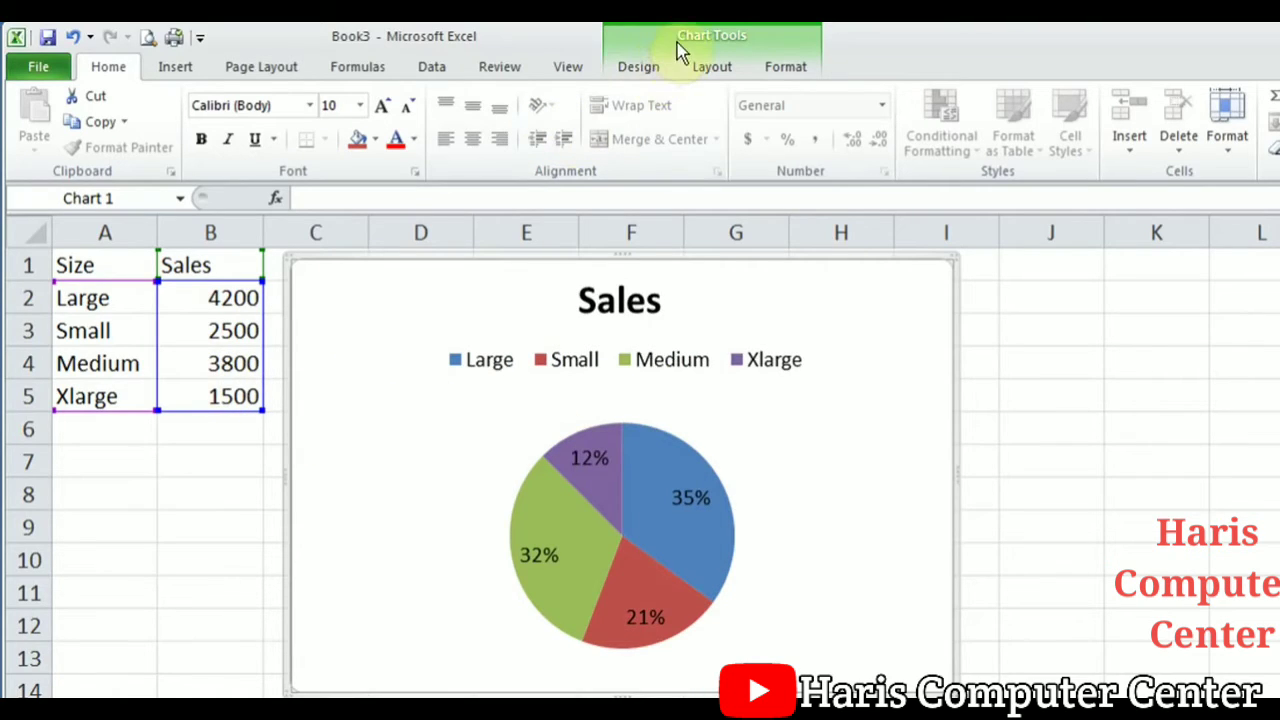
# Step: Set the chart data range to Sheet1 cells A1:B4 through Select Data
pyautogui.click(651, 69)
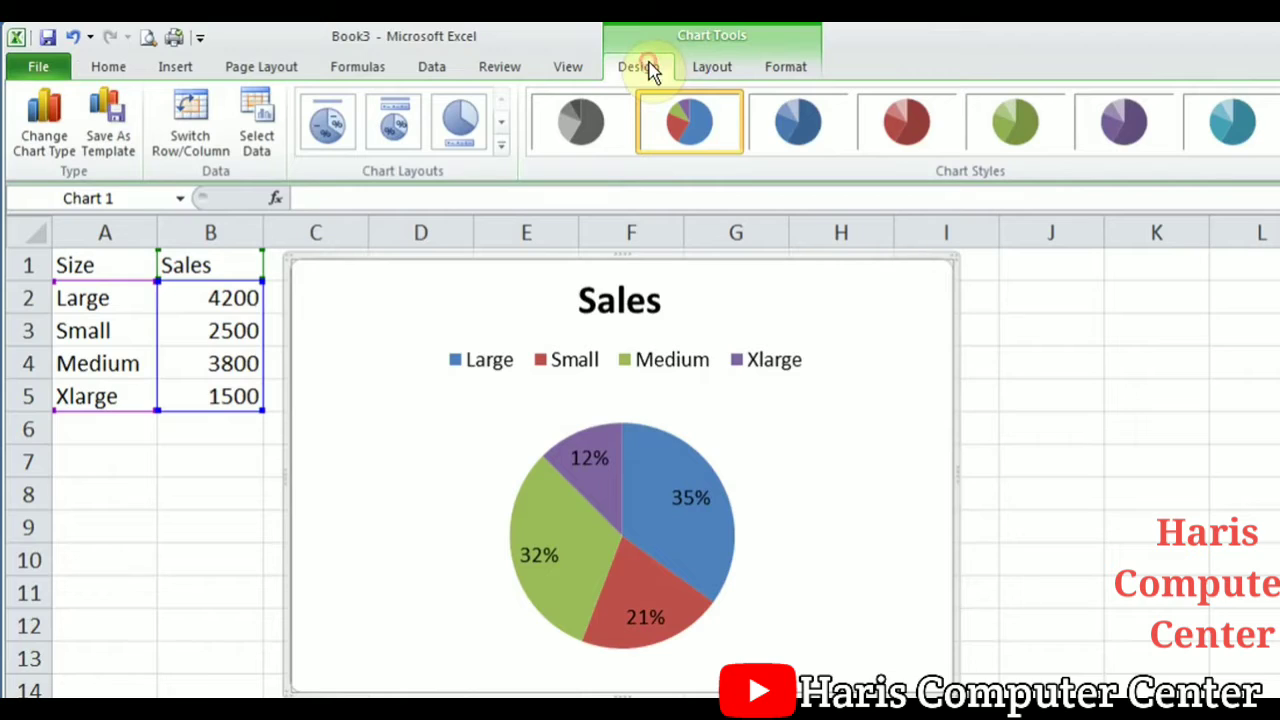
pyautogui.click(261, 106)
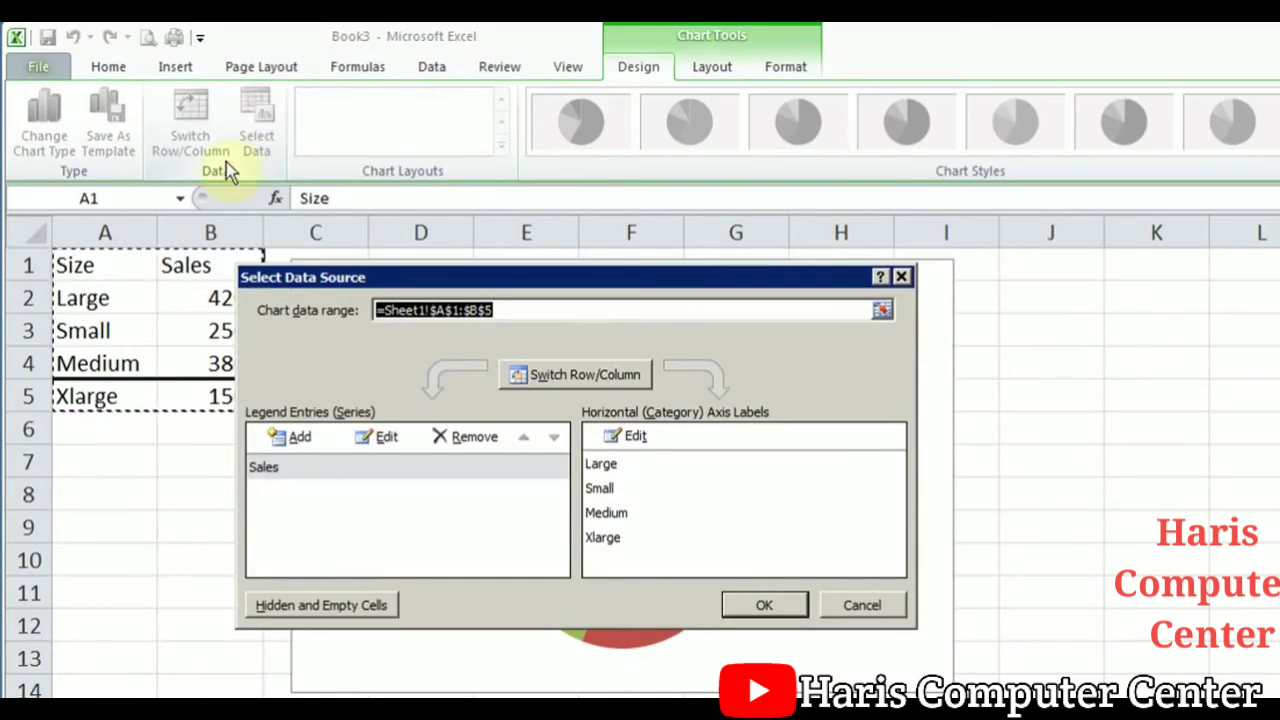
pyautogui.moveTo(91, 263); pyautogui.dragTo(207, 355)
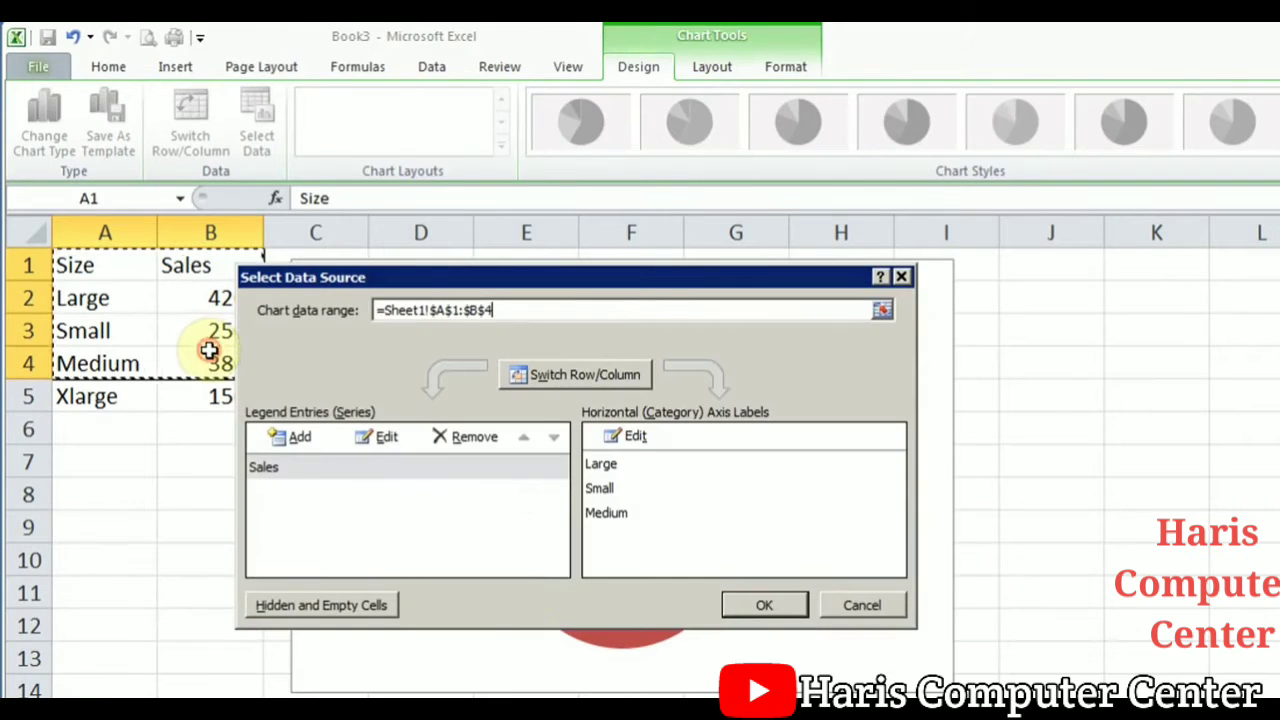
pyautogui.click(764, 606)
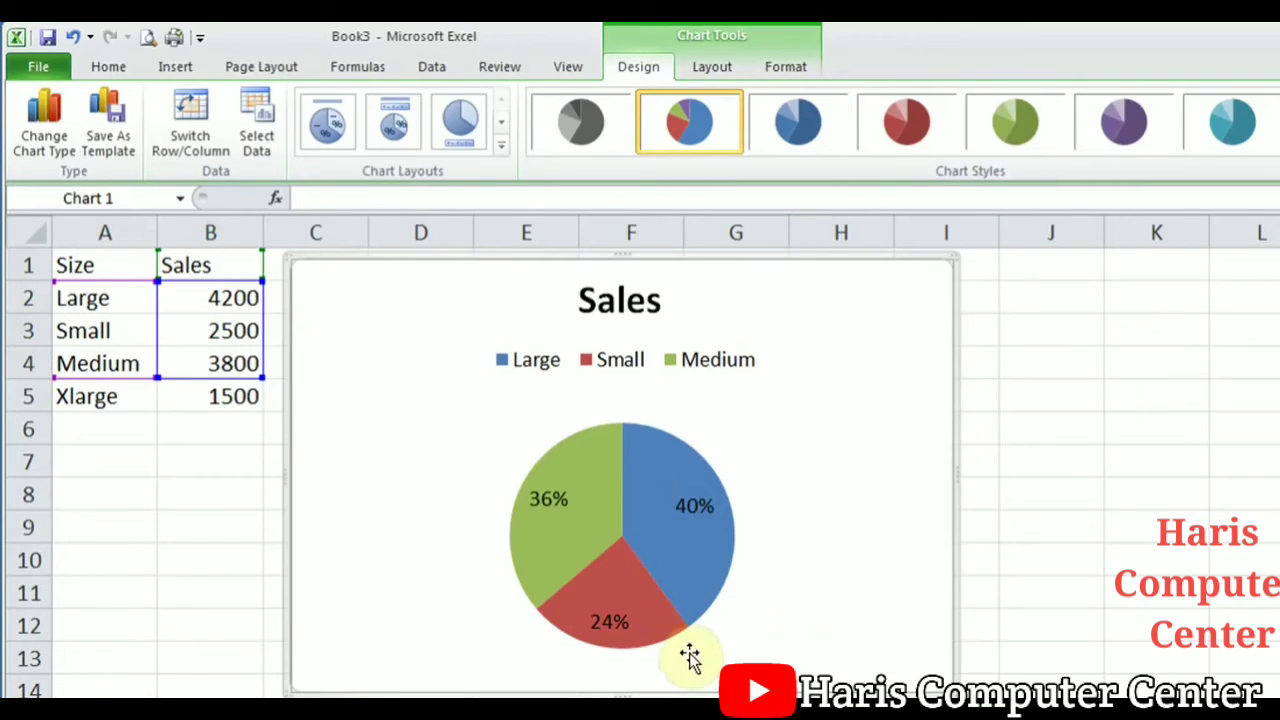
# Step: Set the chart data range to Sheet1 cells A1:B5 through Select Data to include the Xlarge row
pyautogui.click(256, 120)
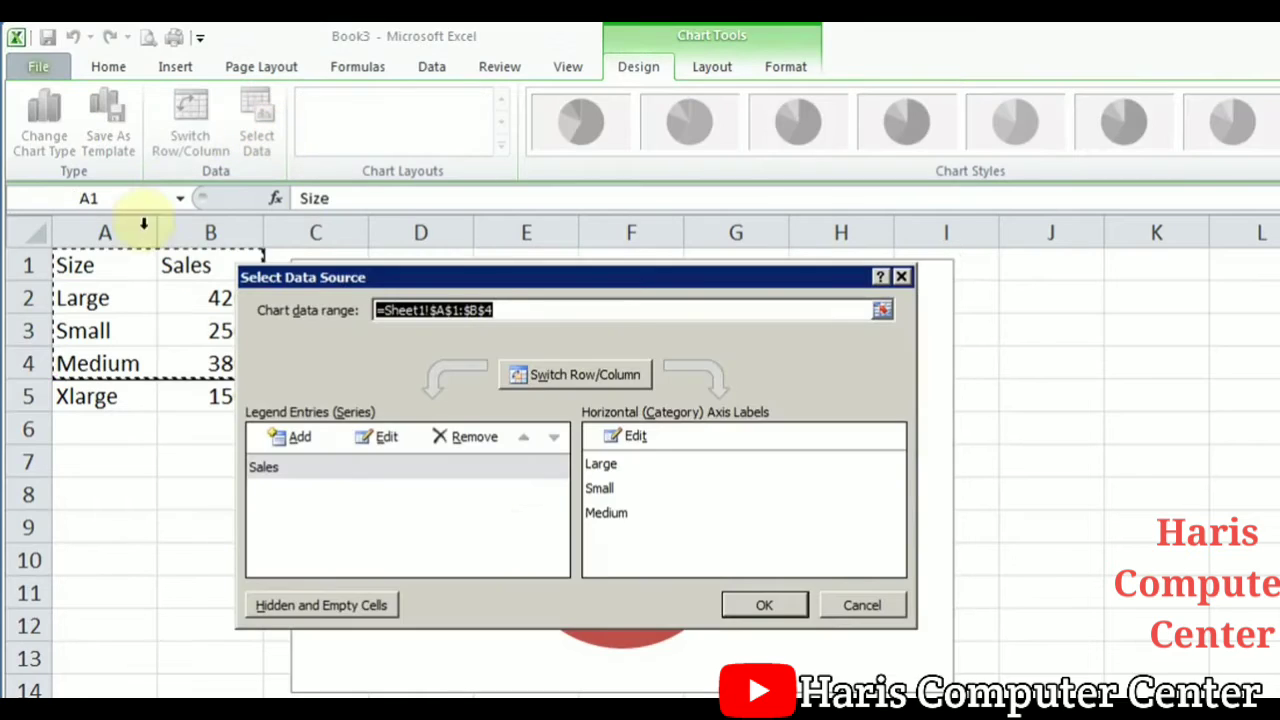
pyautogui.moveTo(91, 263); pyautogui.dragTo(228, 398)
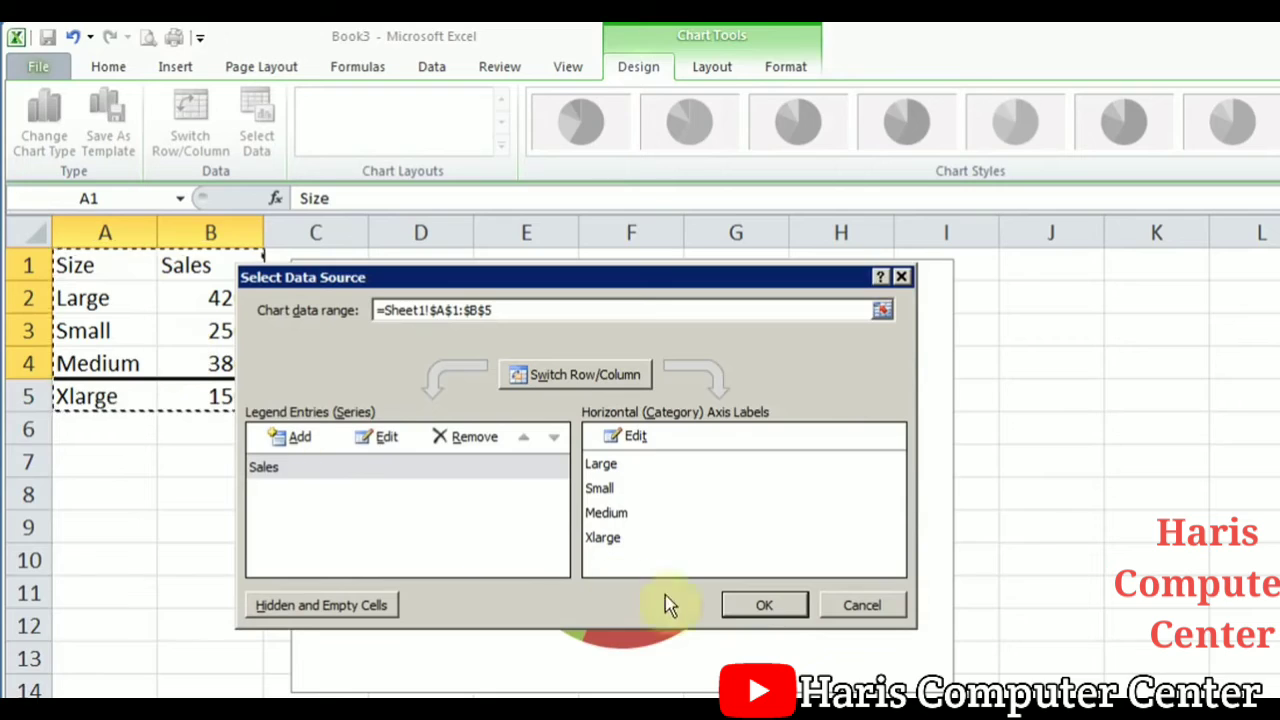
pyautogui.click(771, 607)
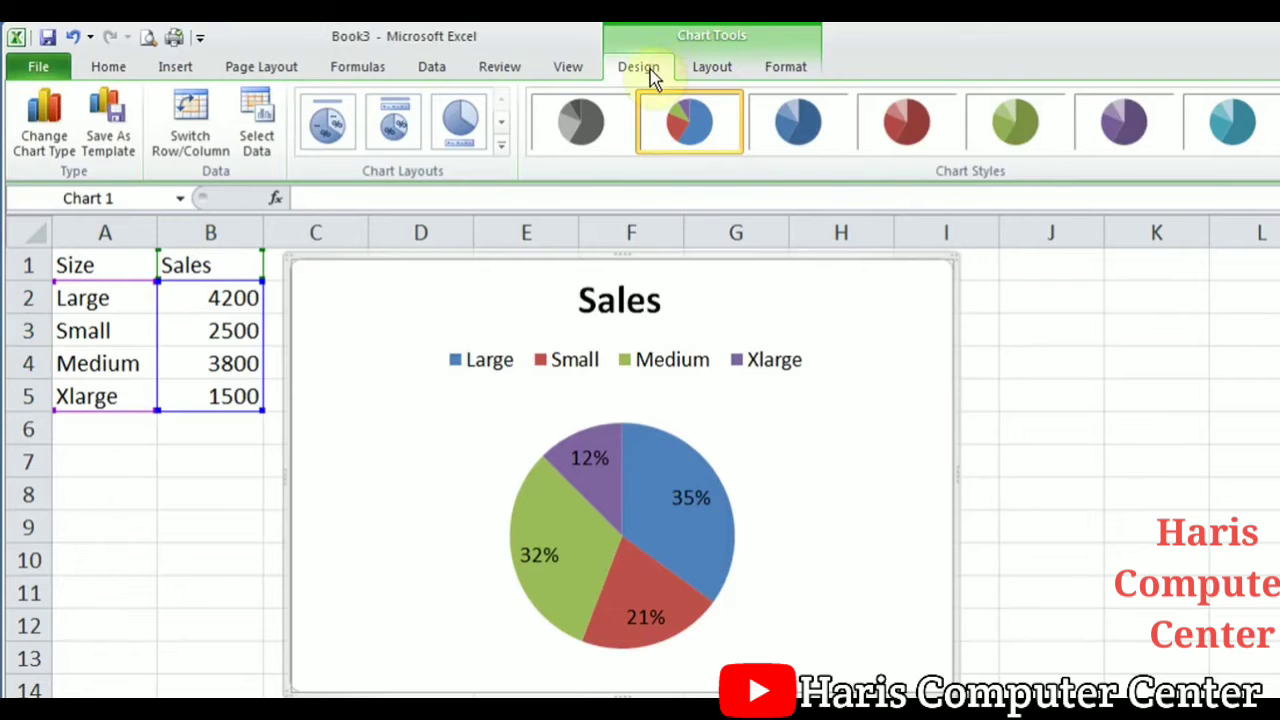
# Step: Turn off the pie chart's title and display it again with the Above Chart option
pyautogui.click(712, 66)
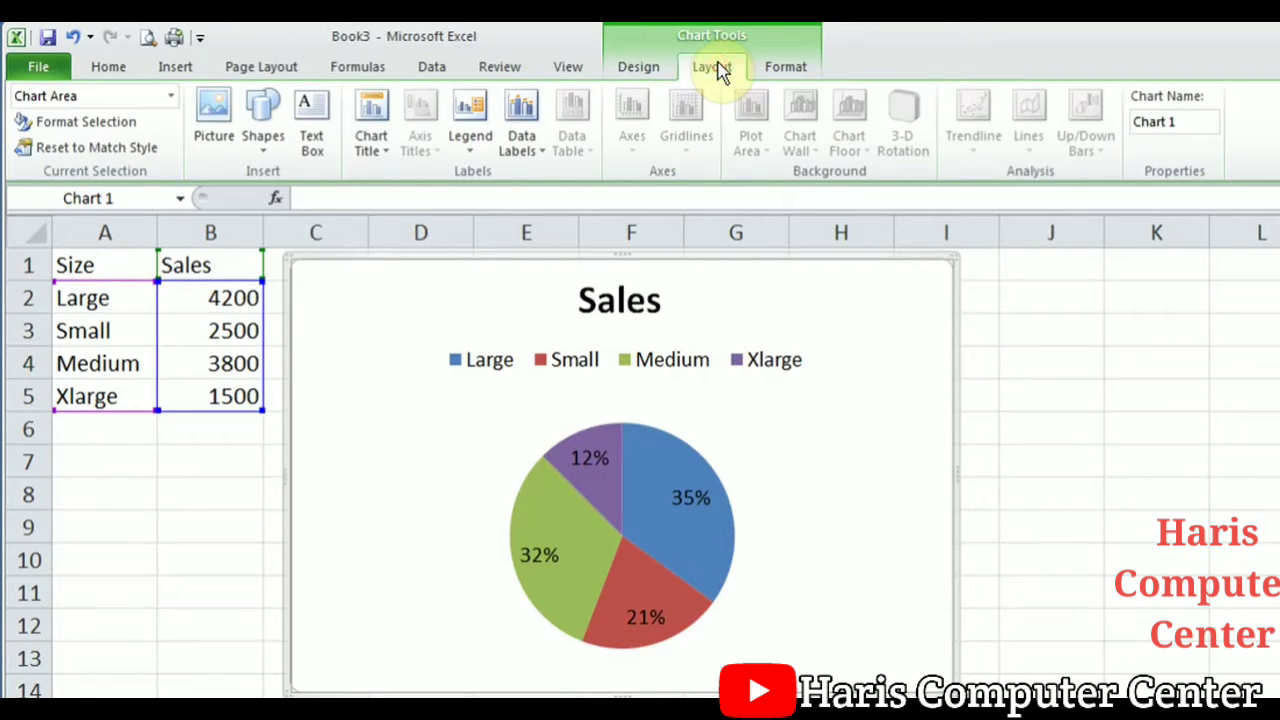
pyautogui.click(372, 150)
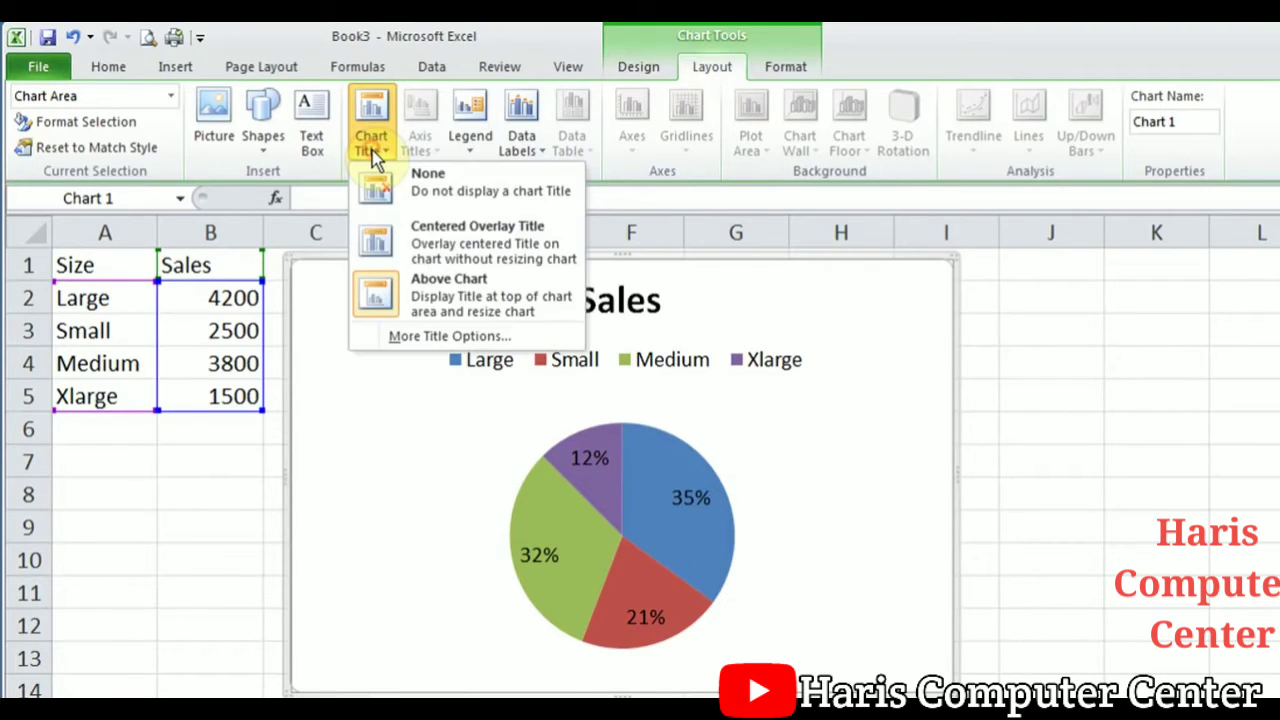
pyautogui.click(415, 199)
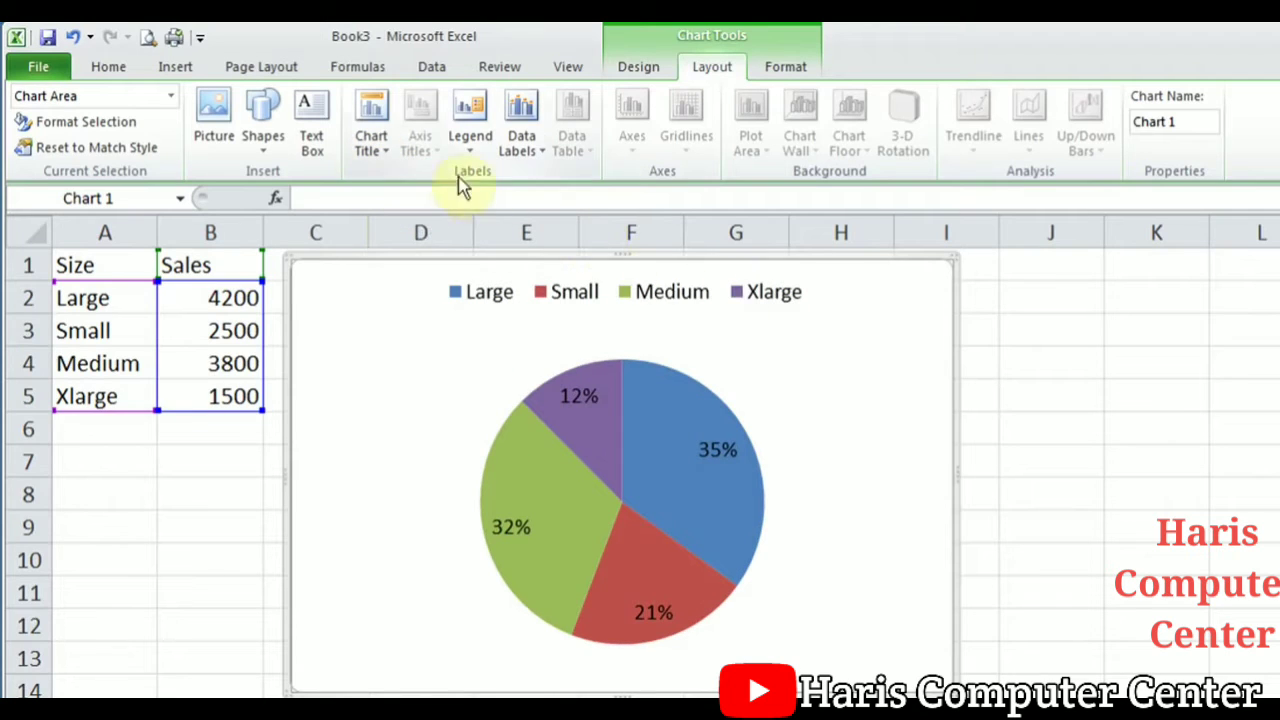
pyautogui.click(371, 145)
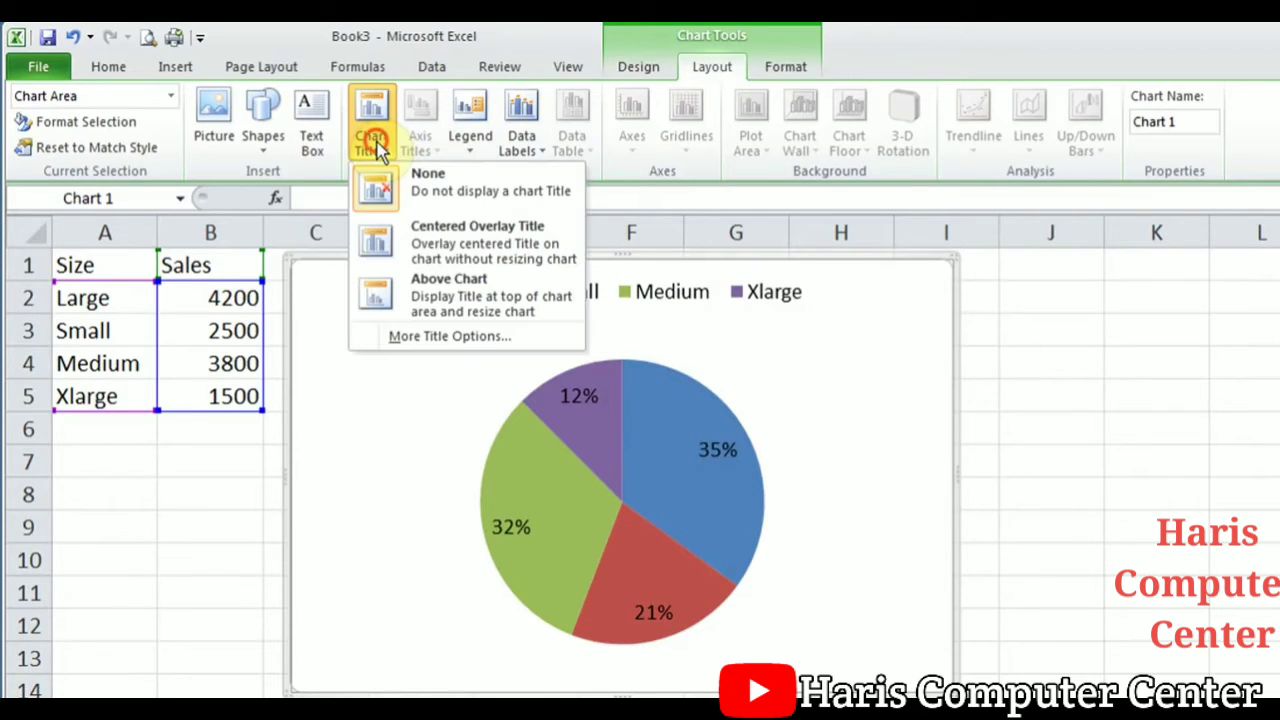
pyautogui.click(436, 293)
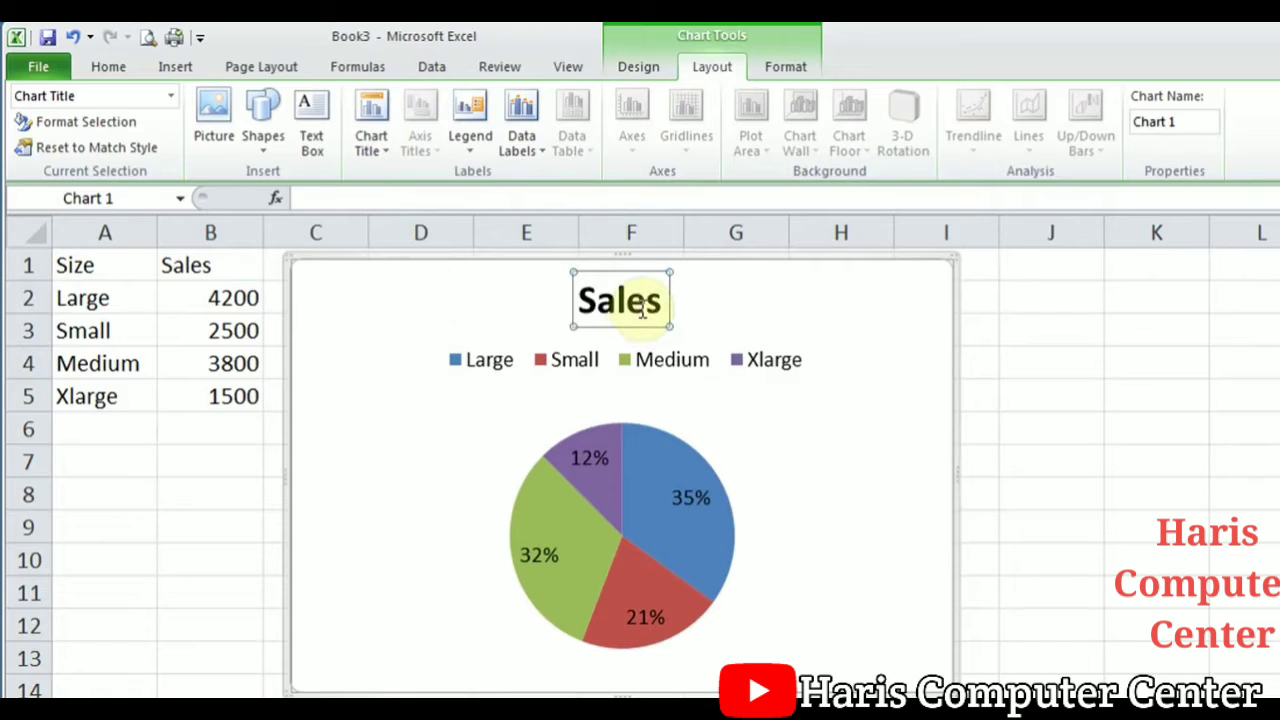
# Step: Change the pie chart's title text to "Sales by Size"
pyautogui.doubleClick(643, 311)
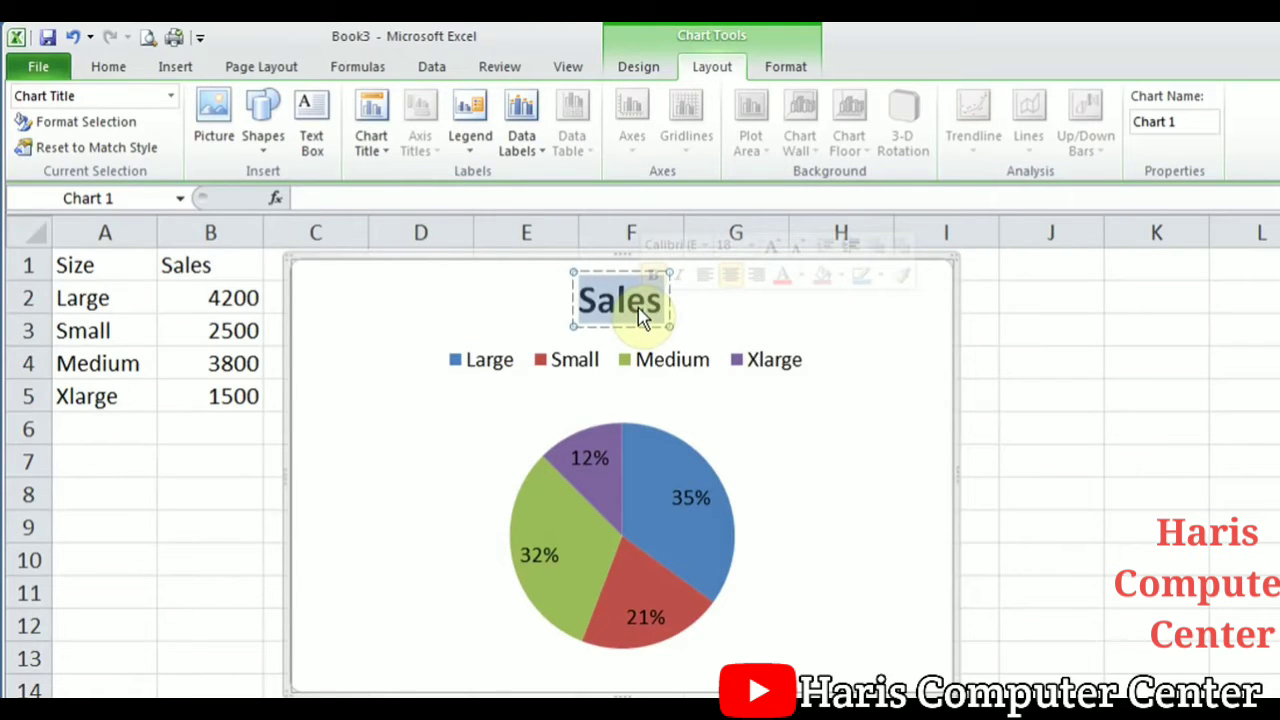
pyautogui.write('Sa')
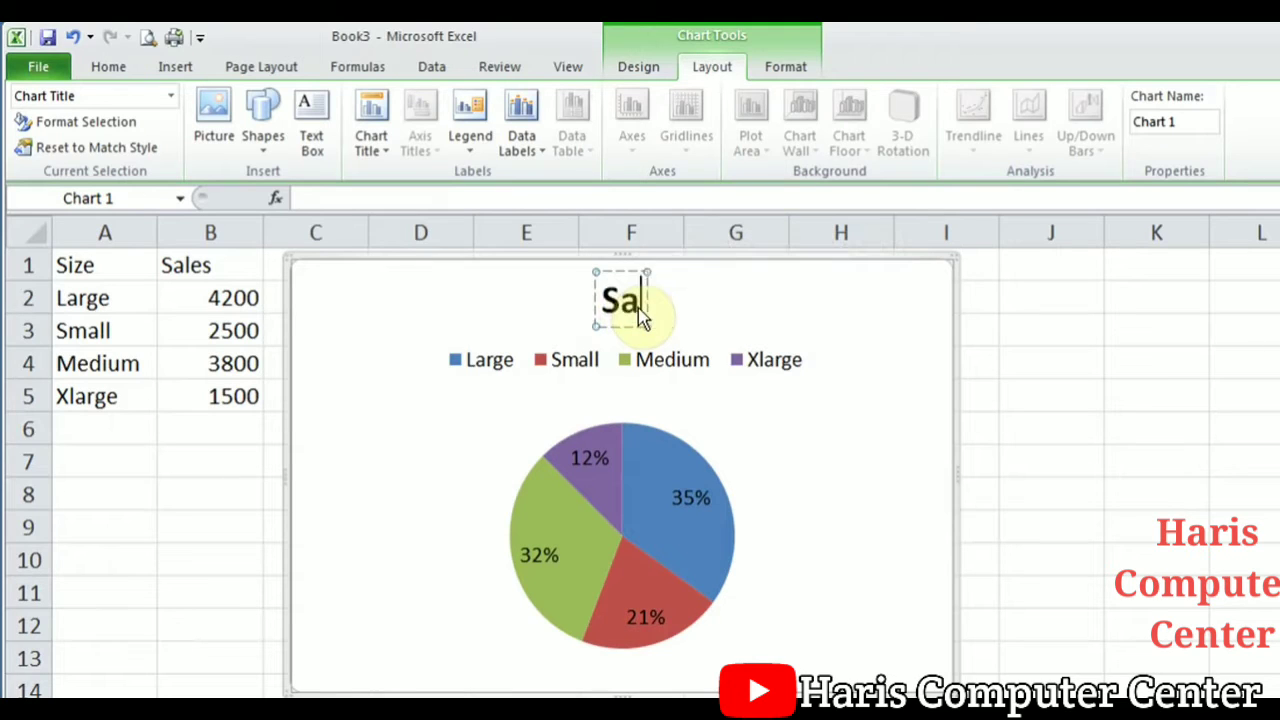
pyautogui.write('les by Size')
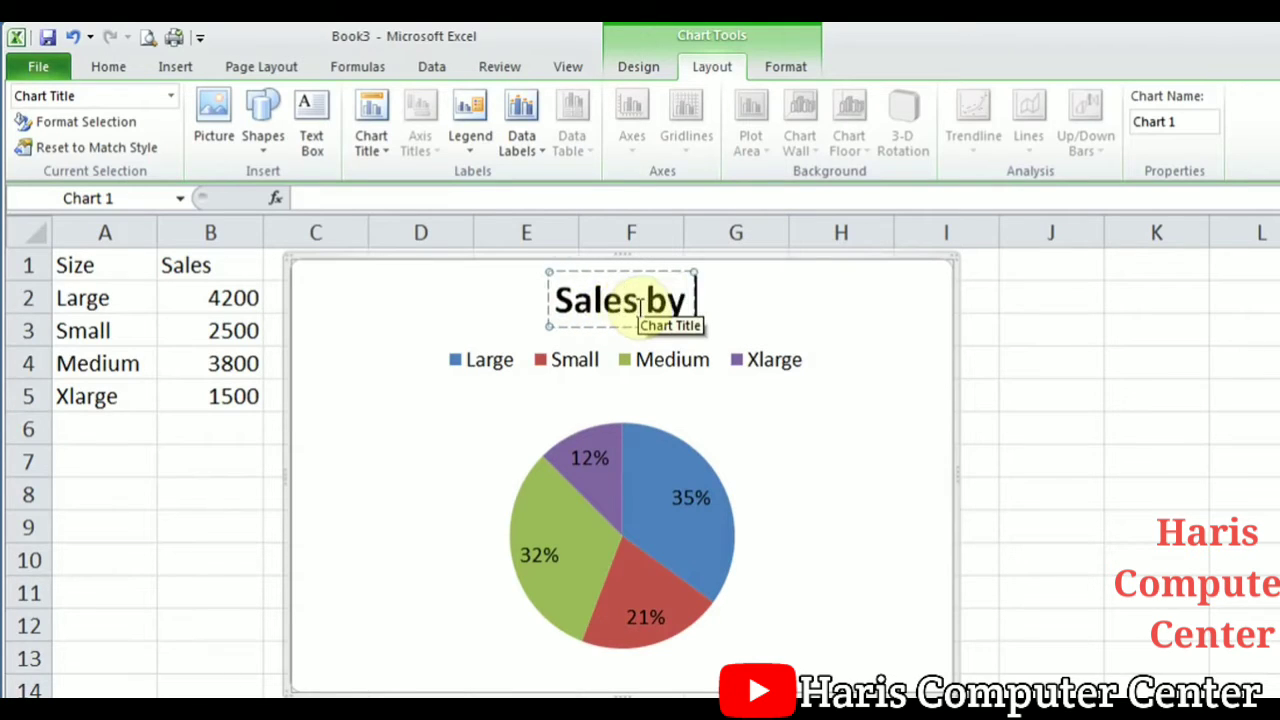
pyautogui.click(771, 310)
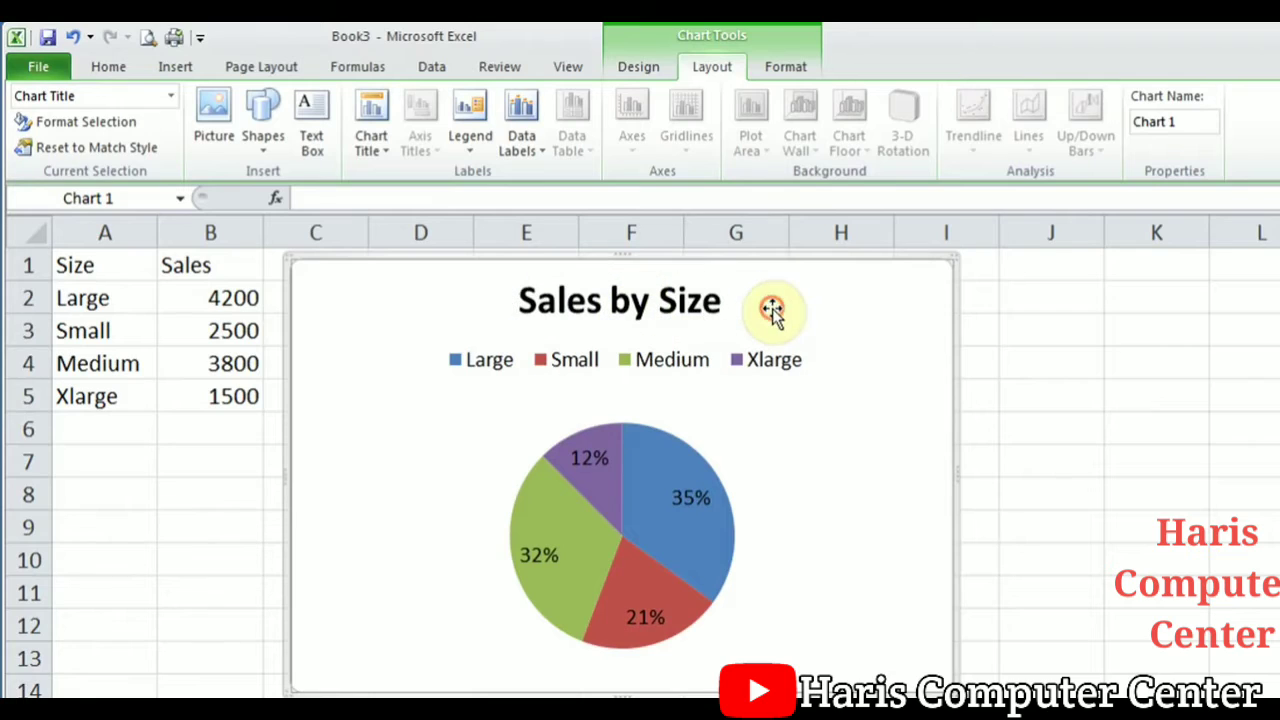
# Step: Try the chart's legend at the left of the pie, and finally show it at the right
pyautogui.click(470, 145)
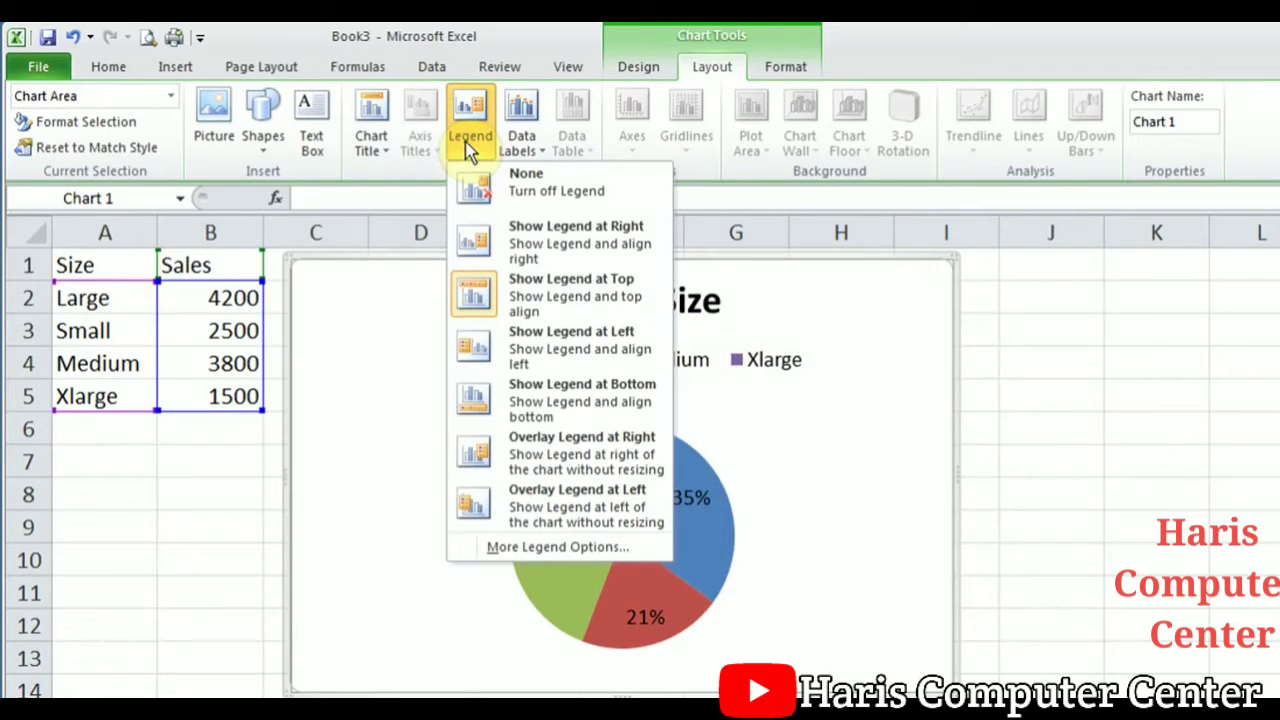
pyautogui.click(801, 326)
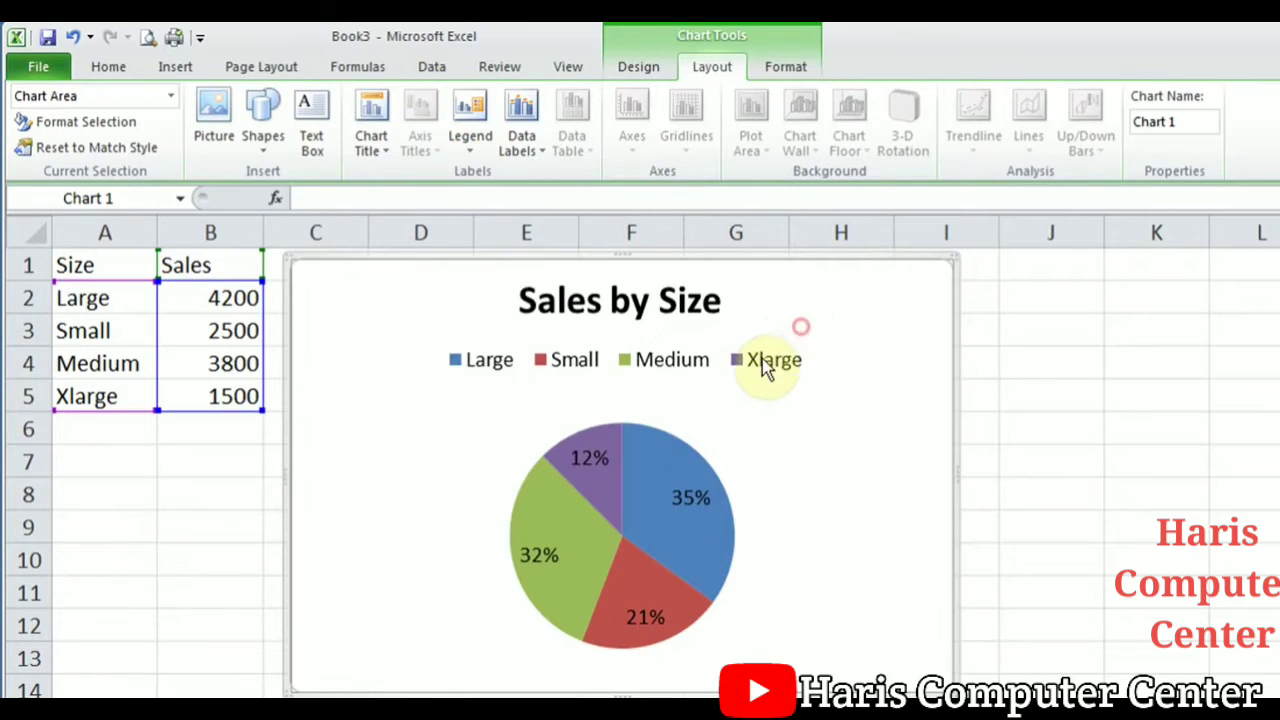
pyautogui.click(752, 364)
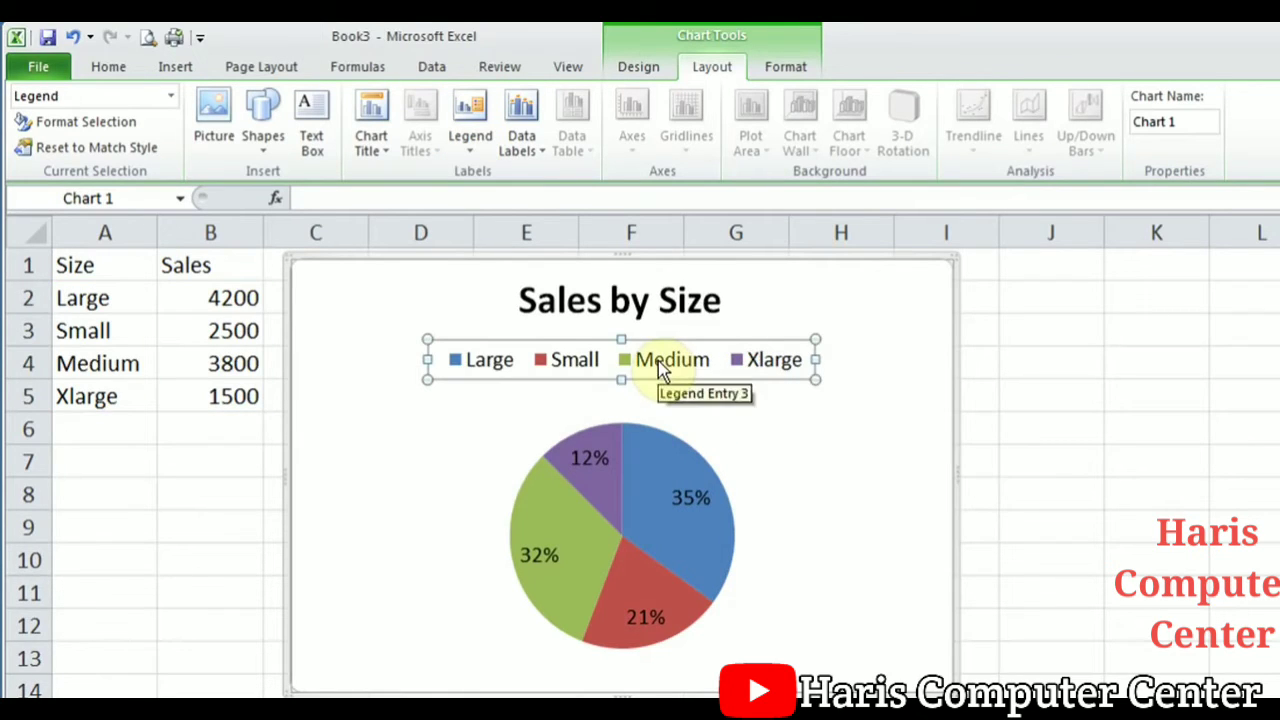
pyautogui.click(470, 145)
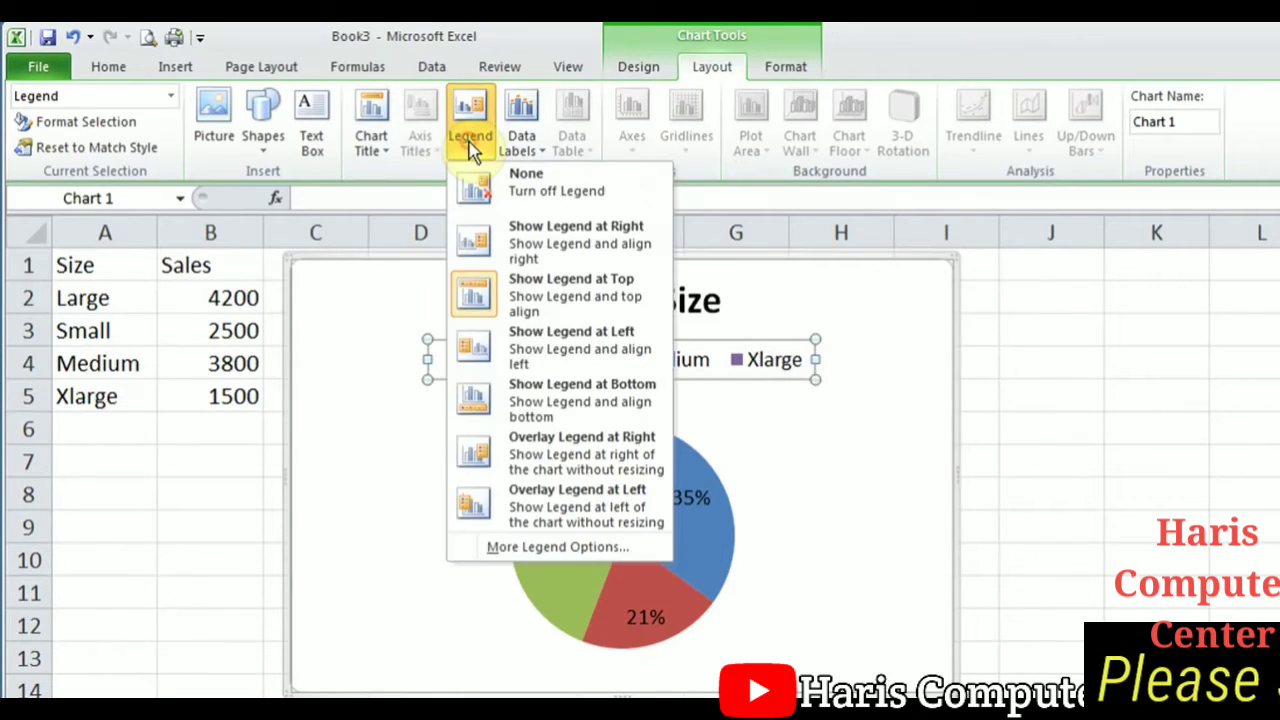
pyautogui.click(570, 364)
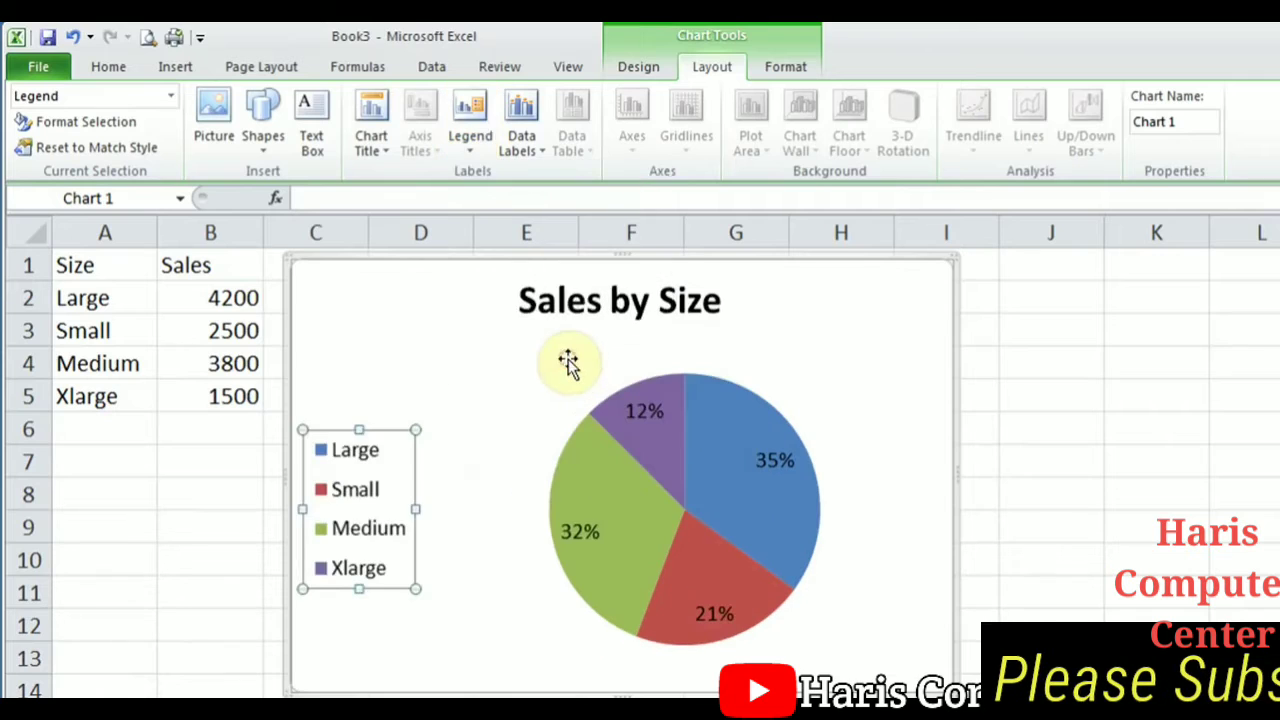
pyautogui.click(480, 128)
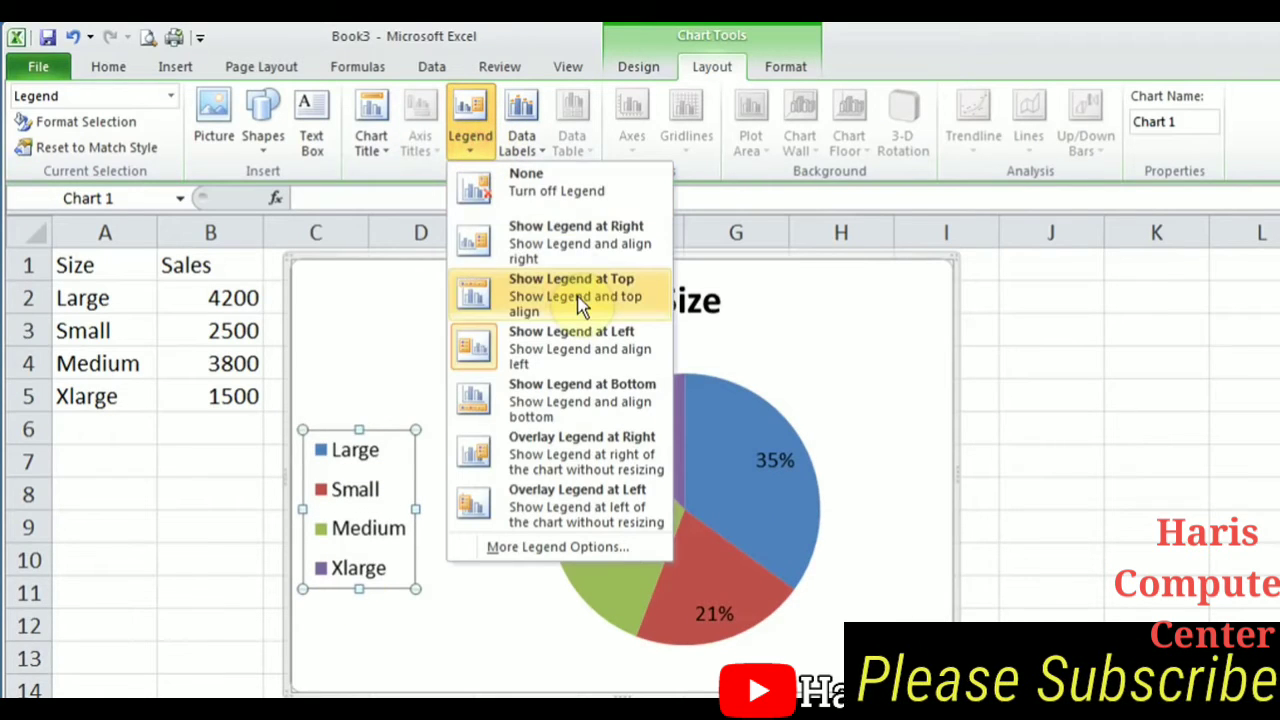
pyautogui.click(580, 232)
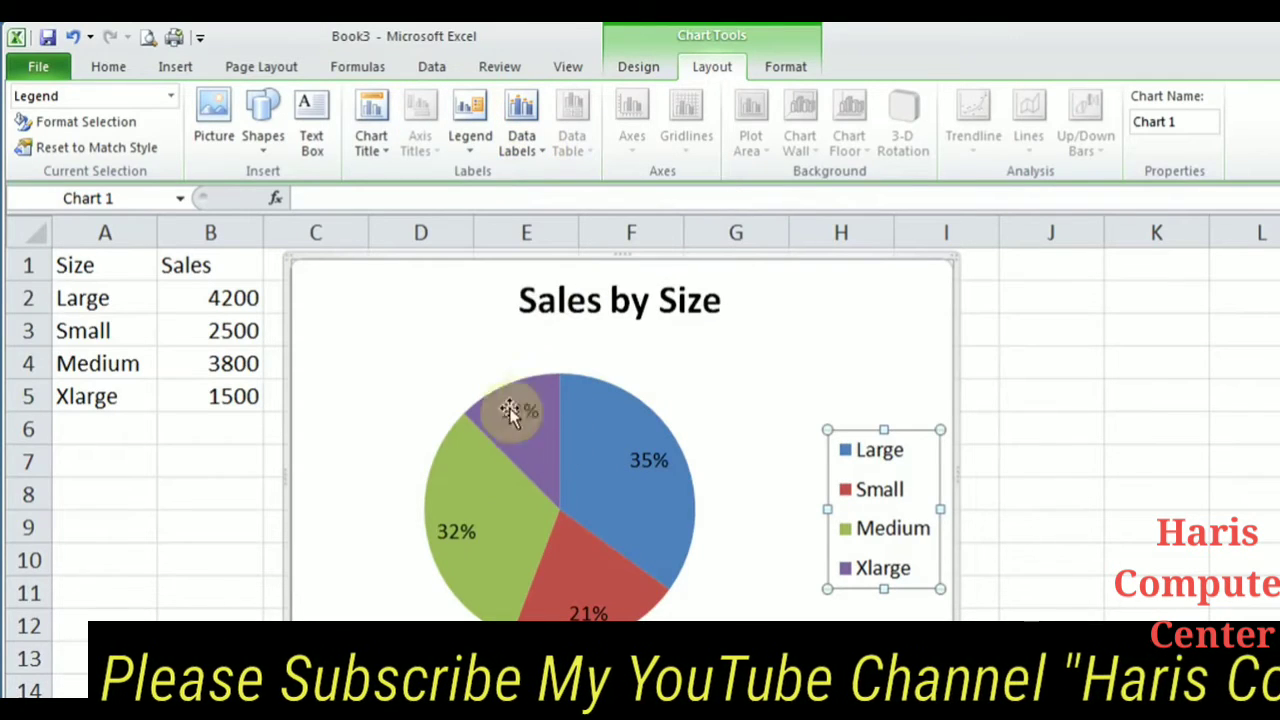
# Step: Try the pie's data labels at Outside End, and finally position them at Inside End
pyautogui.click(530, 158)
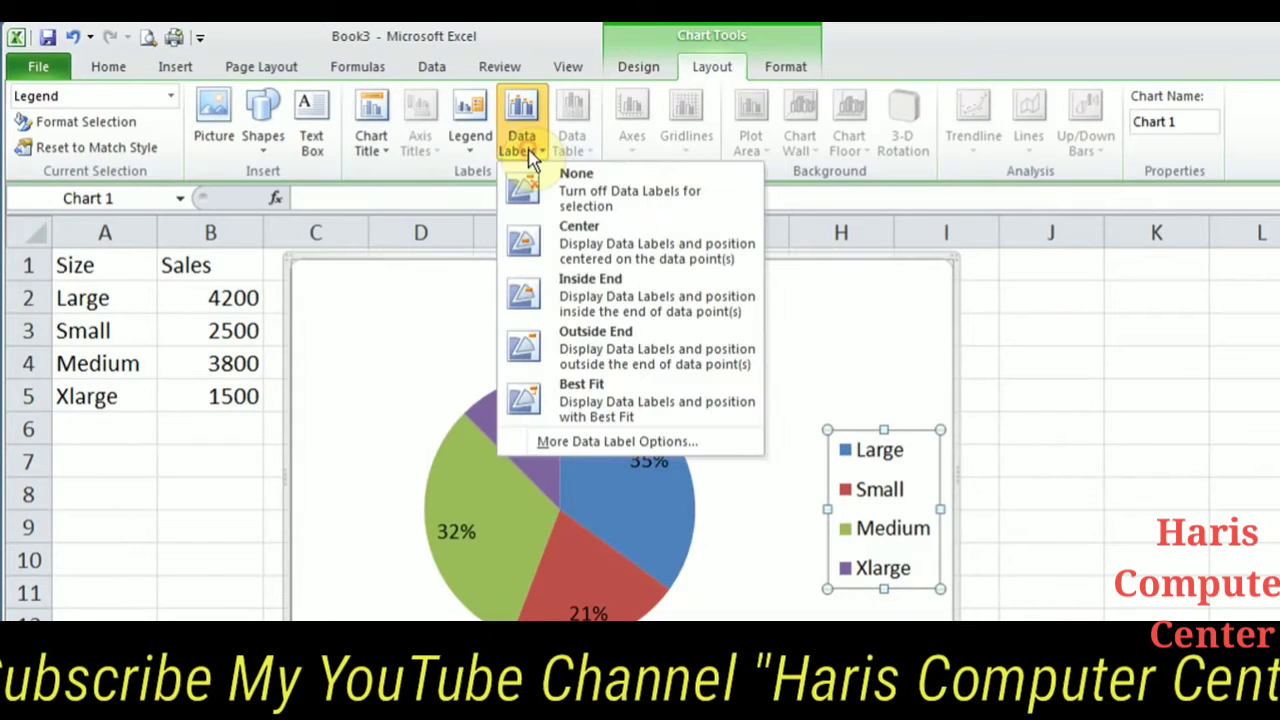
pyautogui.click(617, 352)
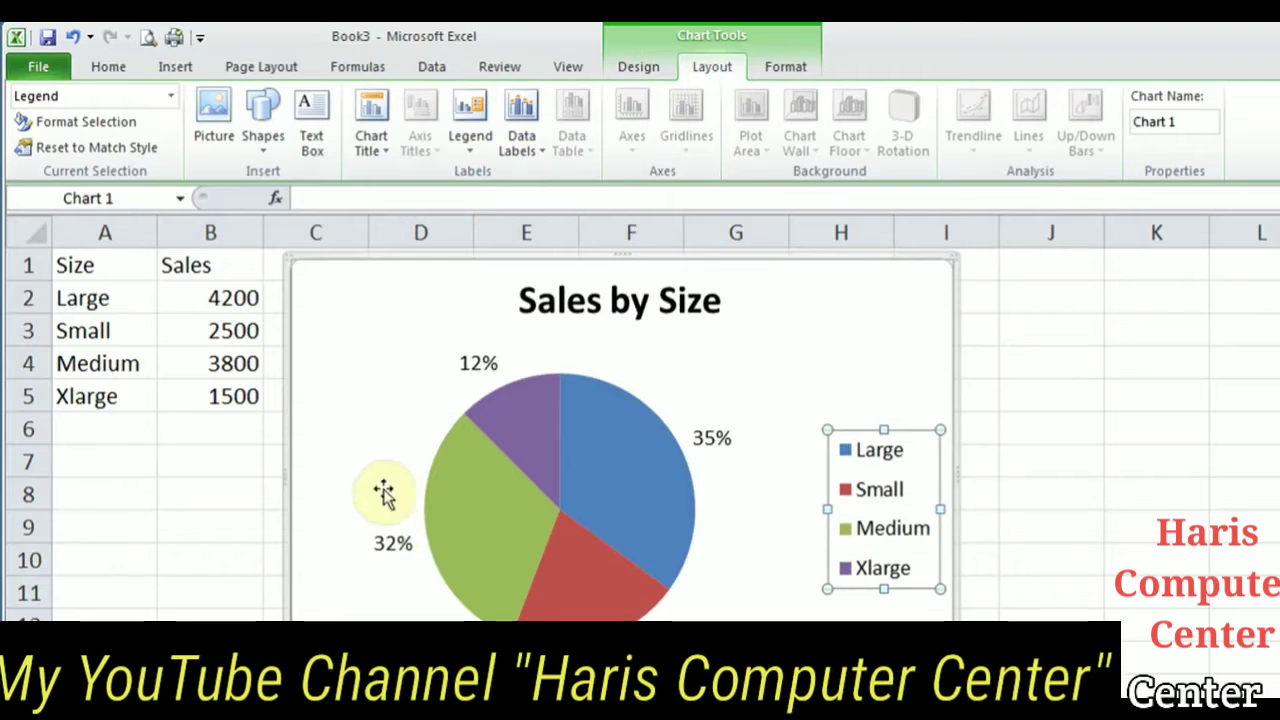
pyautogui.click(522, 132)
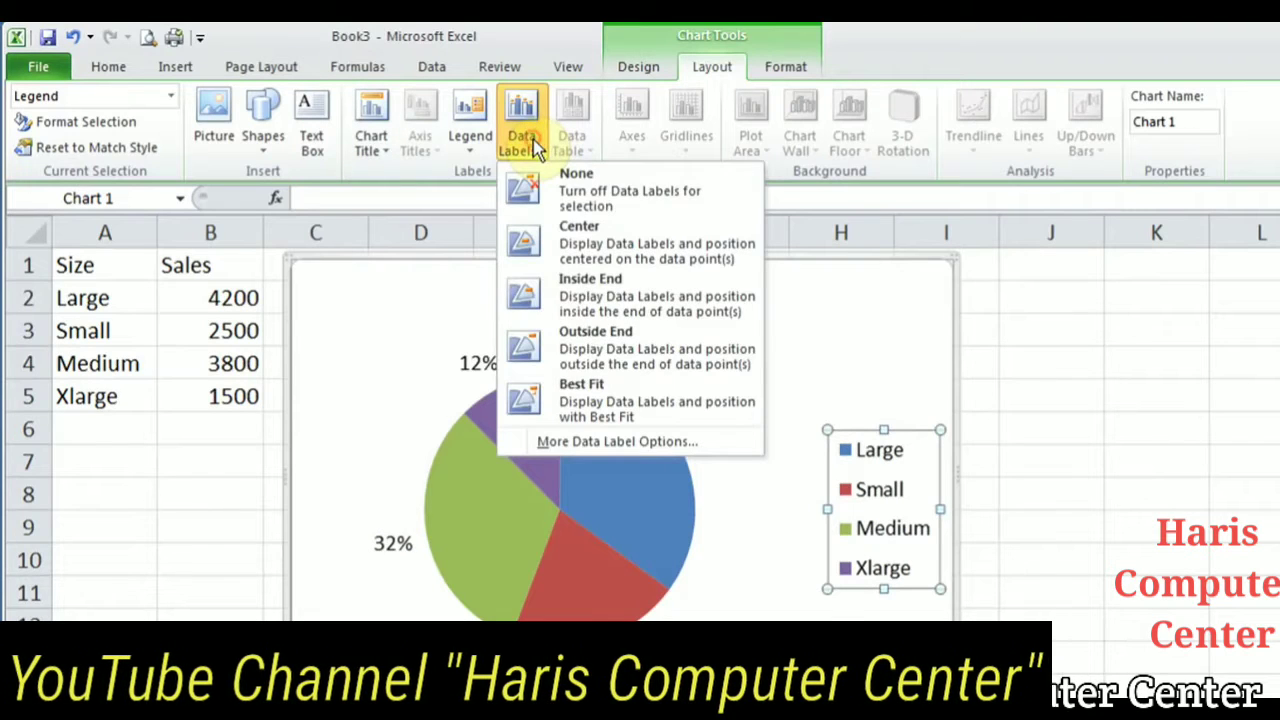
pyautogui.click(600, 300)
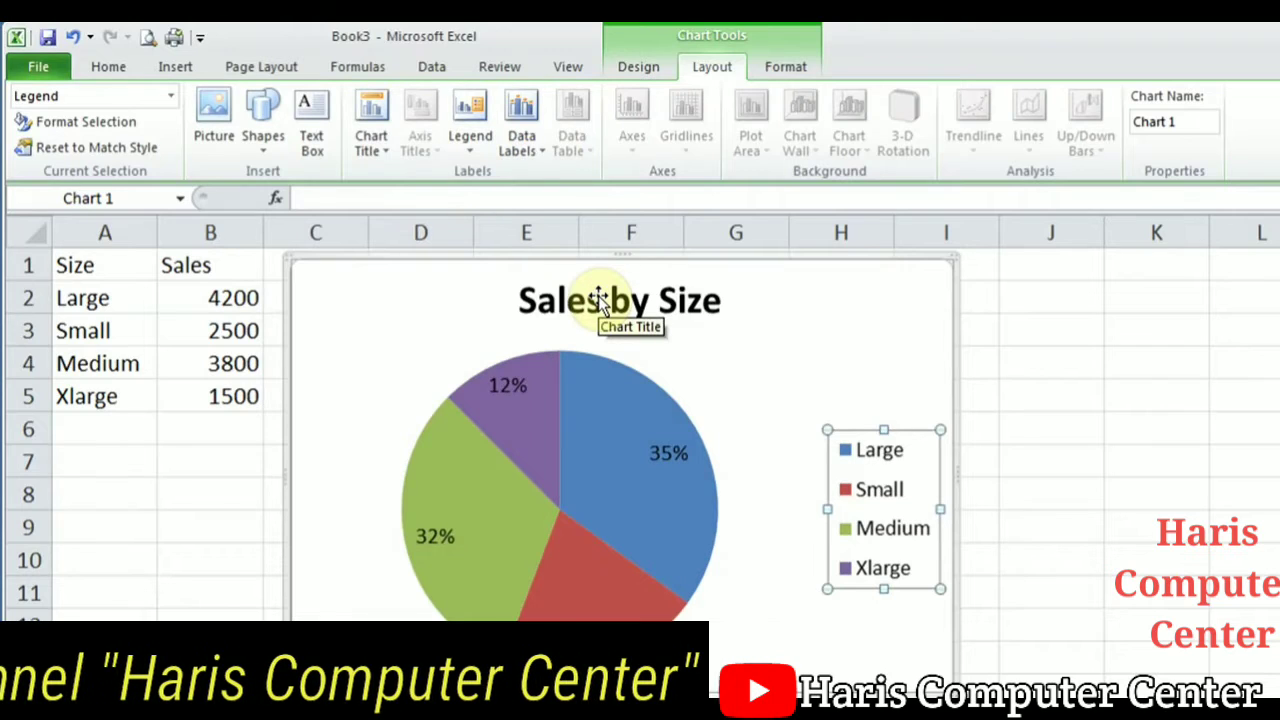
# Step: Fill the chart area with a brown wood-grain texture
pyautogui.click(800, 66)
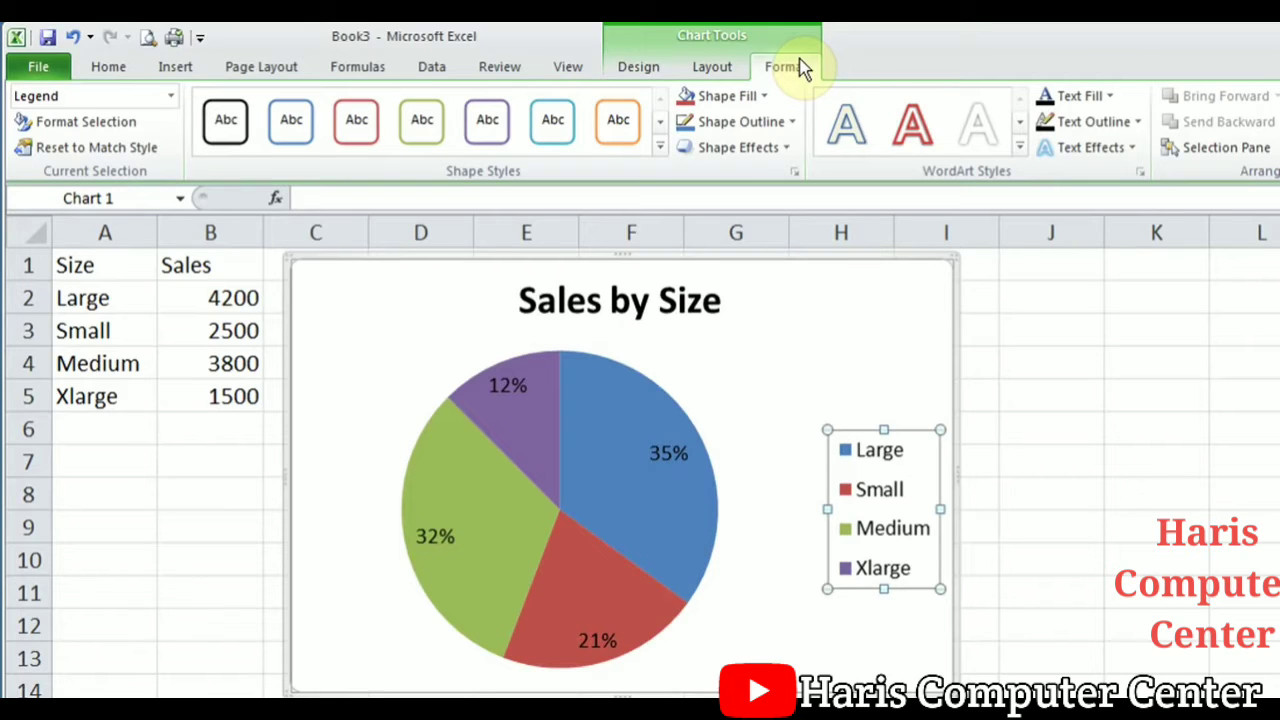
pyautogui.click(829, 330)
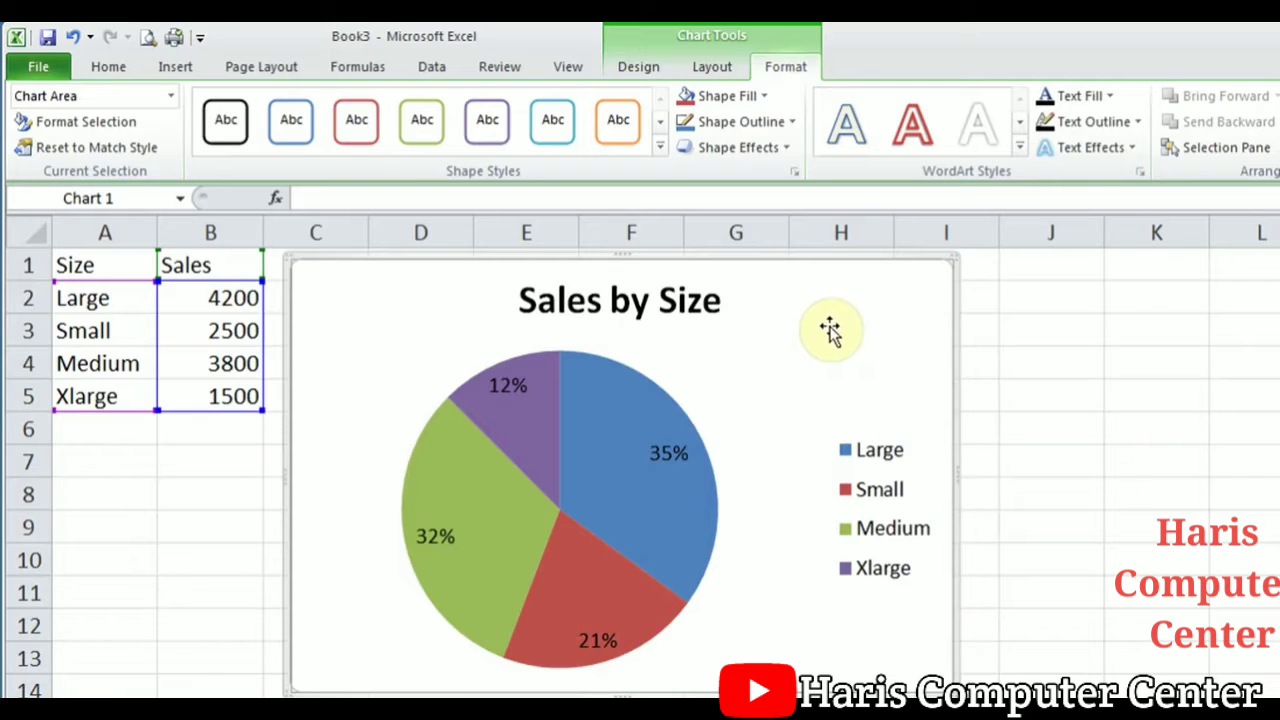
pyautogui.click(762, 96)
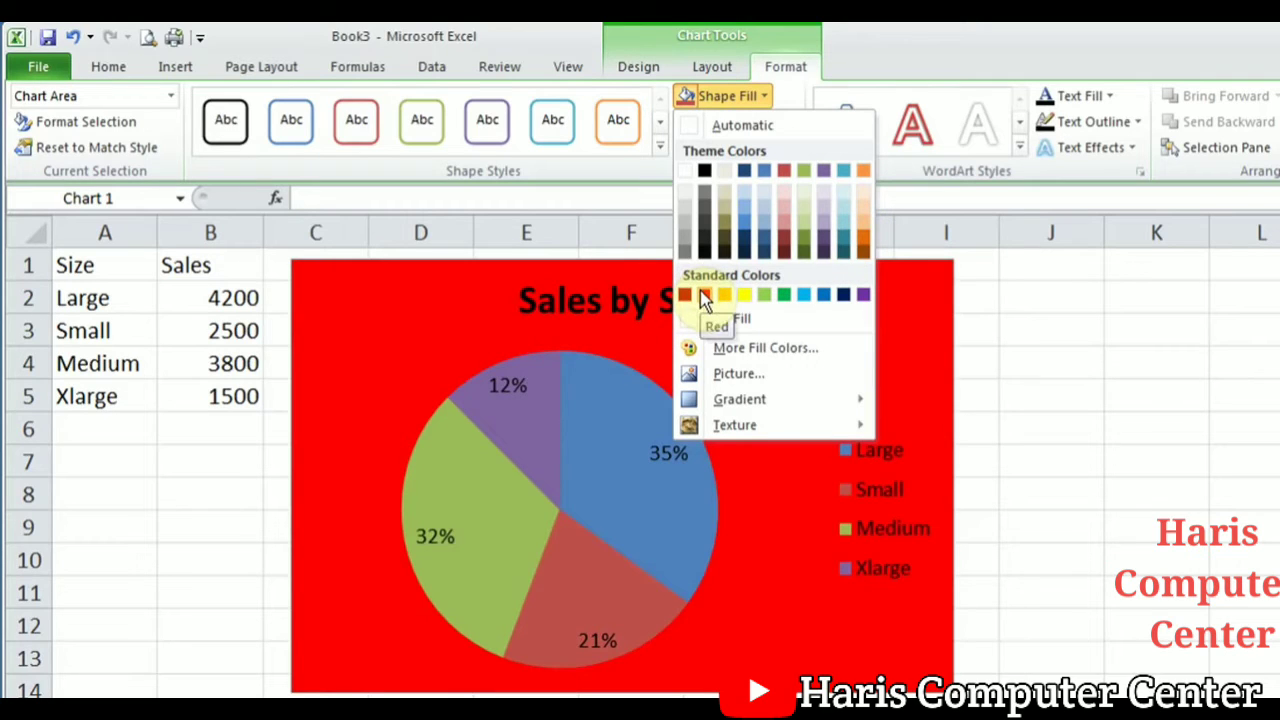
pyautogui.moveTo(752, 410)
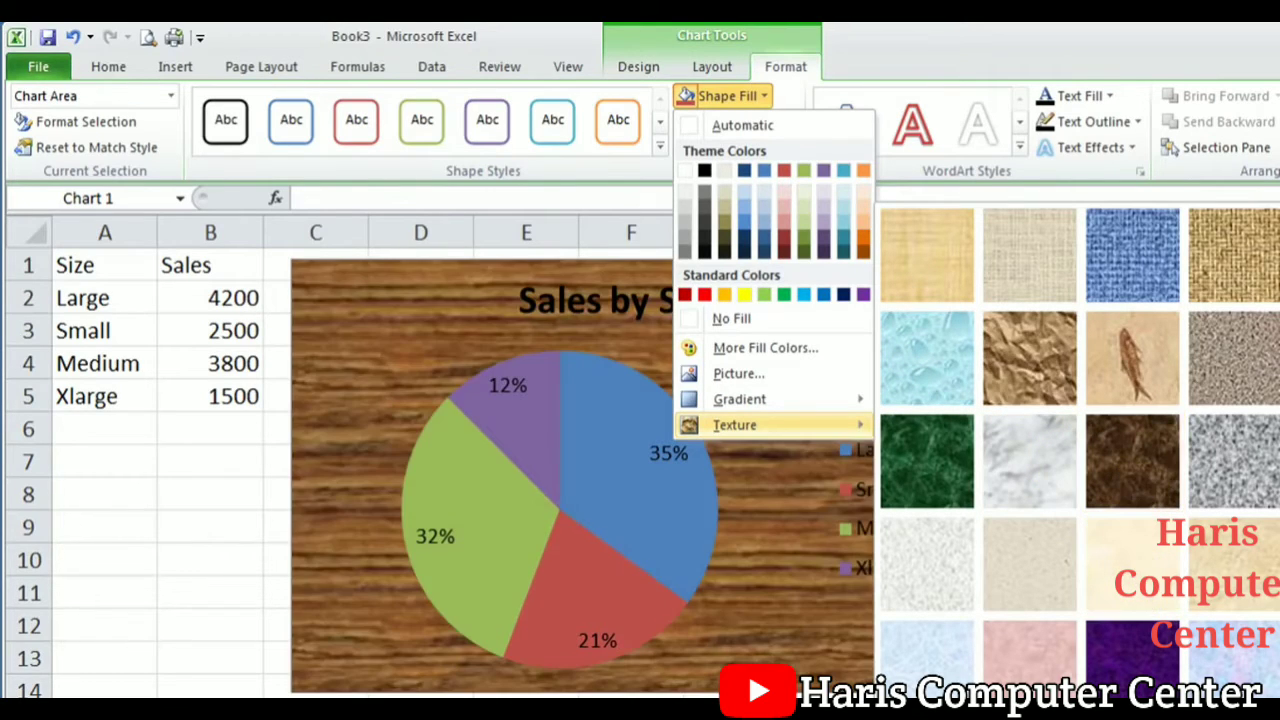
pyautogui.click(1030, 715)
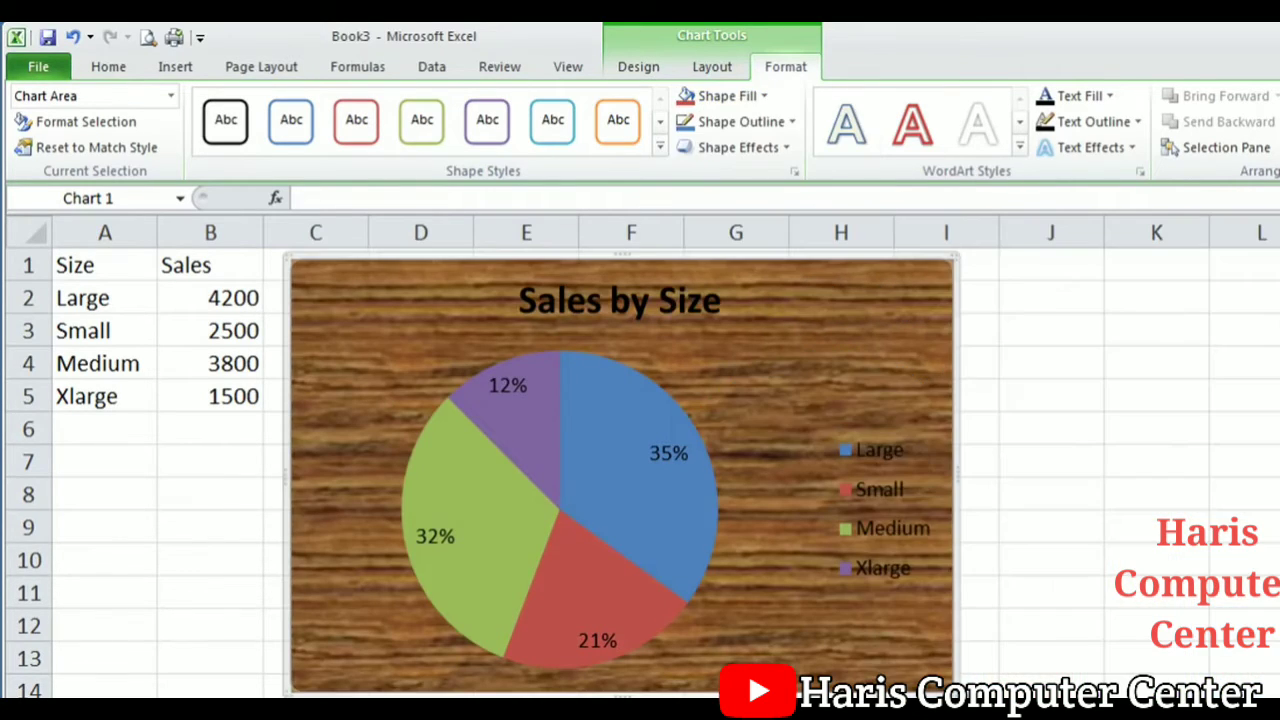
# Step: Fill the chart area with the jellyfish picture from the Team folder in the Pictures library
pyautogui.click(756, 95)
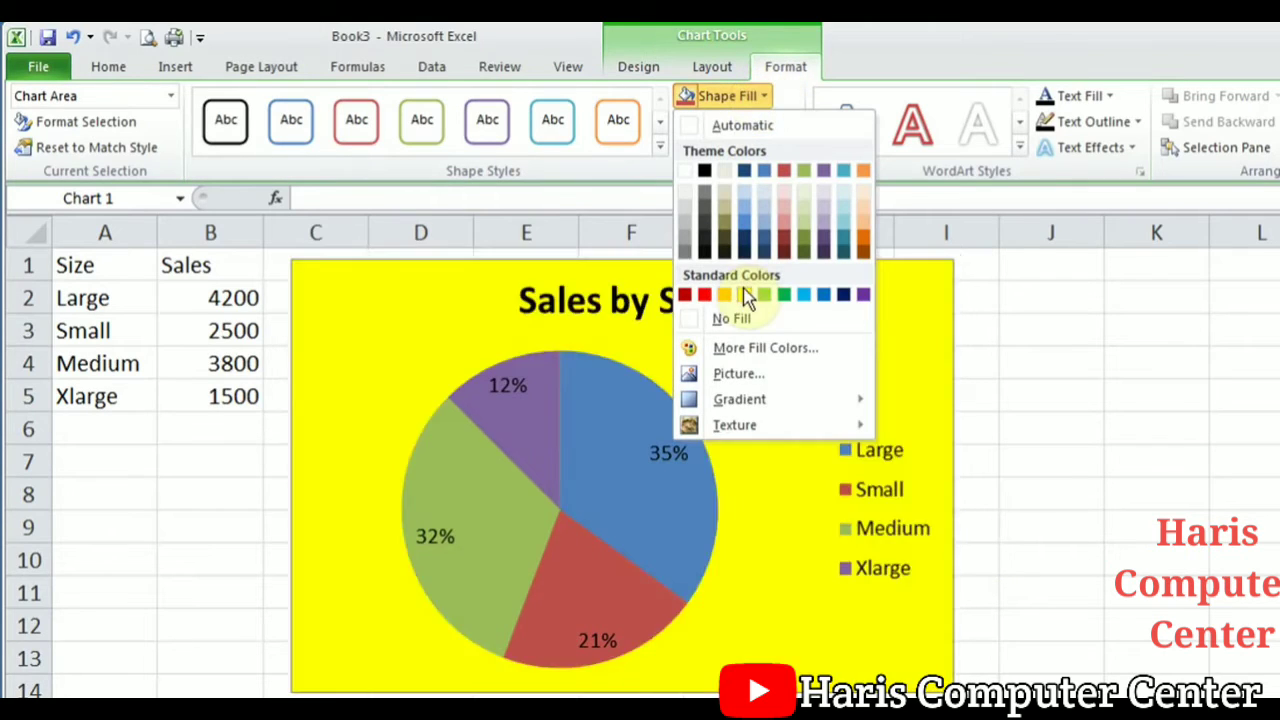
pyautogui.click(734, 374)
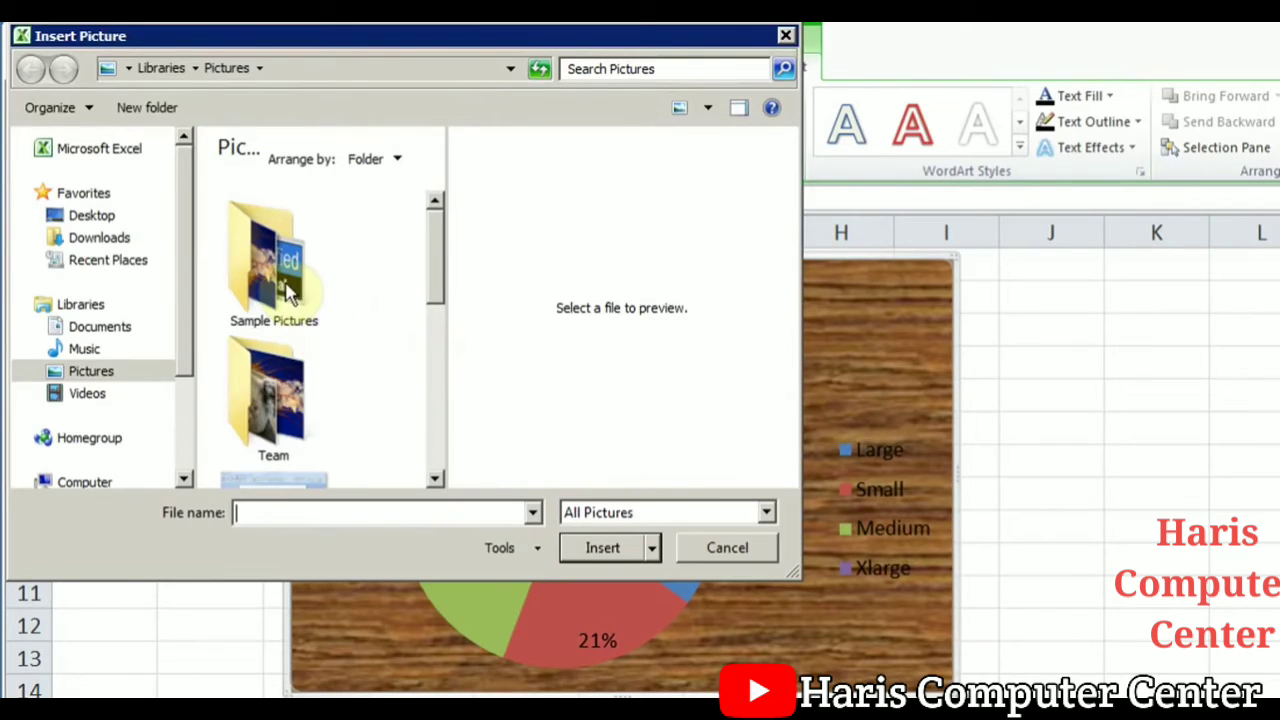
pyautogui.doubleClick(285, 385)
pyautogui.doubleClick(283, 382)
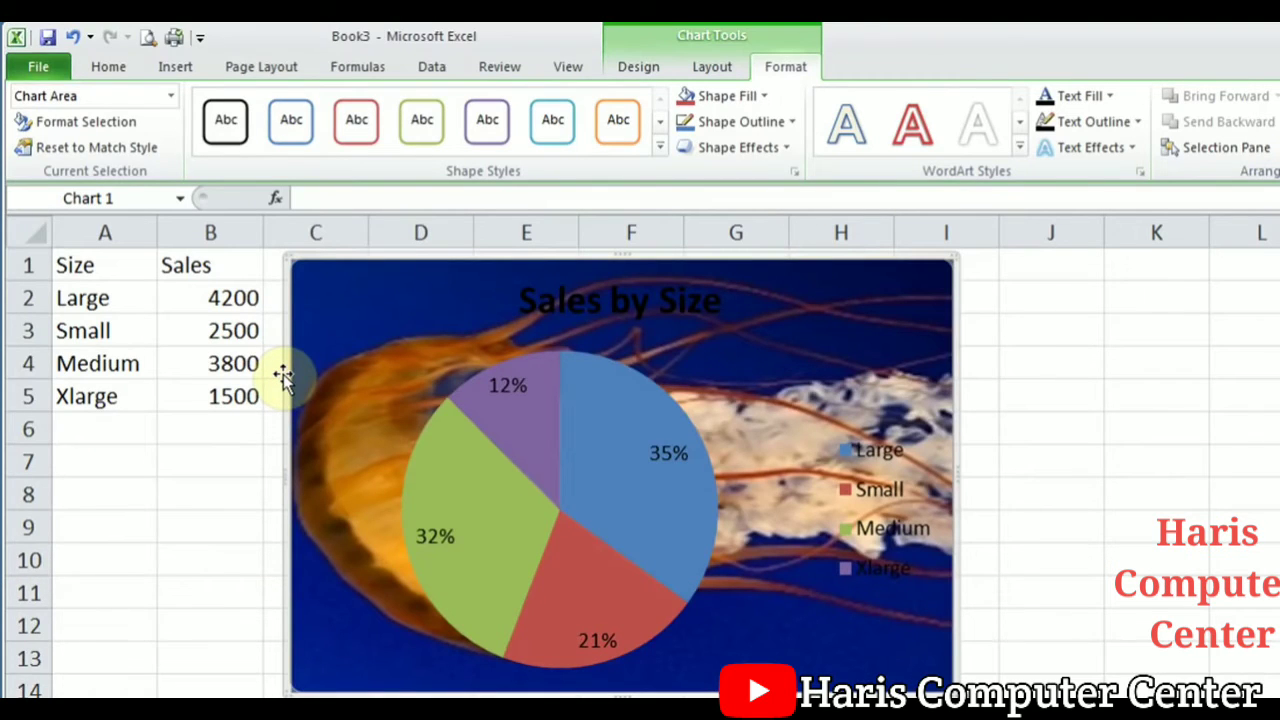
# Step: Reset the chart area's shape fill to Automatic
pyautogui.click(766, 96)
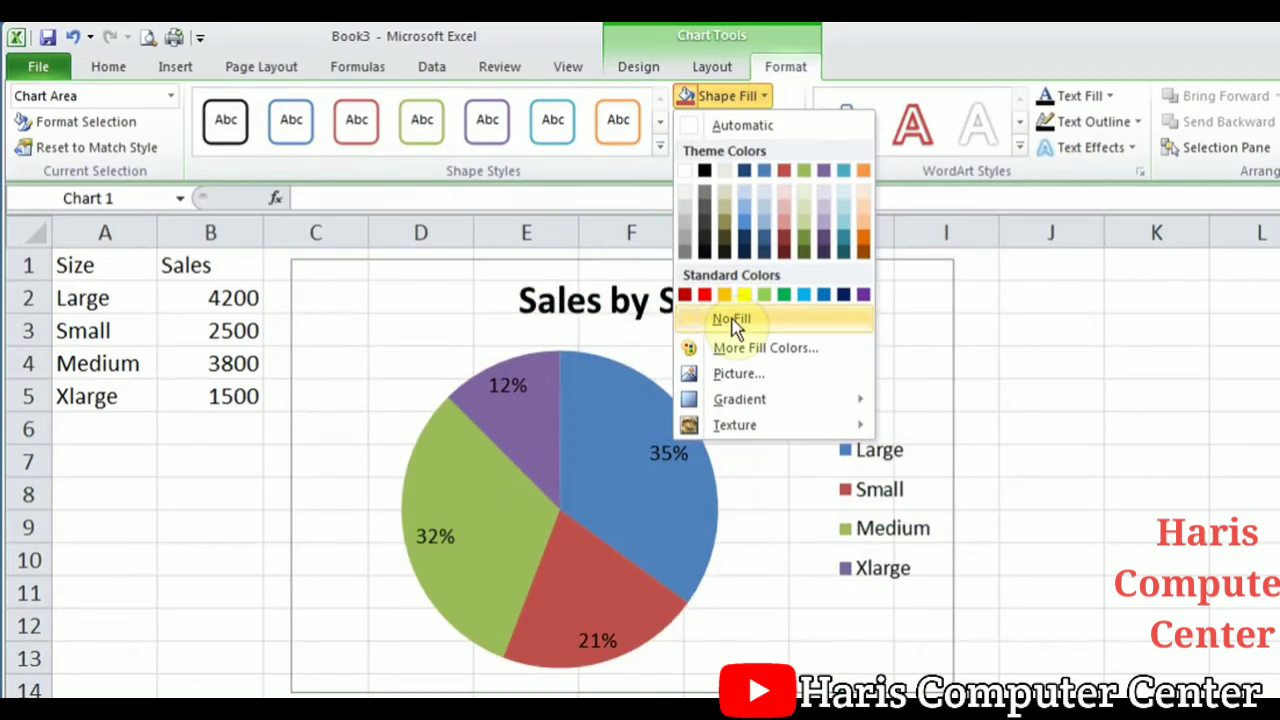
pyautogui.click(726, 124)
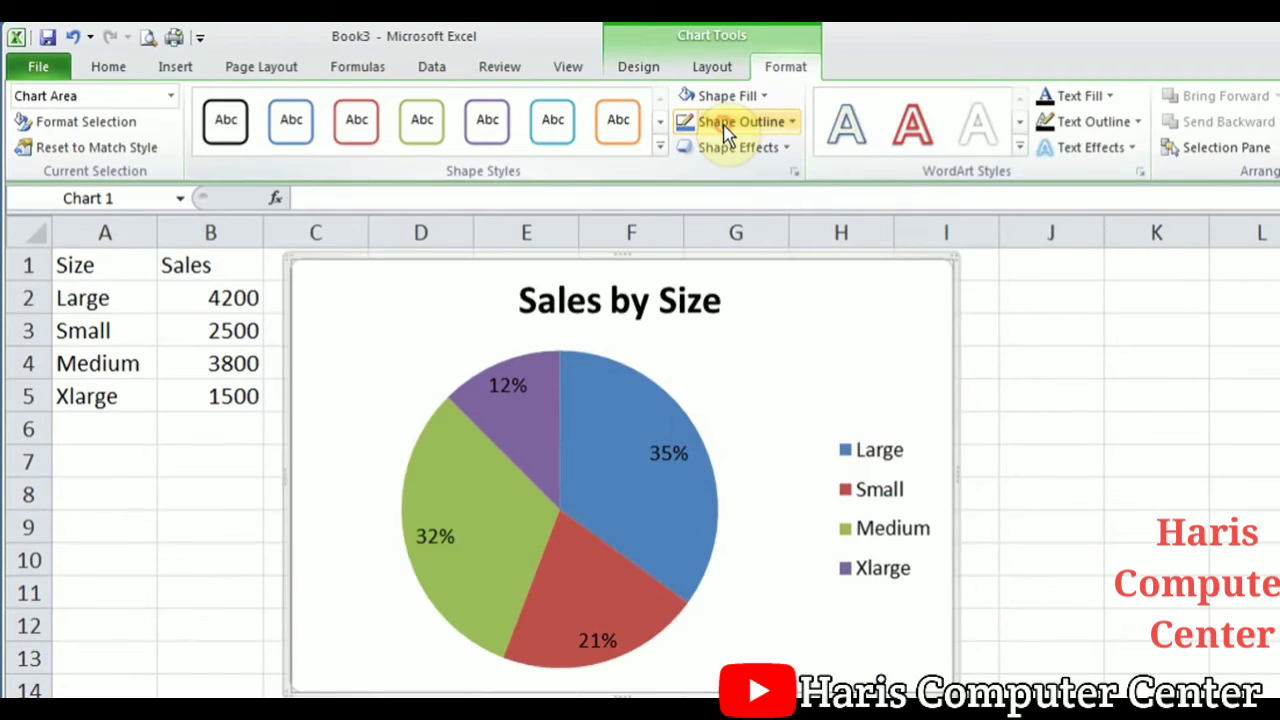
pyautogui.click(723, 96)
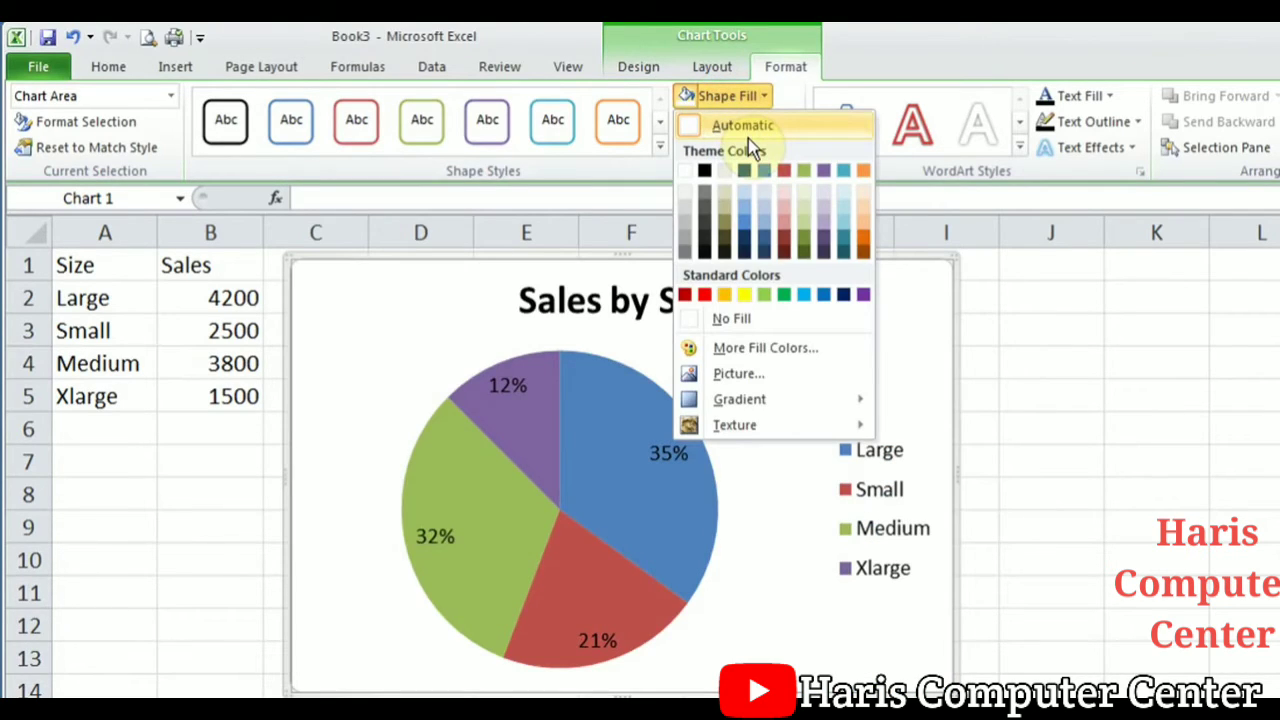
pyautogui.click(373, 345)
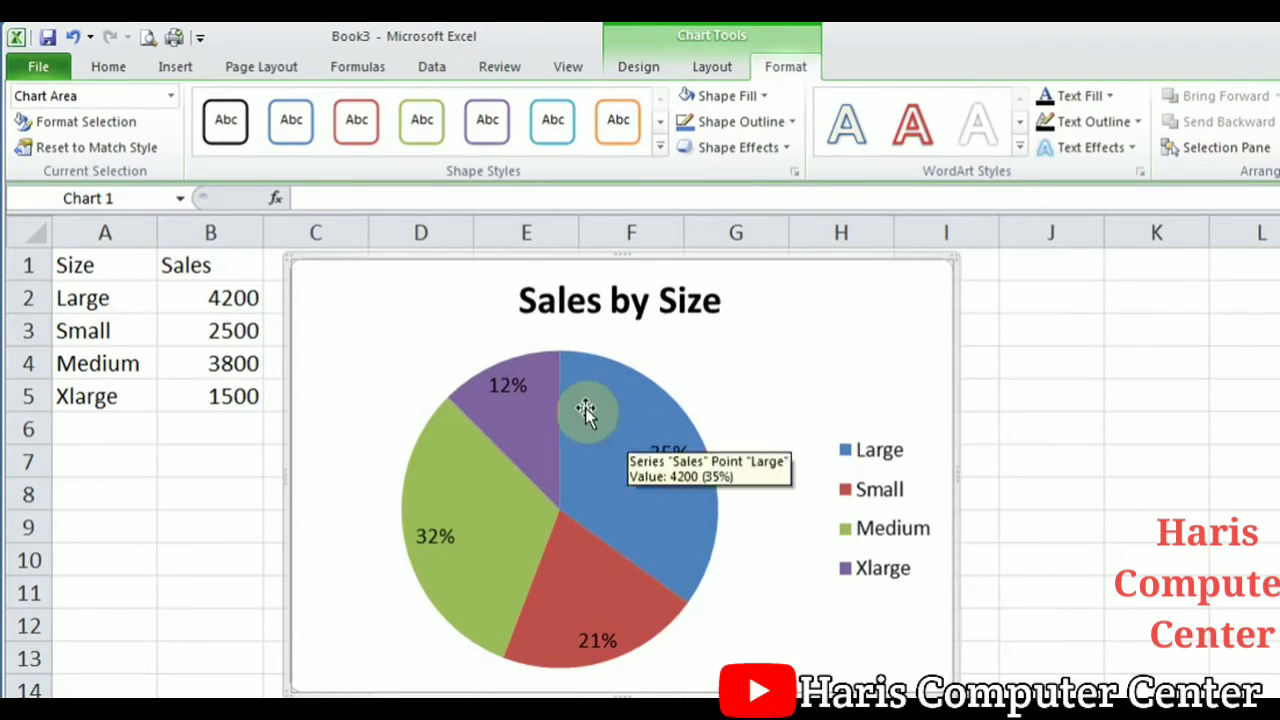
pyautogui.moveTo(619, 443)
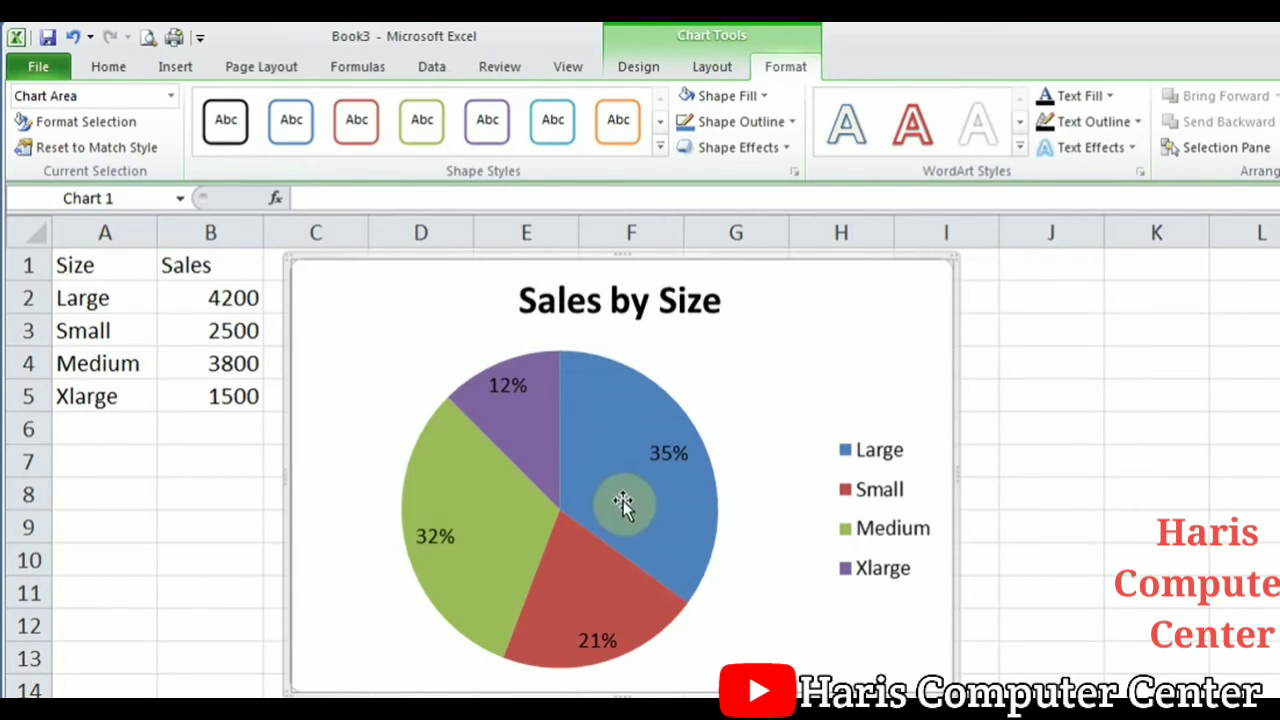
pyautogui.click(635, 422)
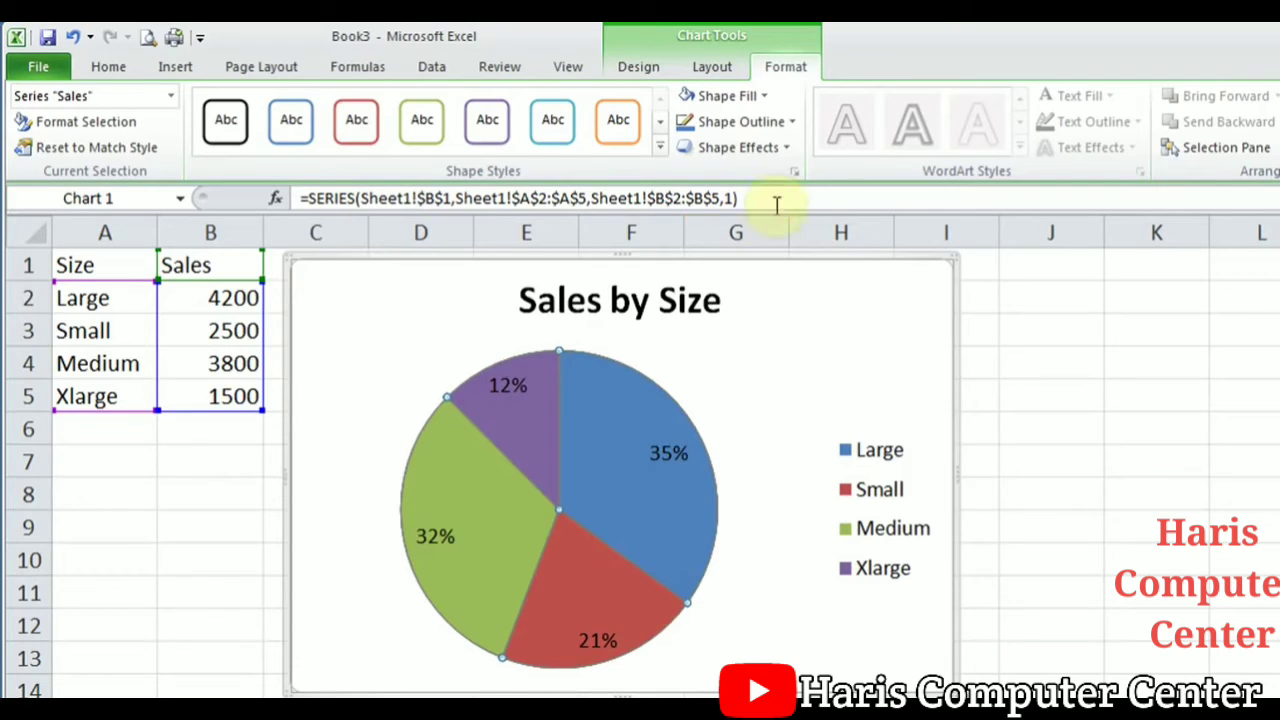
pyautogui.click(753, 95)
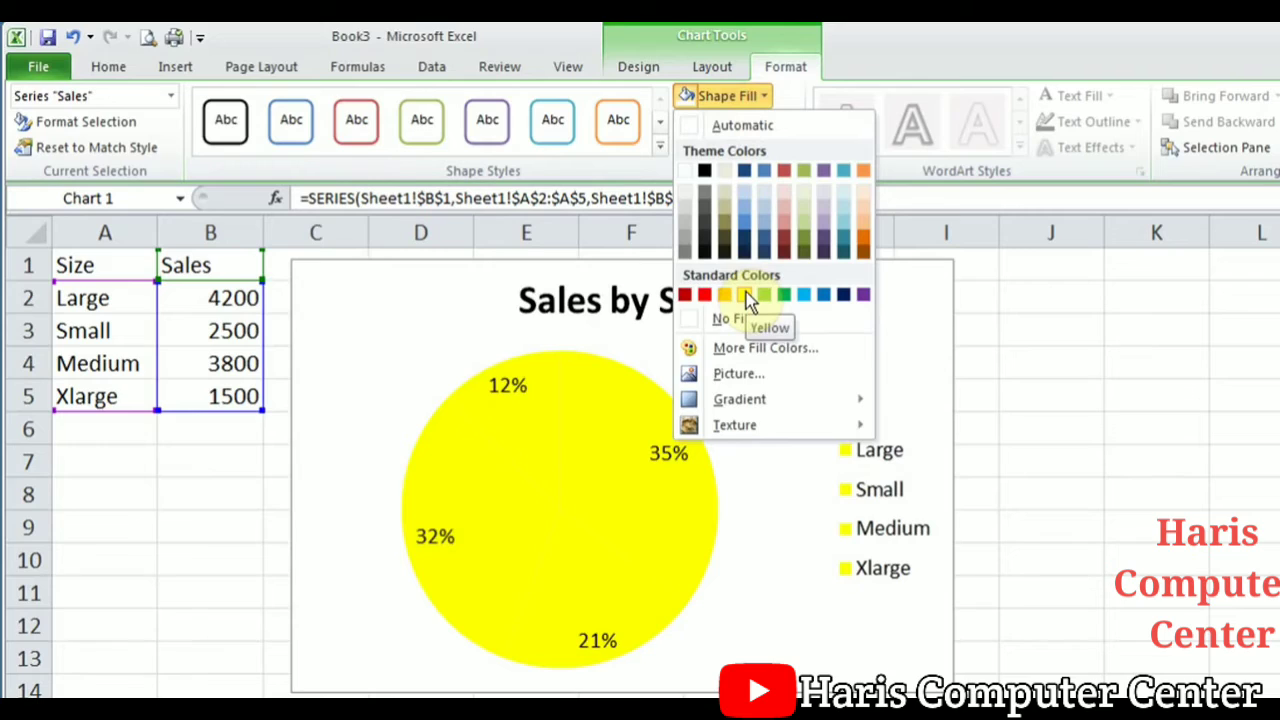
pyautogui.click(651, 365)
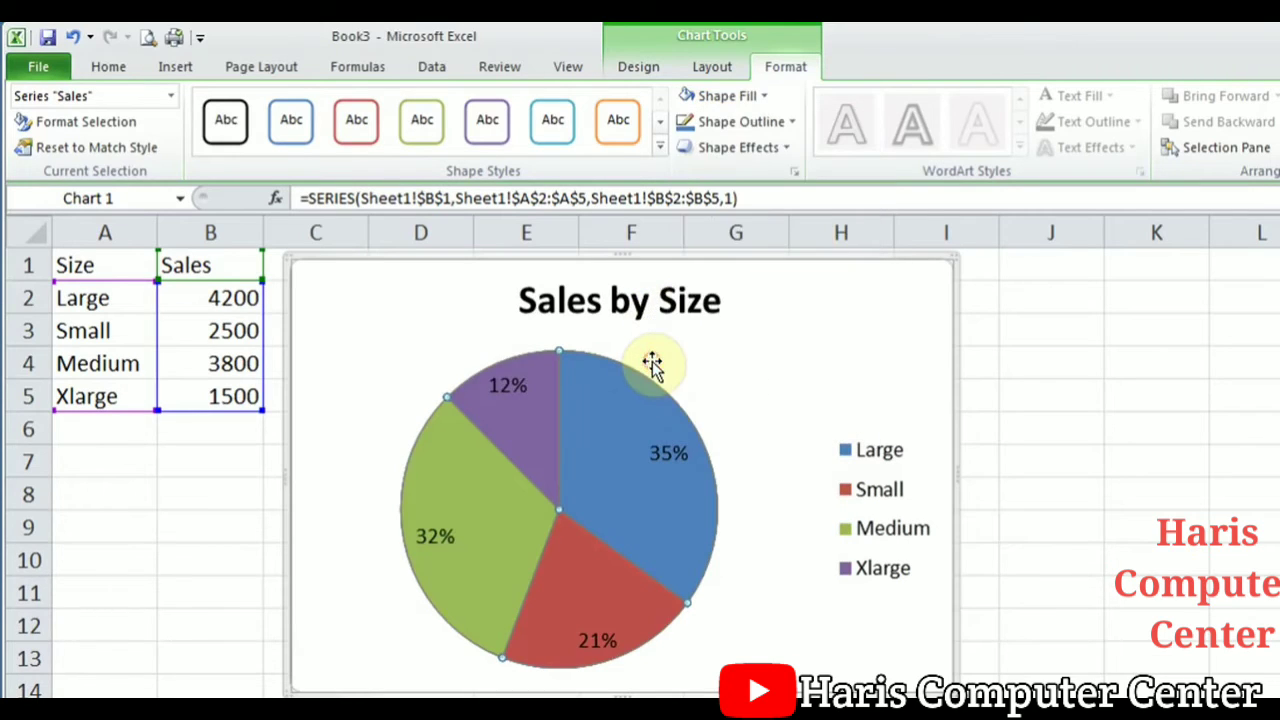
# Step: Fill only the Large slice of the pie with the blue water-droplets texture
pyautogui.click(619, 453)
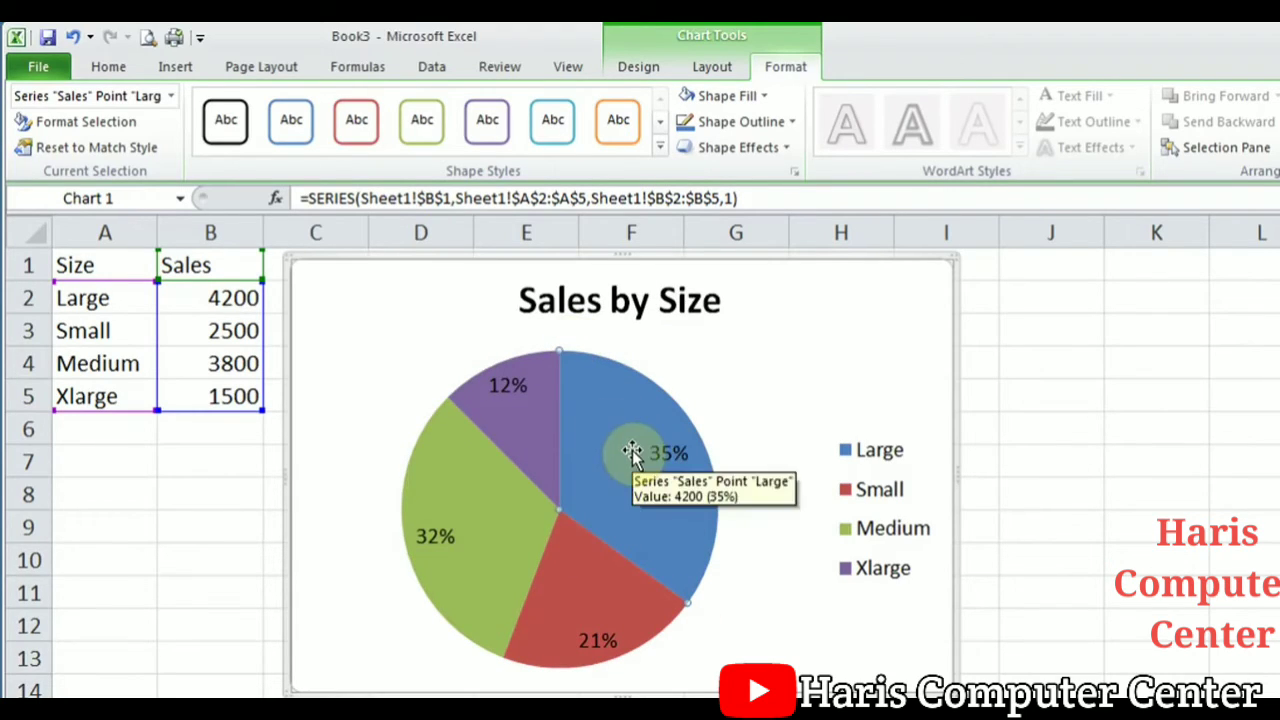
pyautogui.click(760, 96)
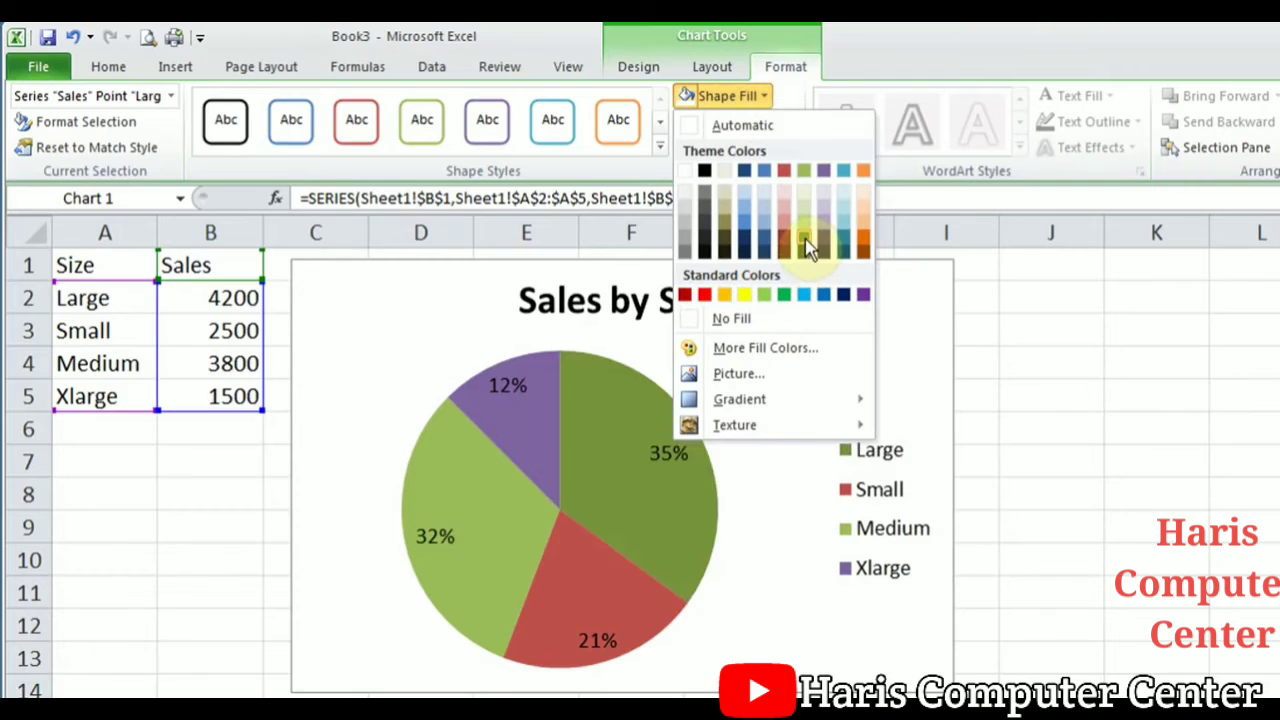
pyautogui.moveTo(743, 425)
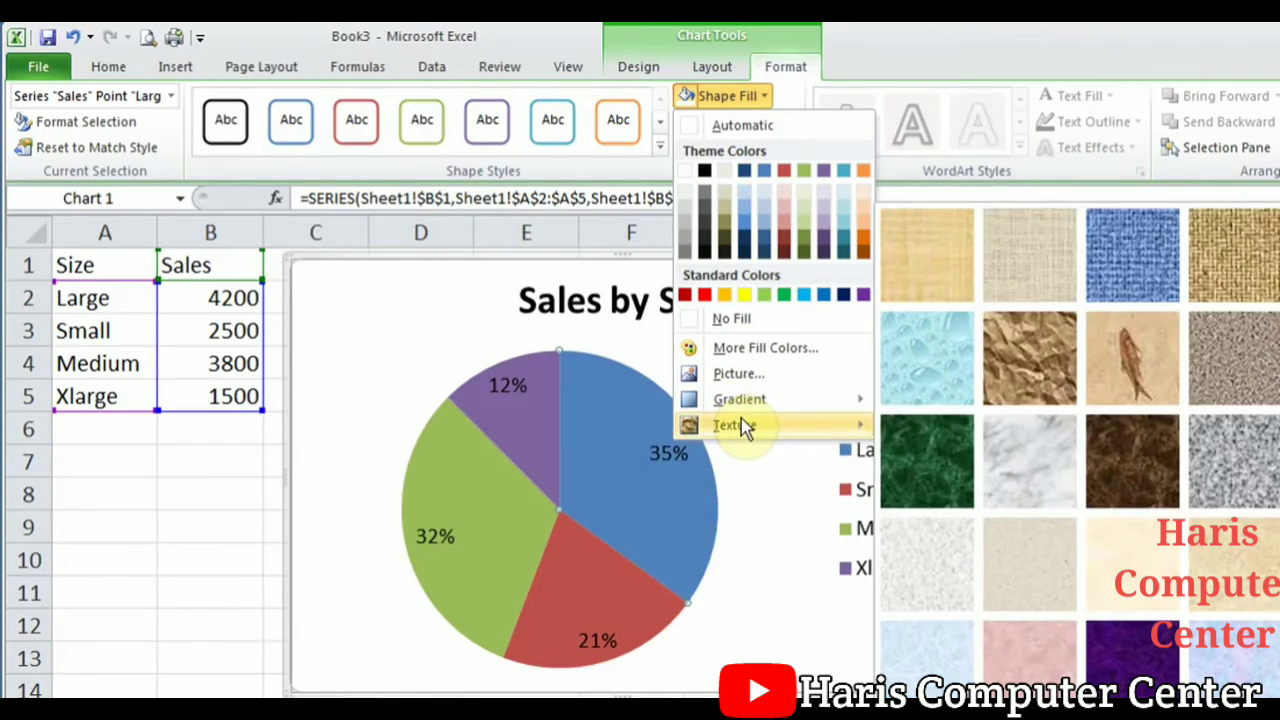
pyautogui.click(928, 365)
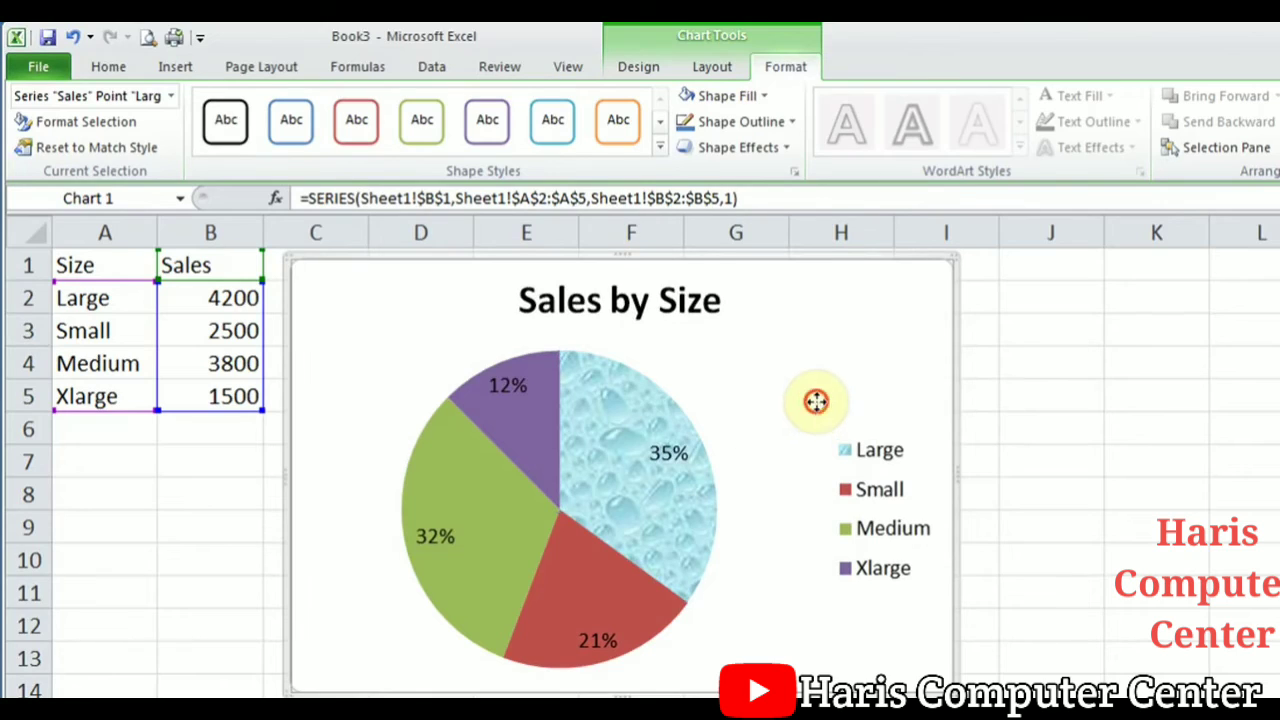
pyautogui.click(817, 406)
# Step: Fill only the Medium slice of the pie with a light brown wood-grain texture
pyautogui.click(467, 514)
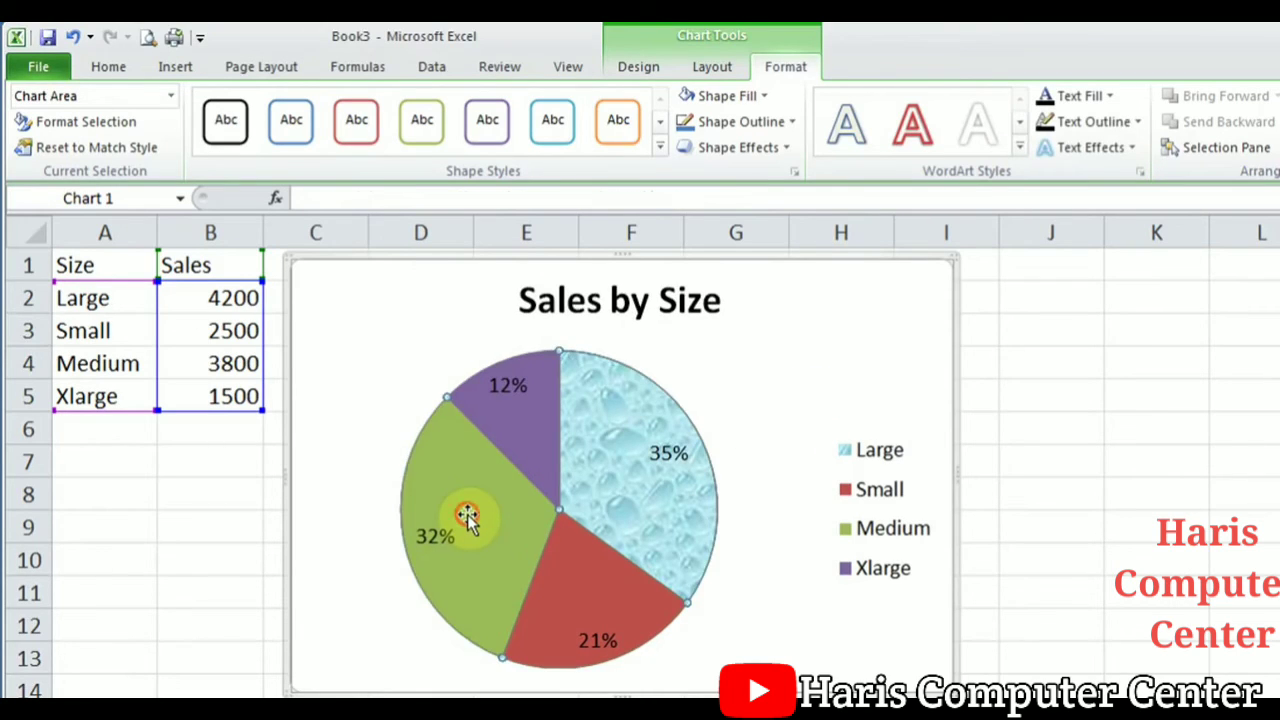
pyautogui.click(467, 514)
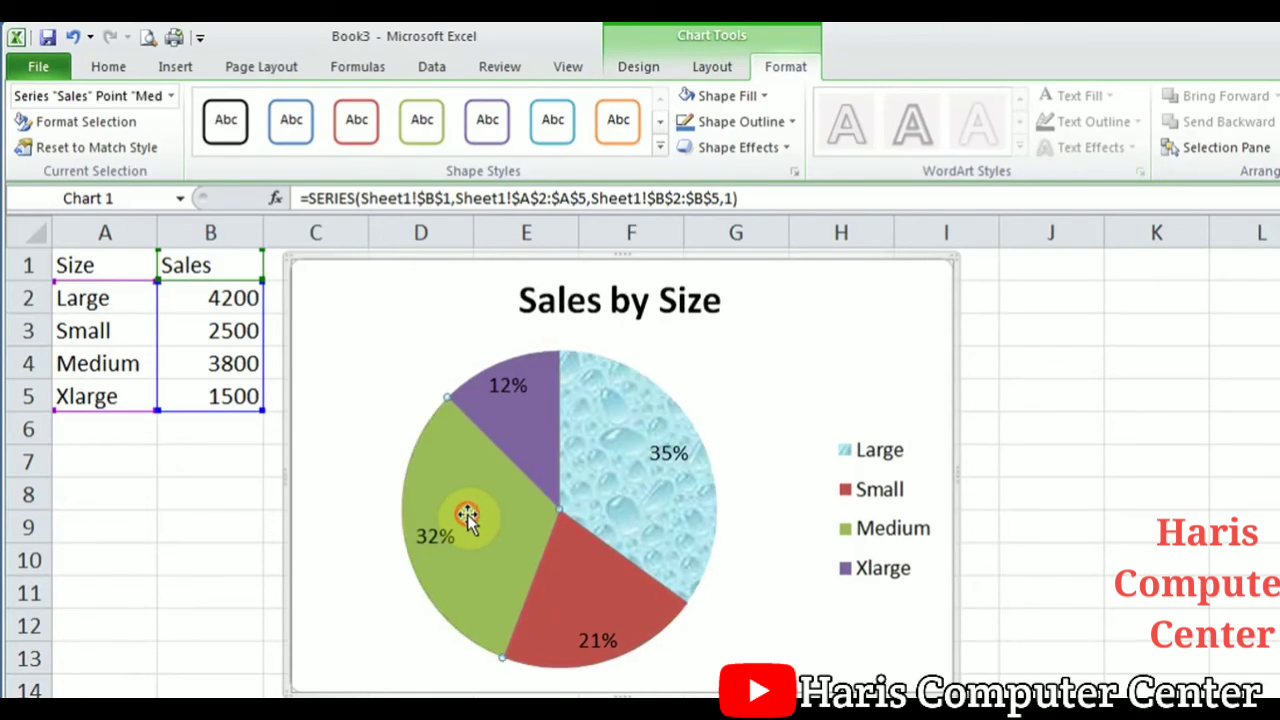
pyautogui.click(750, 95)
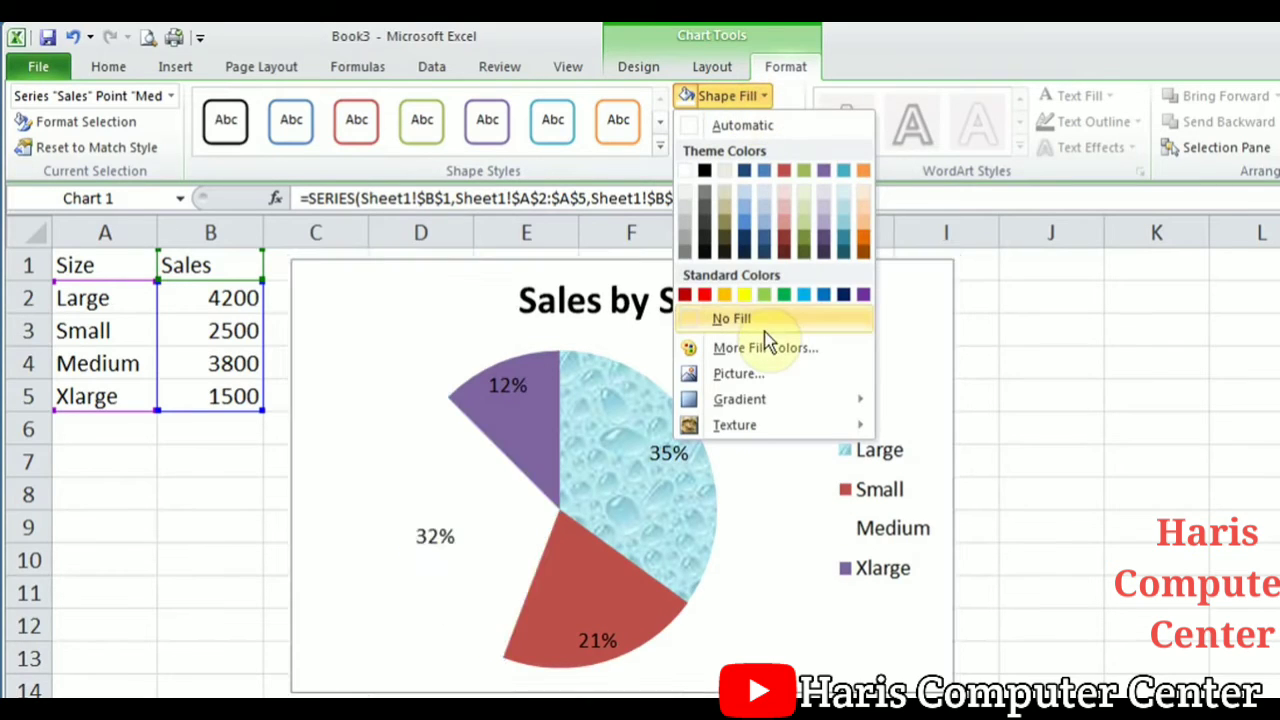
pyautogui.moveTo(778, 428)
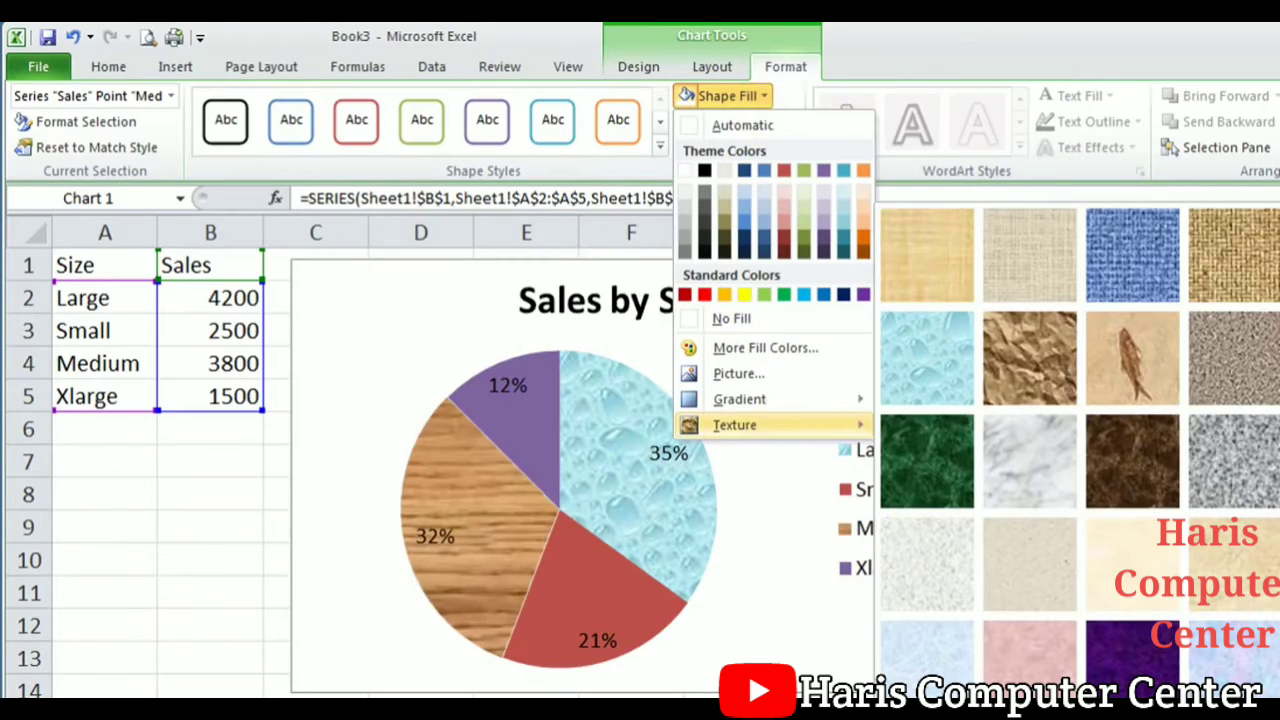
pyautogui.click(1135, 716)
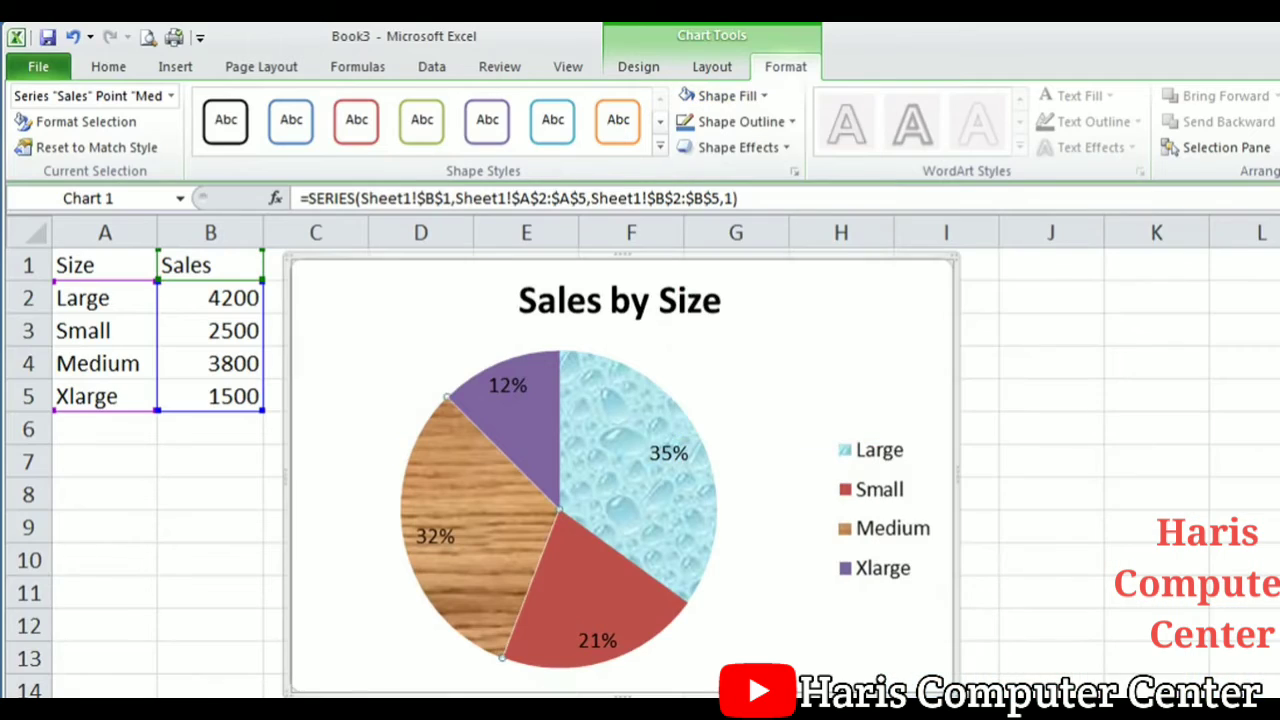
pyautogui.click(795, 353)
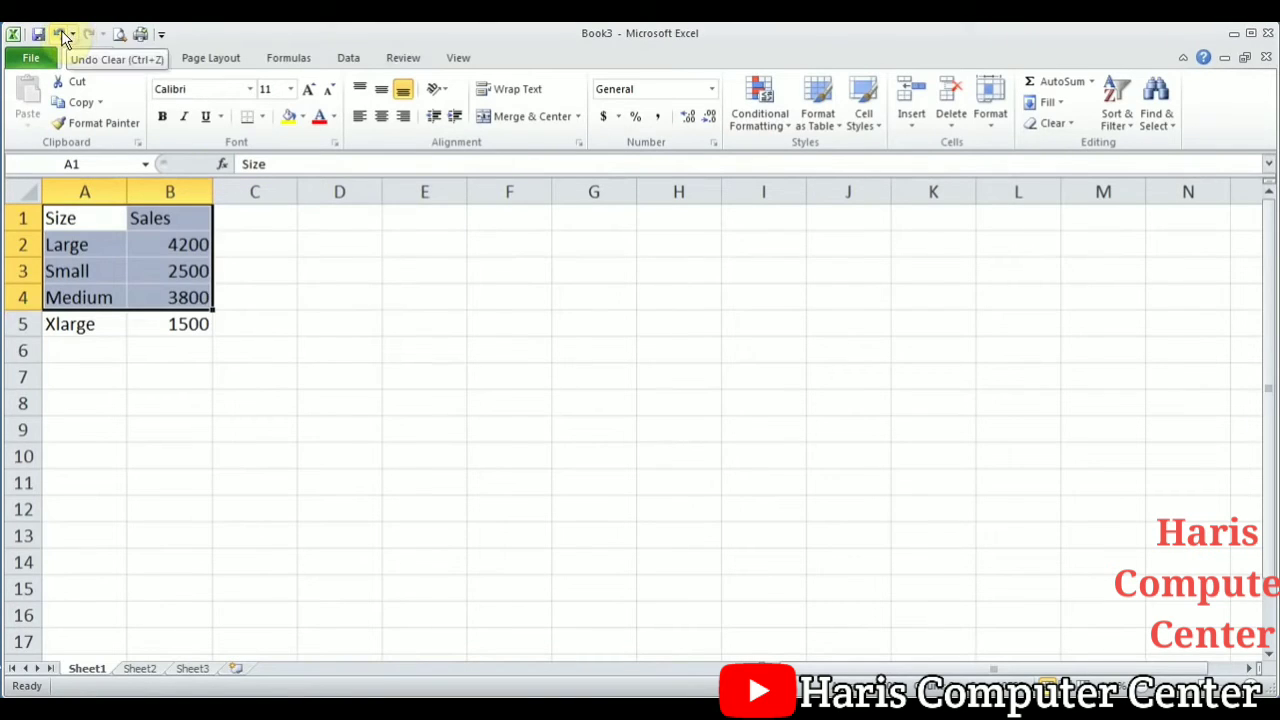
# Step: On Sheet2, insert a 2-D clustered column chart from the regional sales data in A1:D5
pyautogui.click(254, 375)
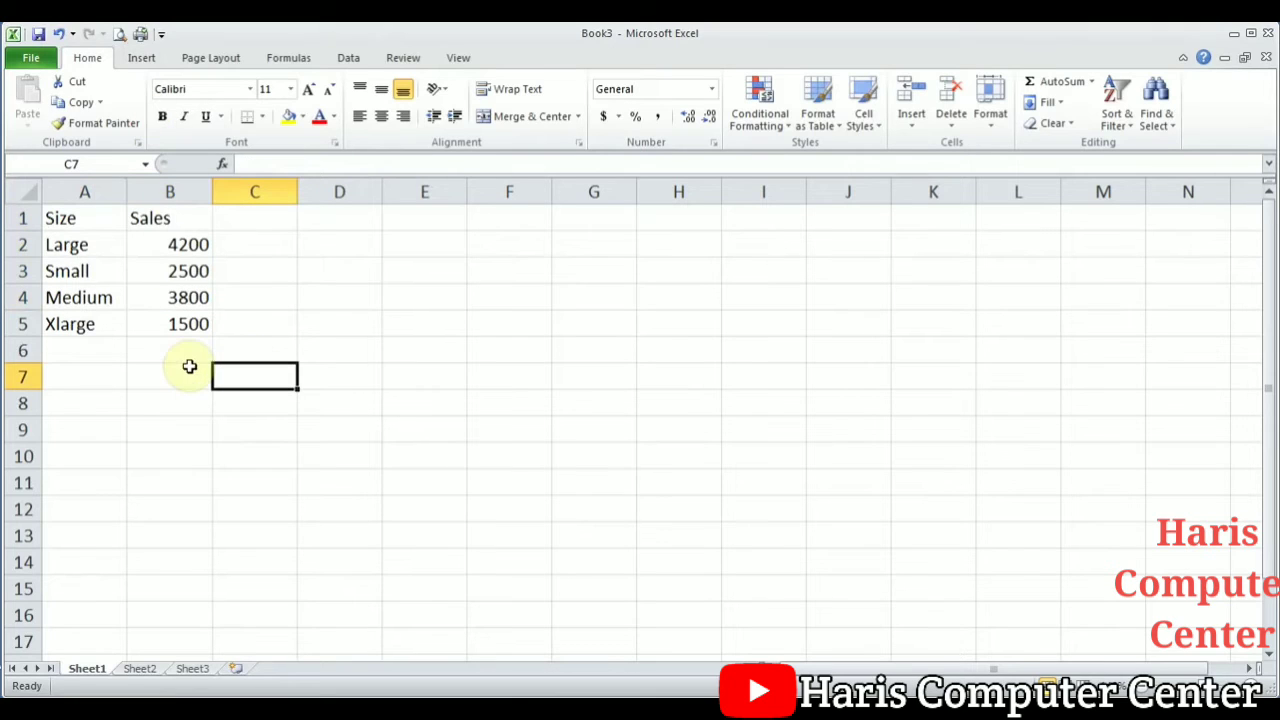
pyautogui.click(142, 670)
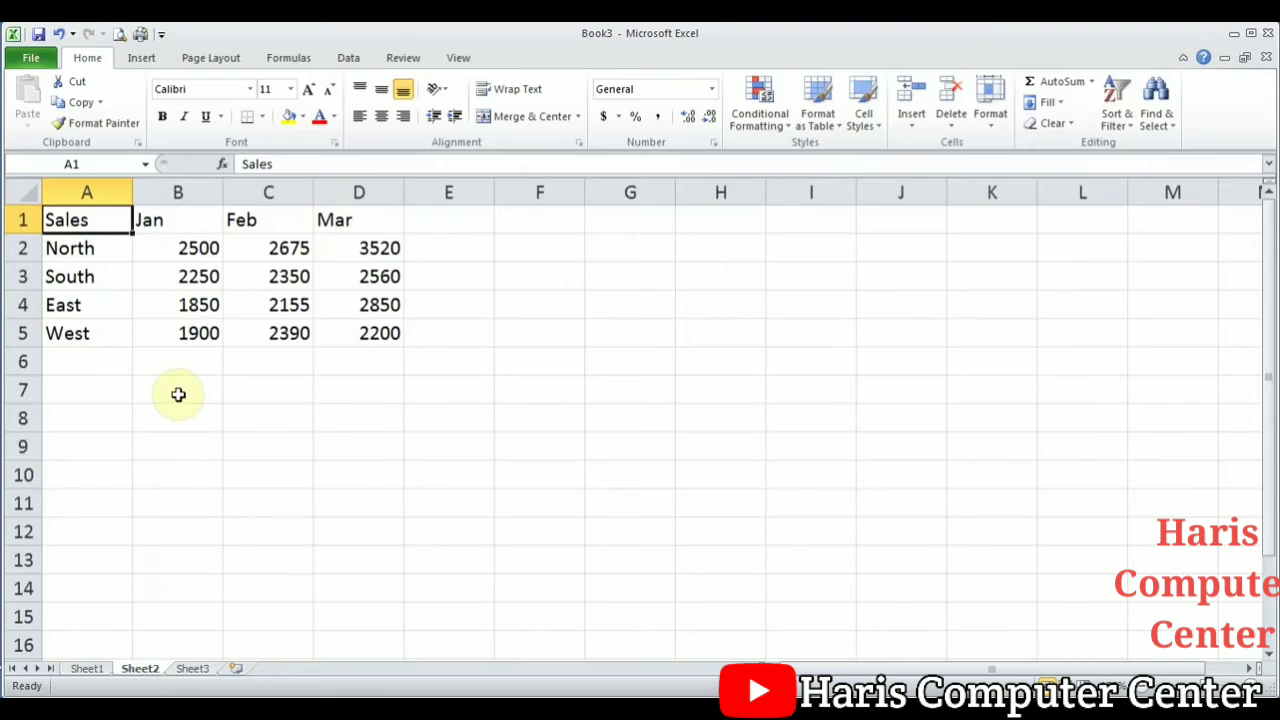
pyautogui.moveTo(93, 220); pyautogui.dragTo(183, 338)
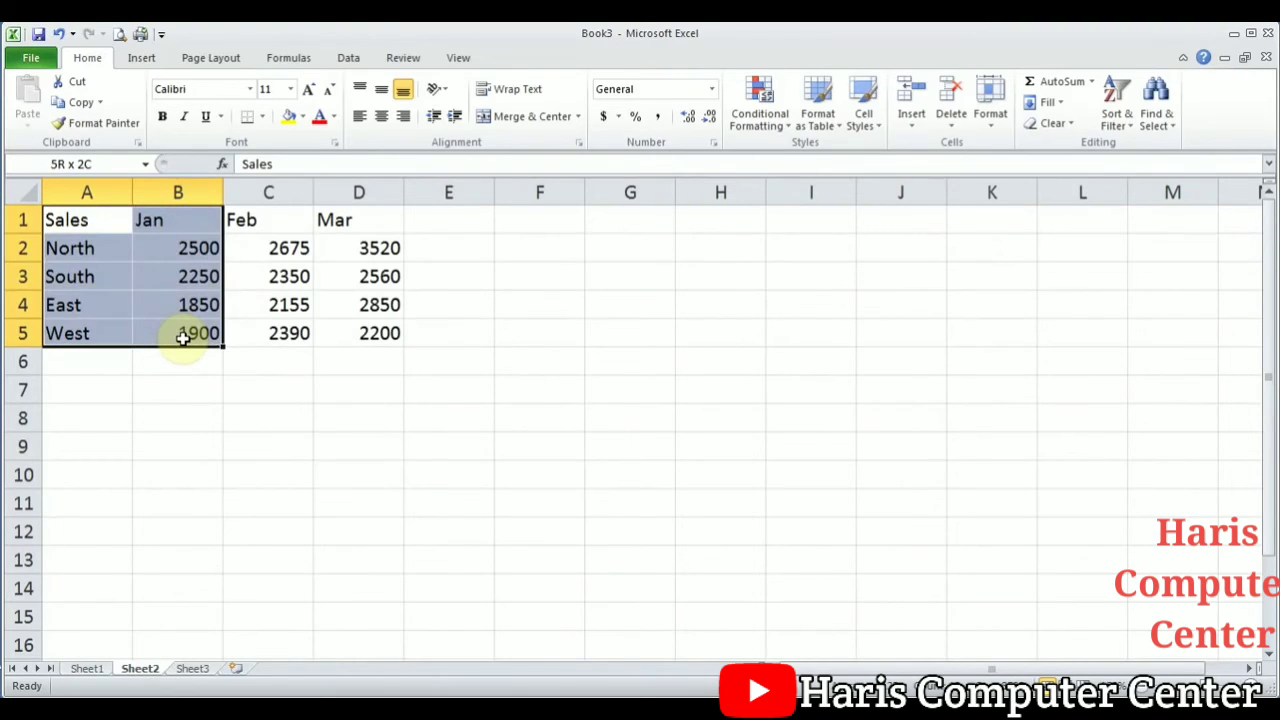
pyautogui.moveTo(85, 214); pyautogui.dragTo(354, 331)
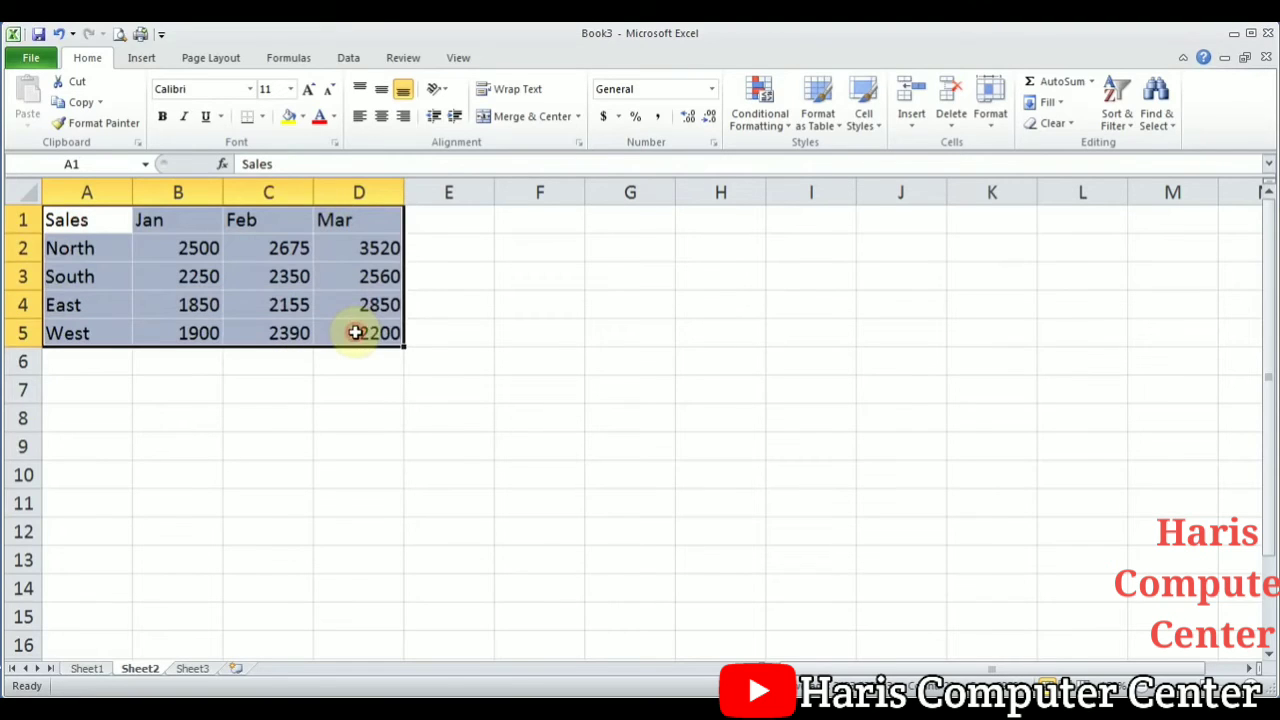
pyautogui.click(143, 60)
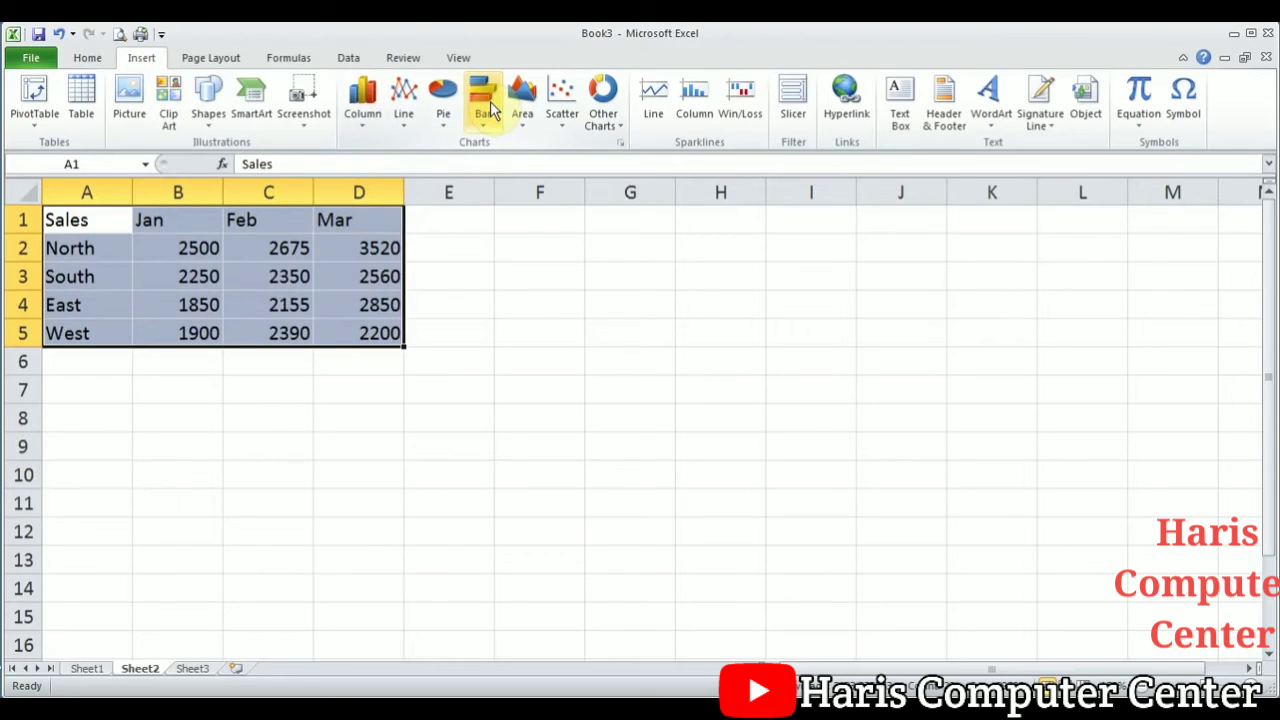
pyautogui.click(368, 114)
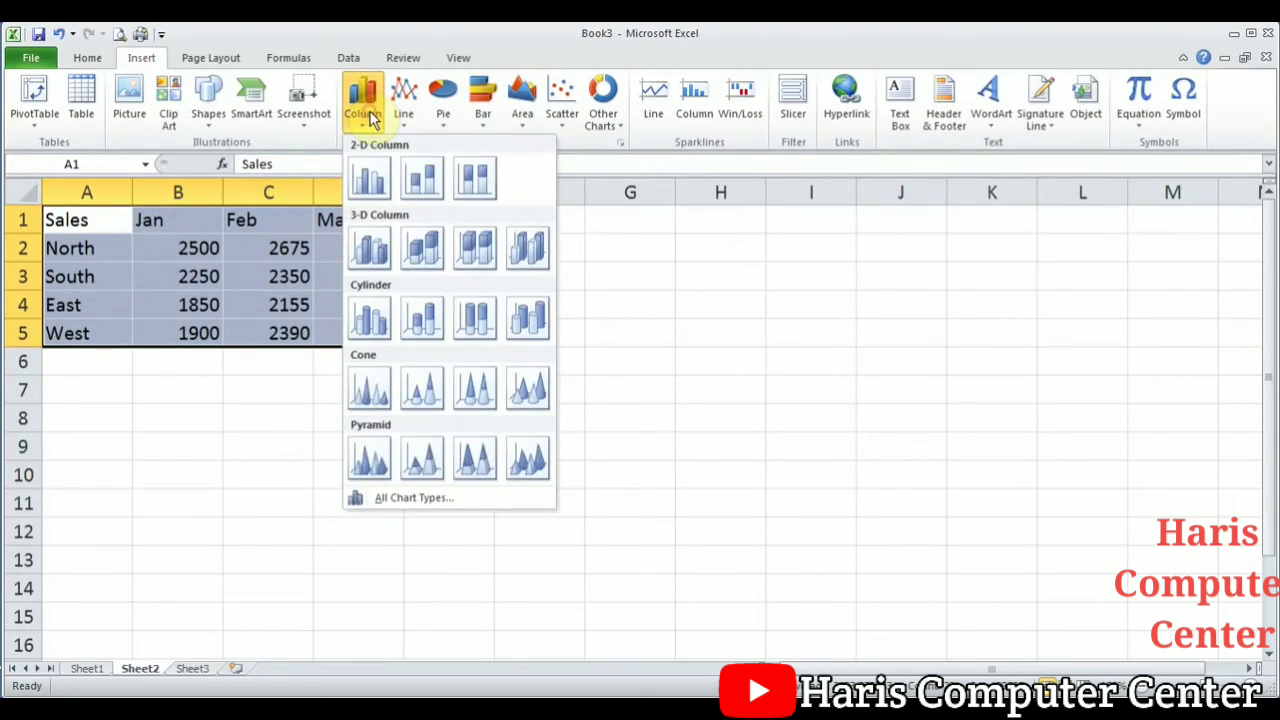
pyautogui.click(369, 180)
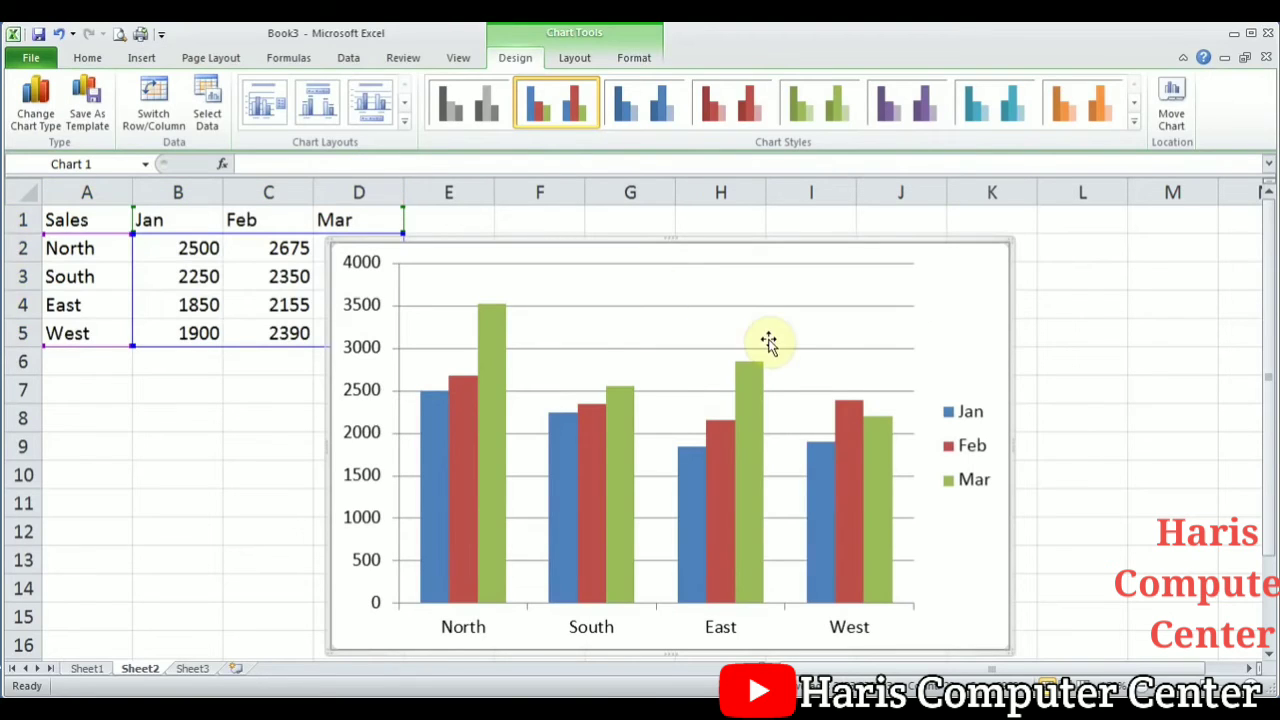
# Step: Move the column chart beside the data table at column E and shrink it to about E1:J12
pyautogui.moveTo(948, 321); pyautogui.dragTo(1029, 286)
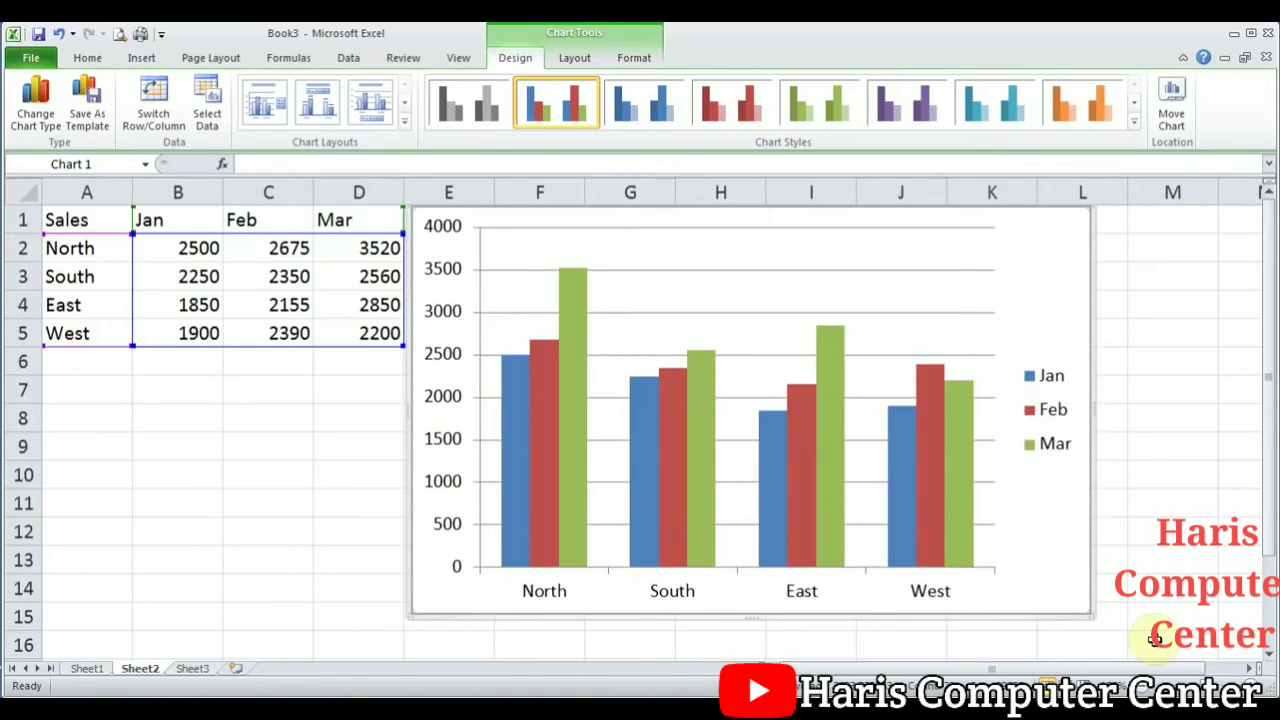
pyautogui.moveTo(1089, 614); pyautogui.dragTo(970, 531)
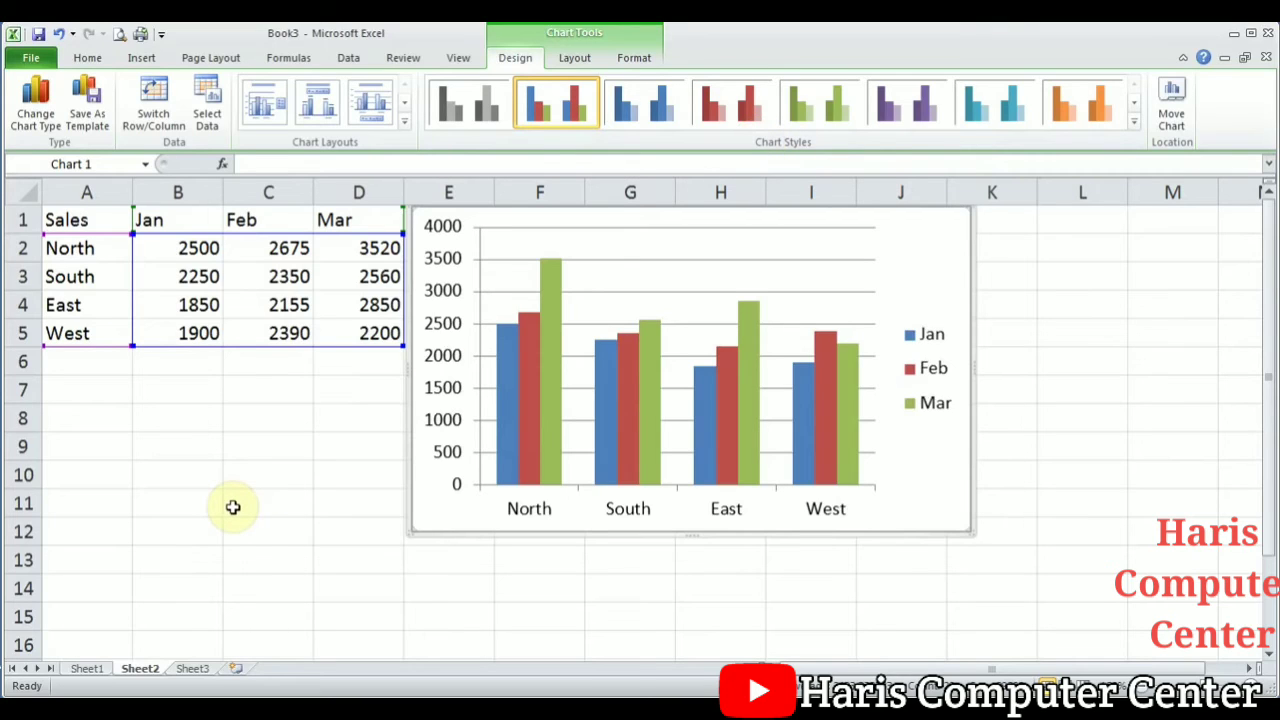
pyautogui.click(183, 474)
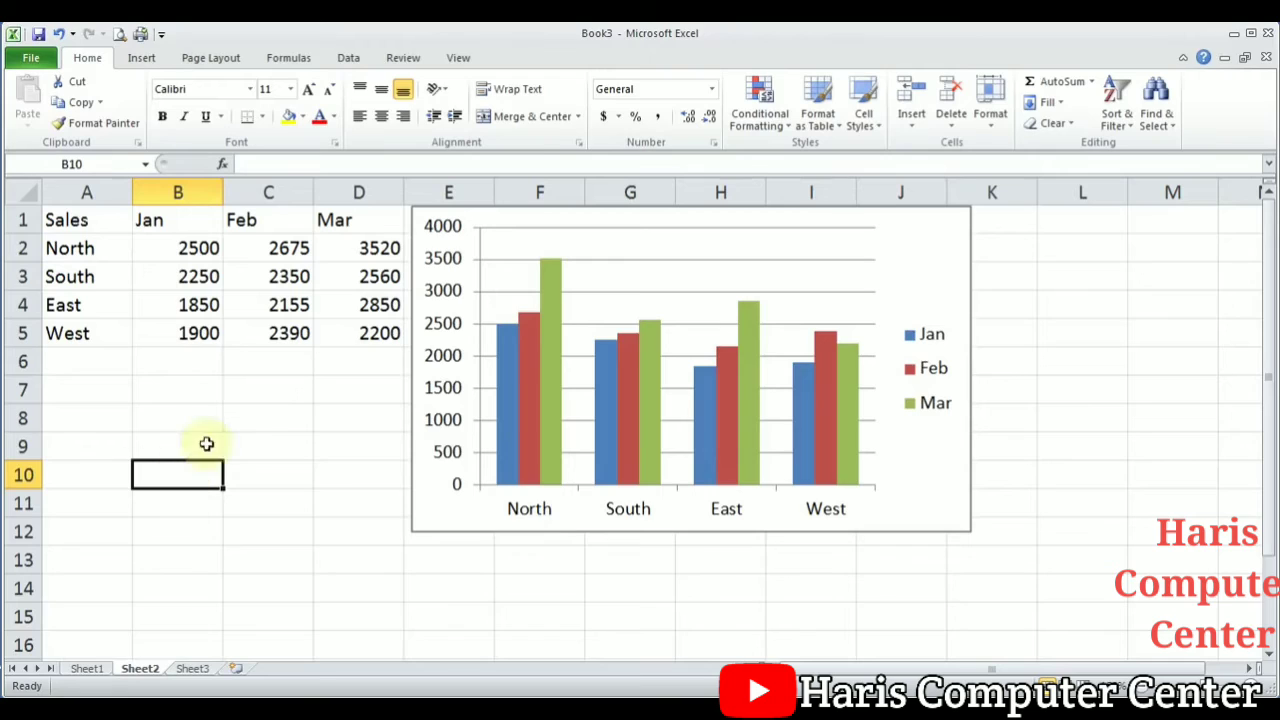
# Step: Try Layout 5 on the column chart, and finally apply Layout 1 with a chart title and side legend
pyautogui.click(910, 270)
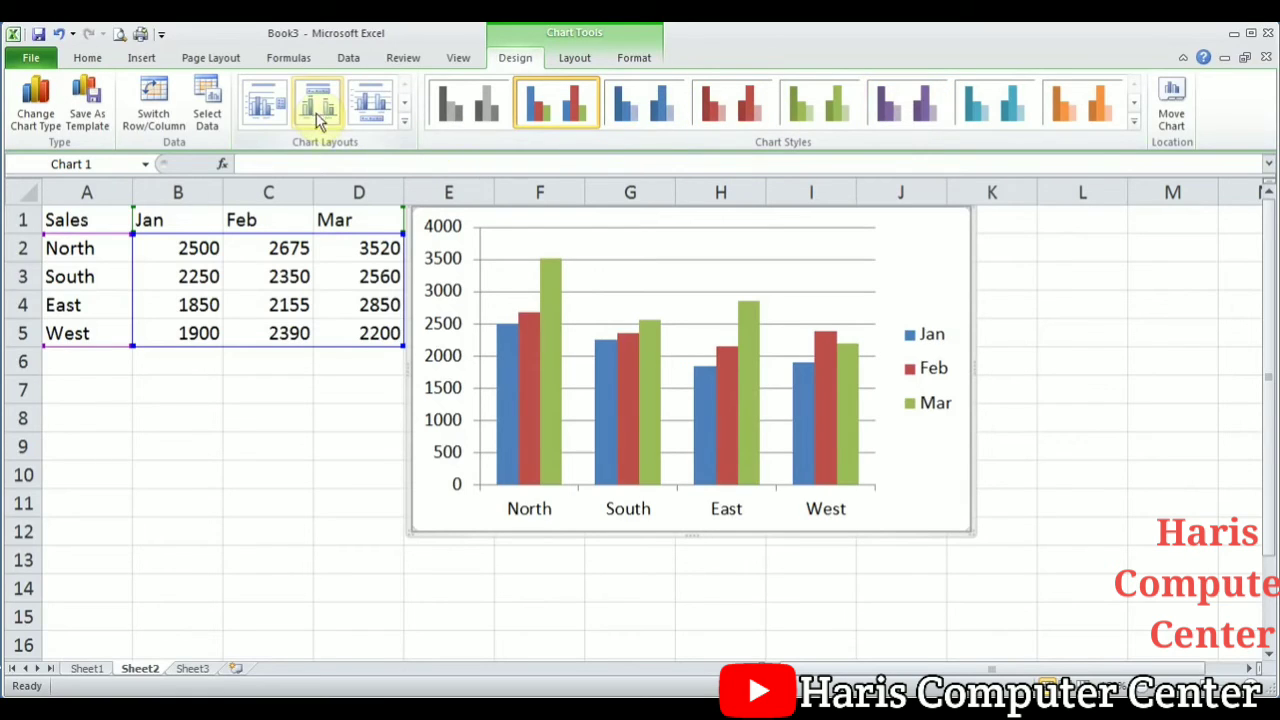
pyautogui.click(406, 124)
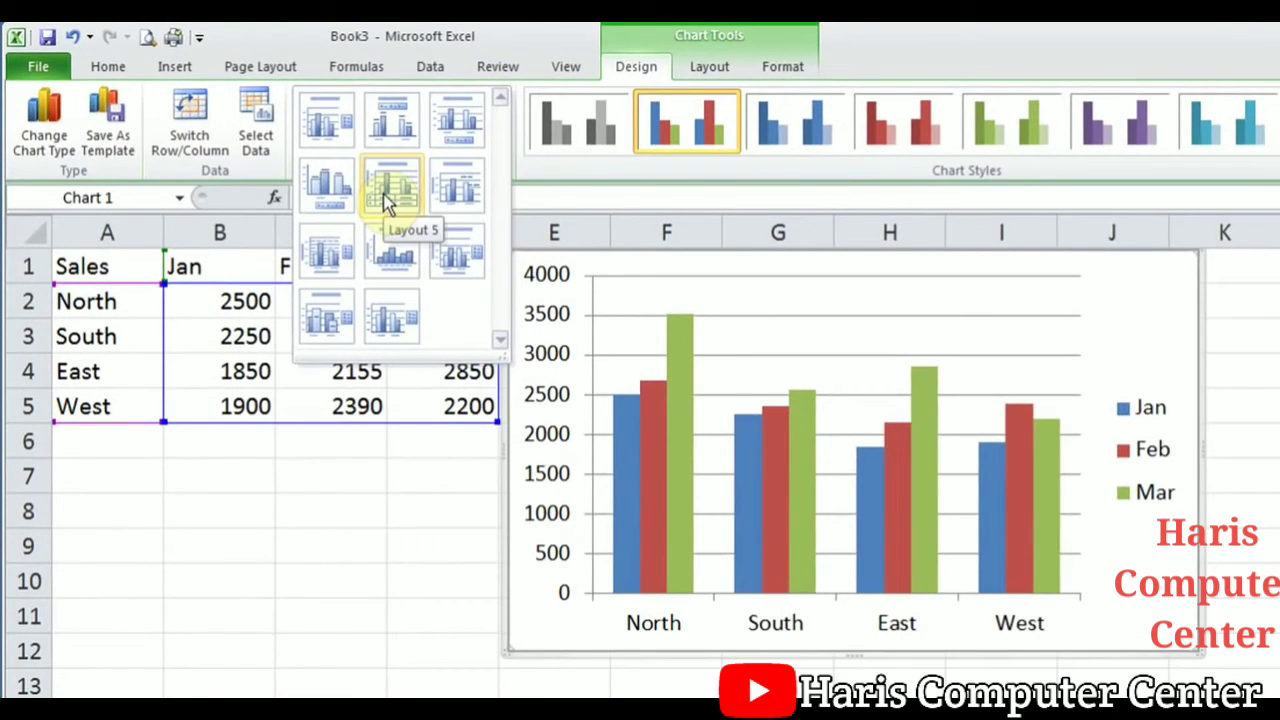
pyautogui.click(391, 190)
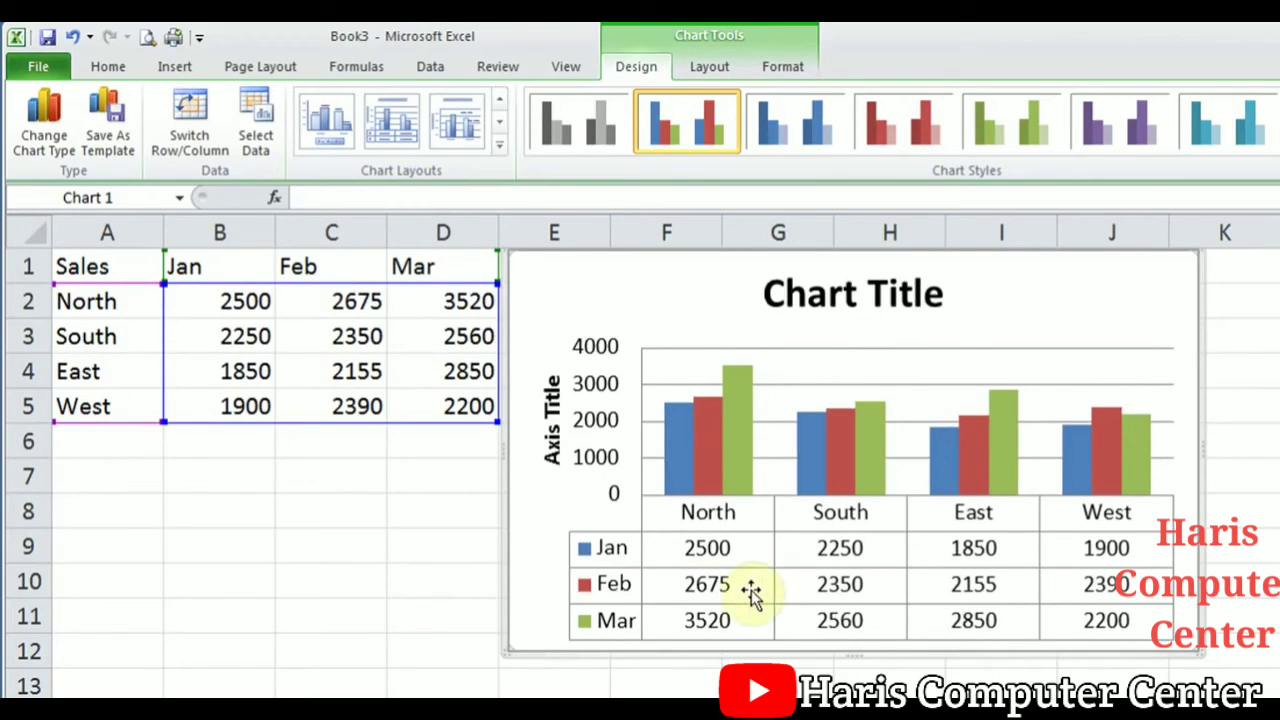
pyautogui.click(500, 148)
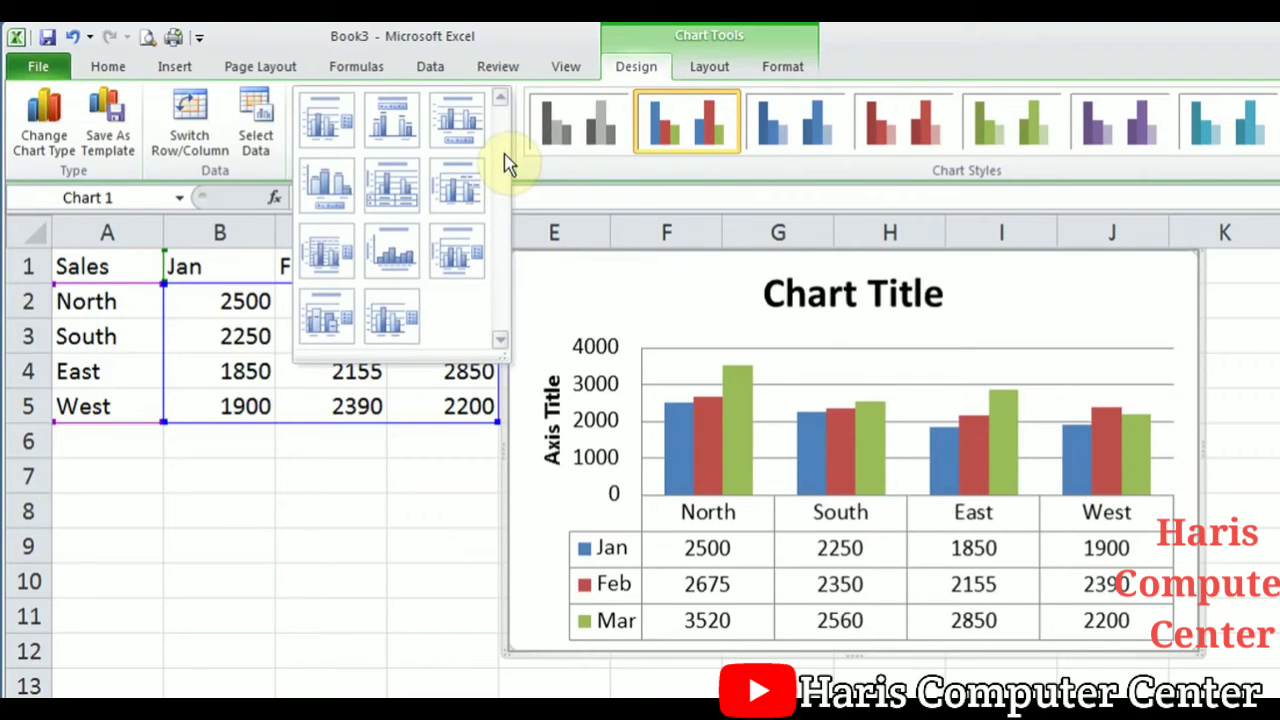
pyautogui.click(326, 124)
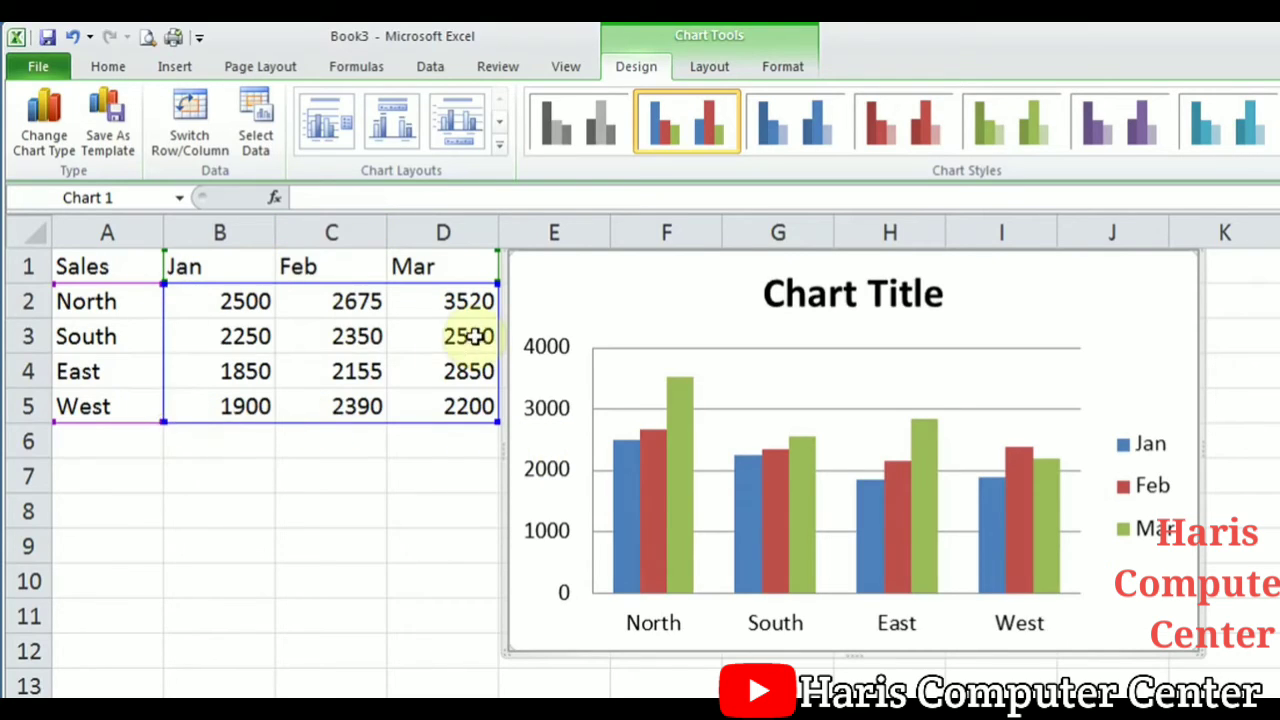
# Step: Limit the column chart's source data range to A1:C5 so it plots only Jan and Feb
pyautogui.click(258, 130)
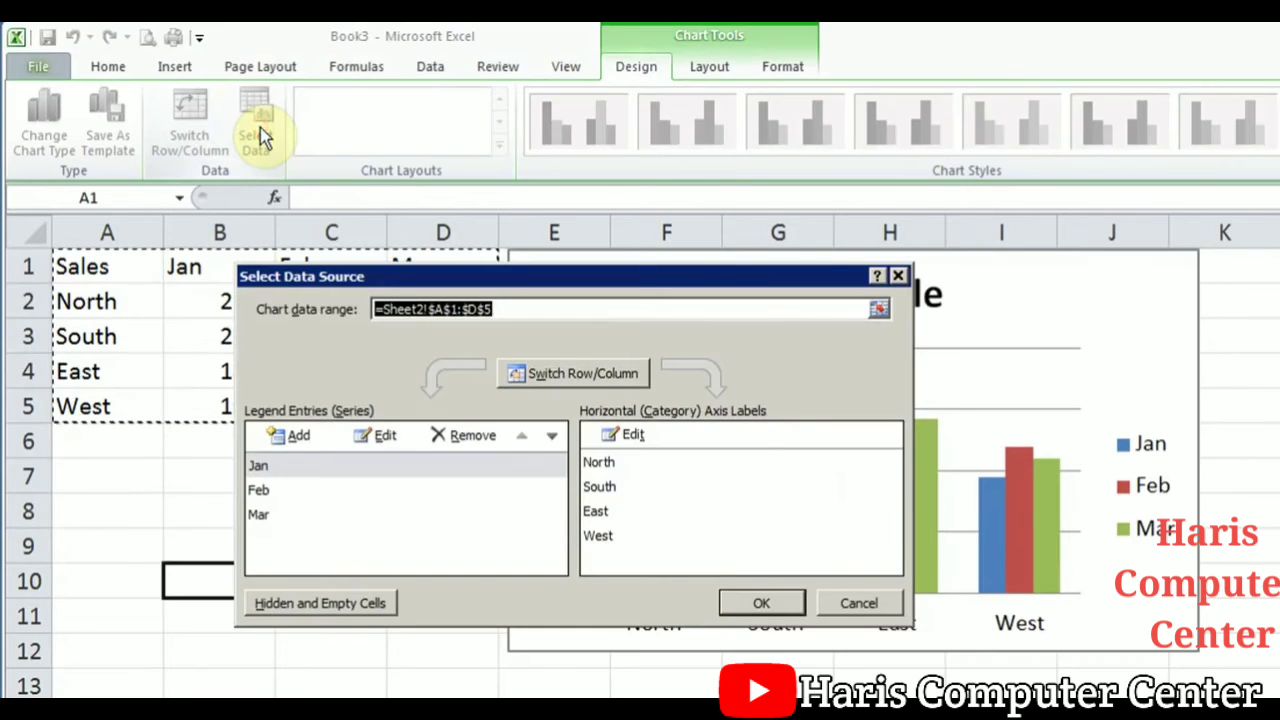
pyautogui.click(113, 268)
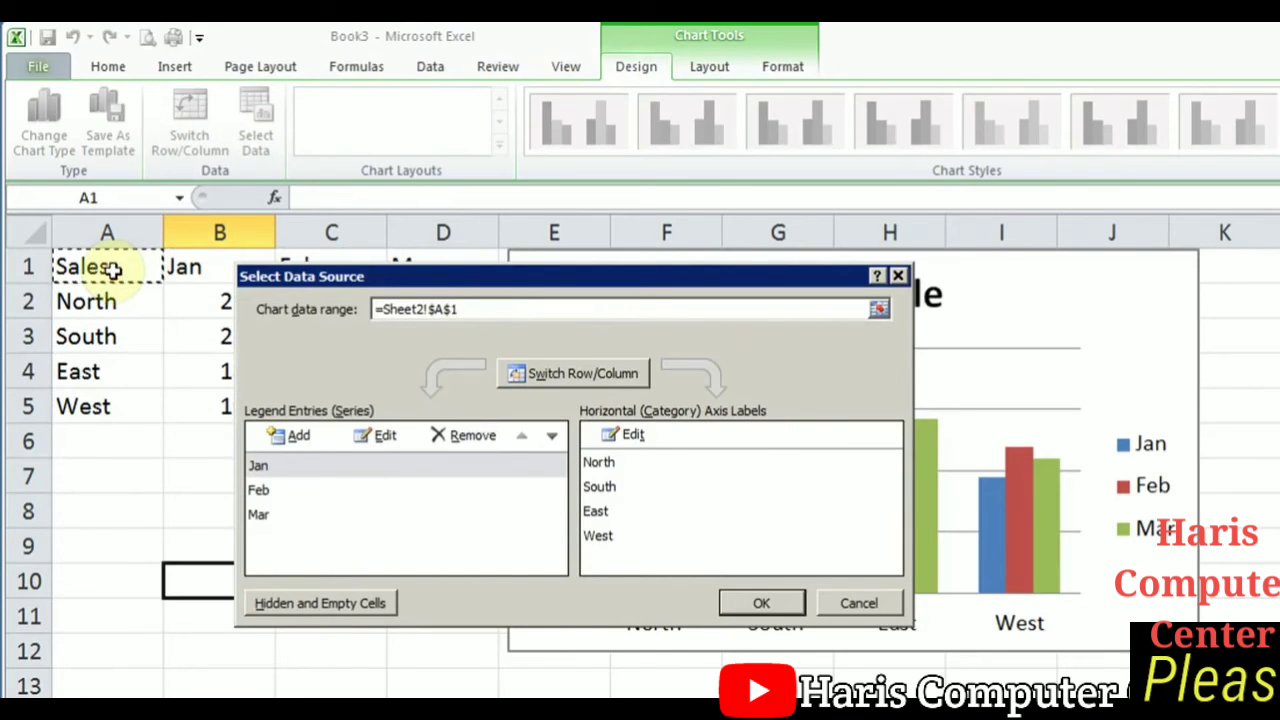
pyautogui.moveTo(113, 268); pyautogui.dragTo(333, 400)
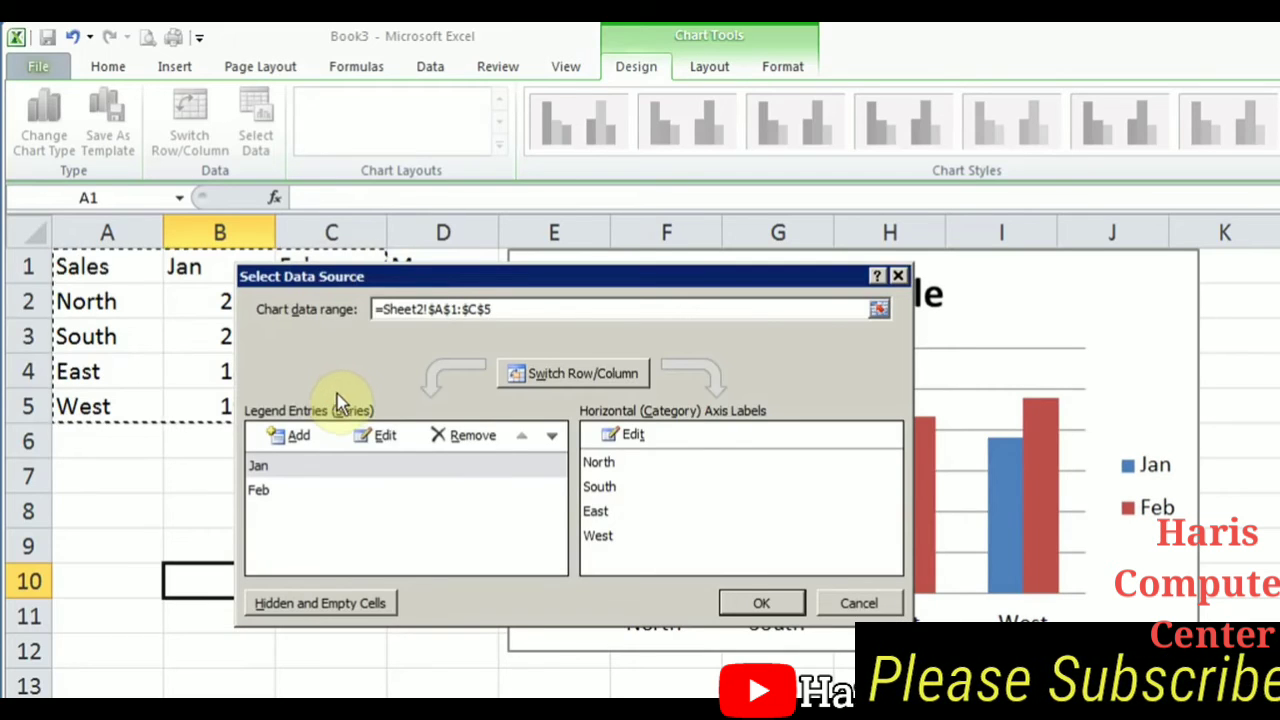
pyautogui.click(759, 605)
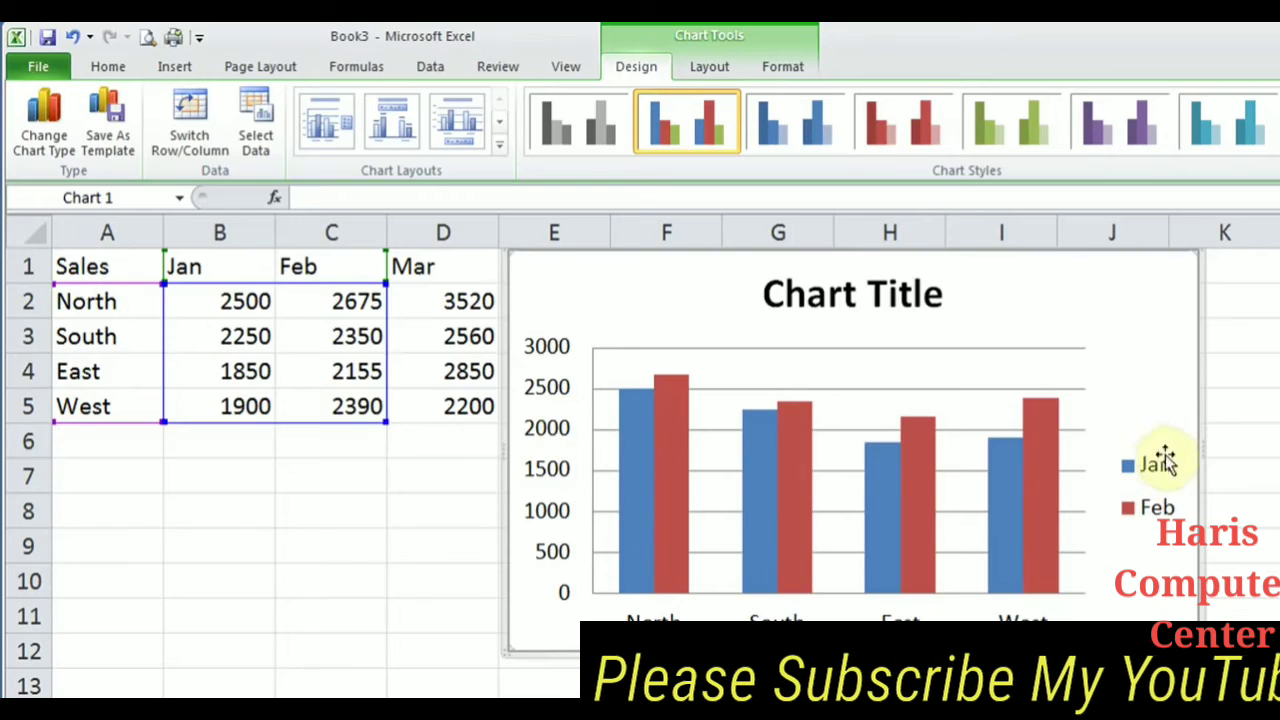
# Step: Extend the column chart's source data range to A1:D5 to include the Mar series
pyautogui.click(253, 120)
pyautogui.moveTo(85, 267); pyautogui.dragTo(444, 400)
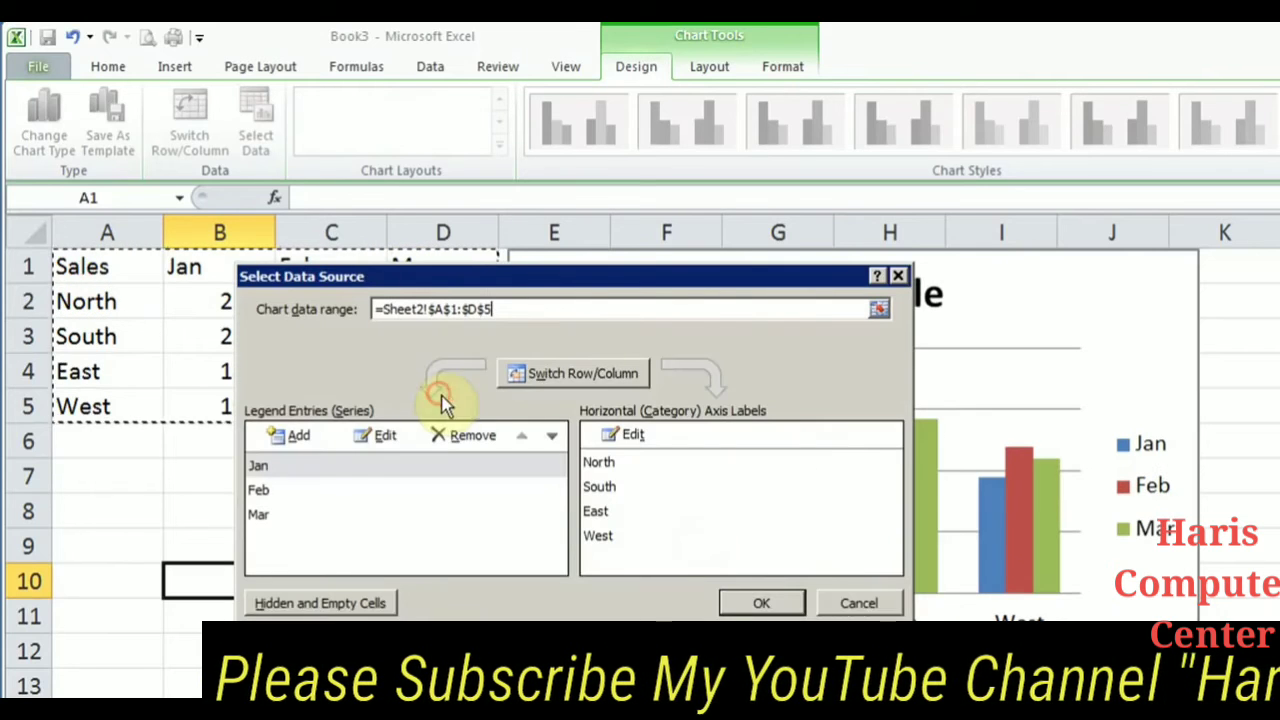
pyautogui.click(770, 605)
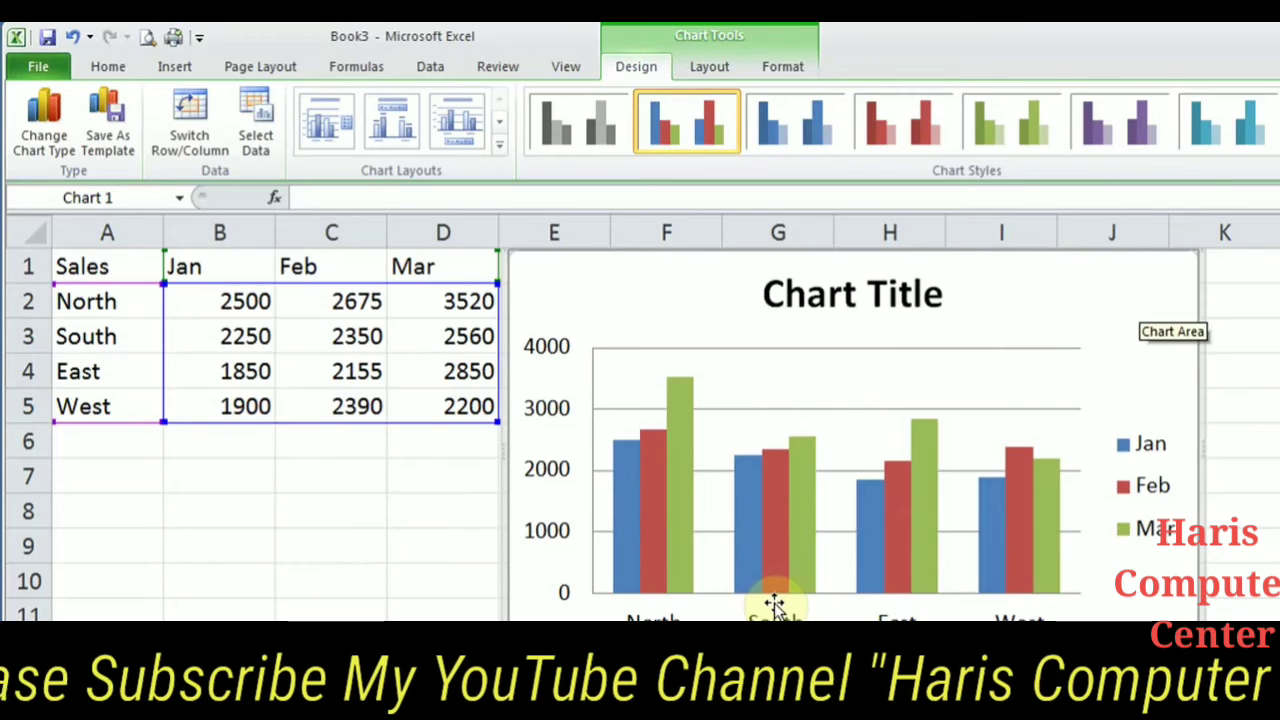
# Step: Change the column chart's type to Clustered Bar
pyautogui.click(58, 135)
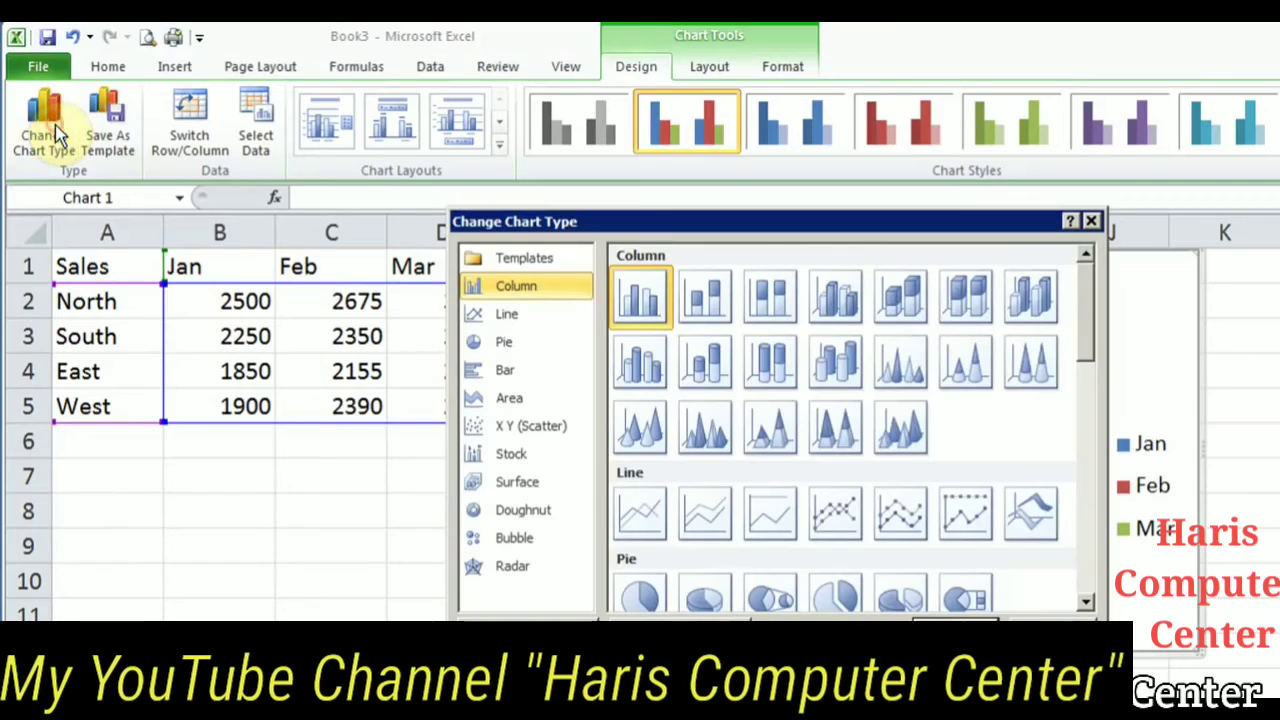
pyautogui.click(505, 373)
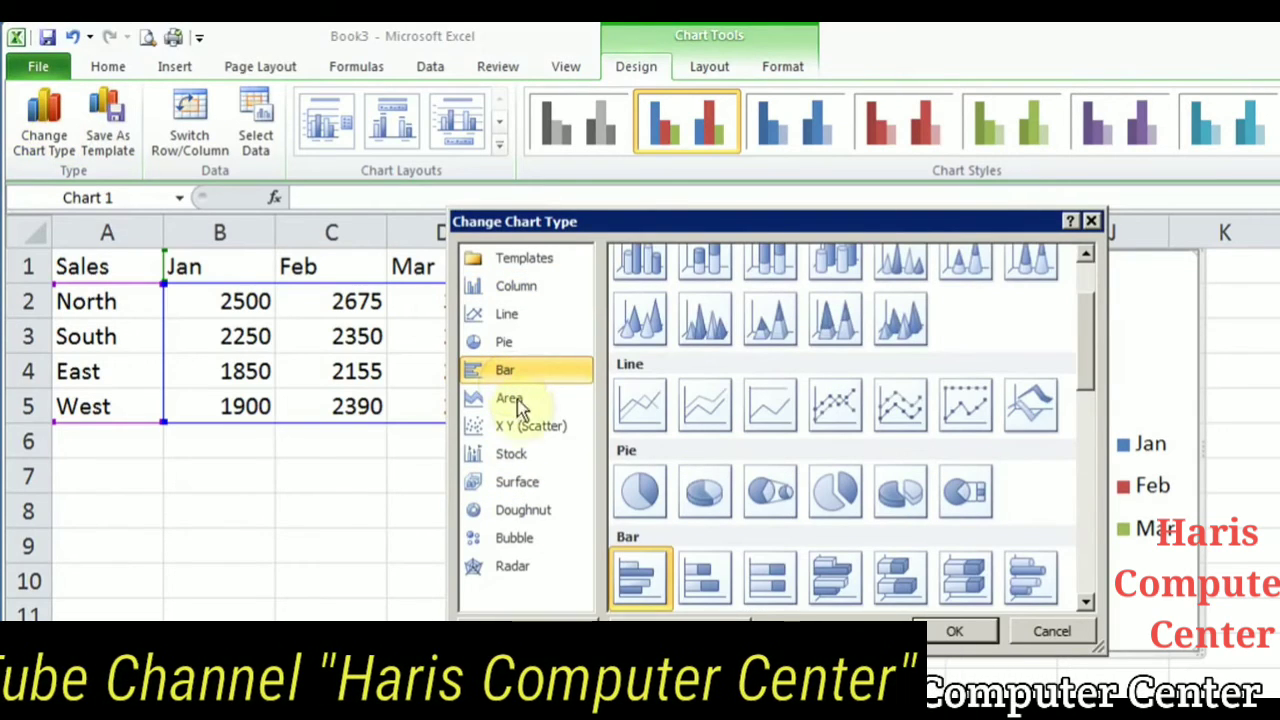
pyautogui.click(1086, 605)
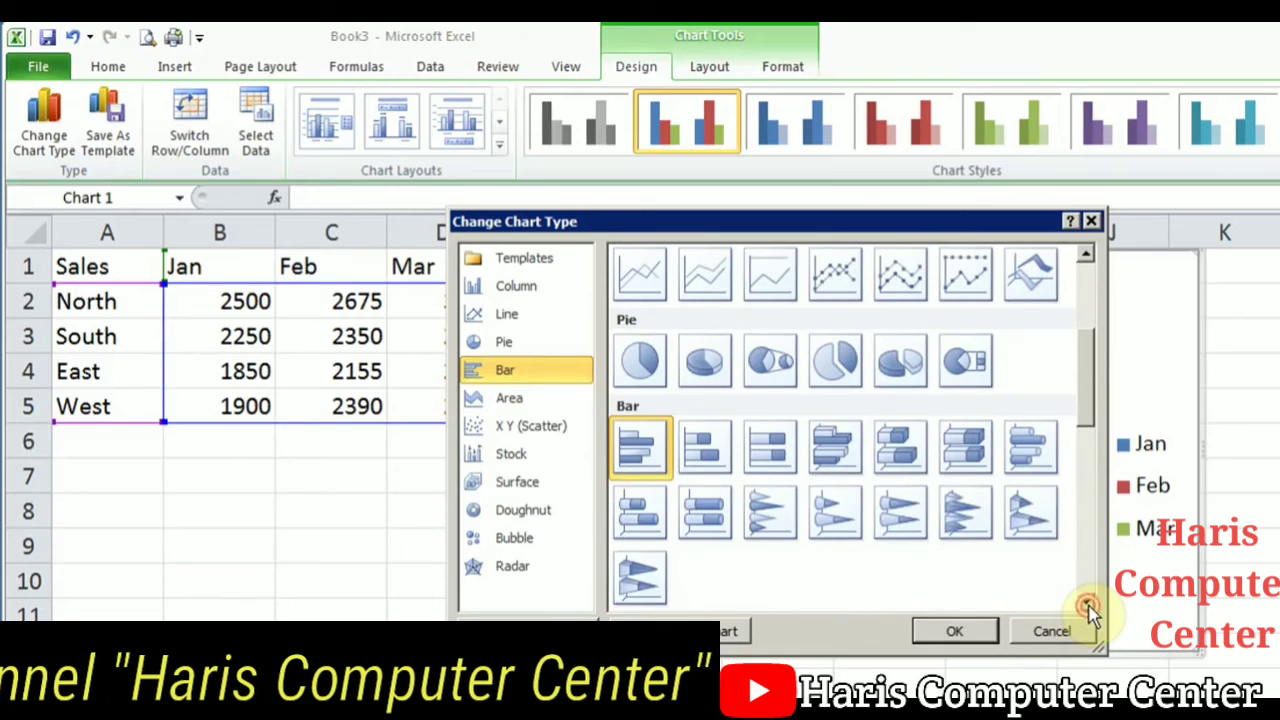
pyautogui.click(643, 450)
pyautogui.click(958, 634)
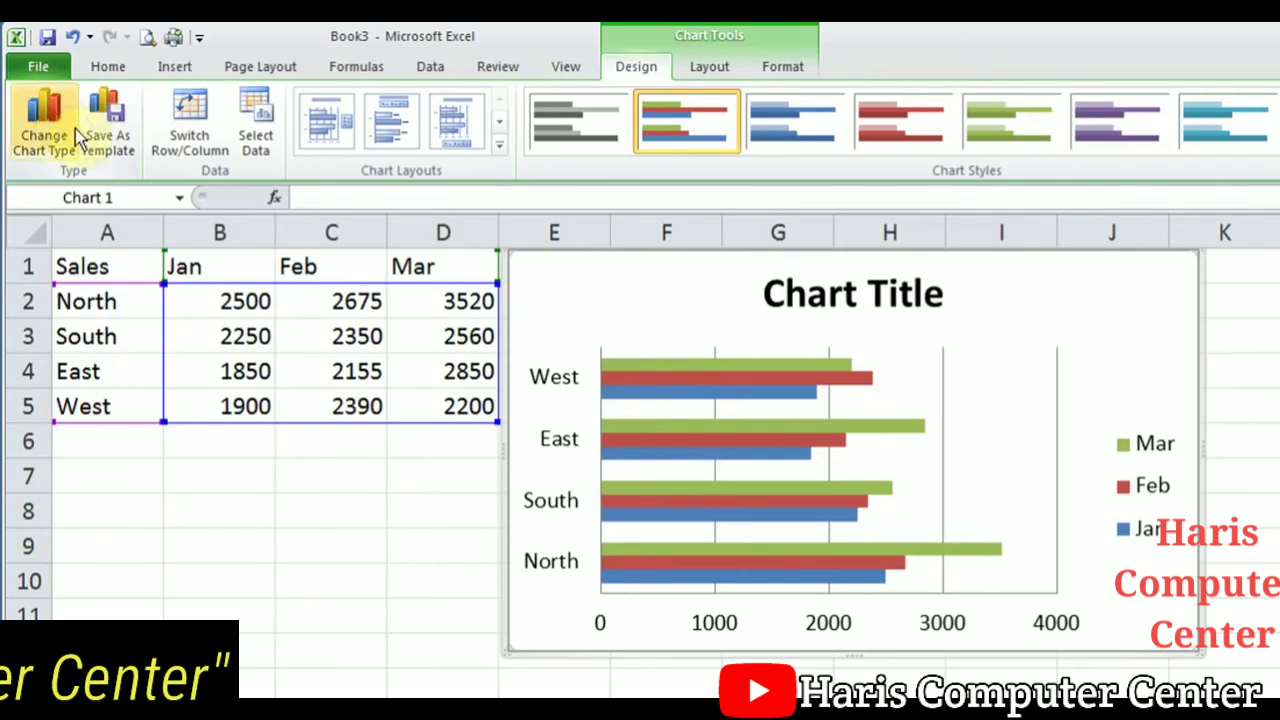
# Step: Change the bar chart's type back to Clustered Column
pyautogui.click(48, 122)
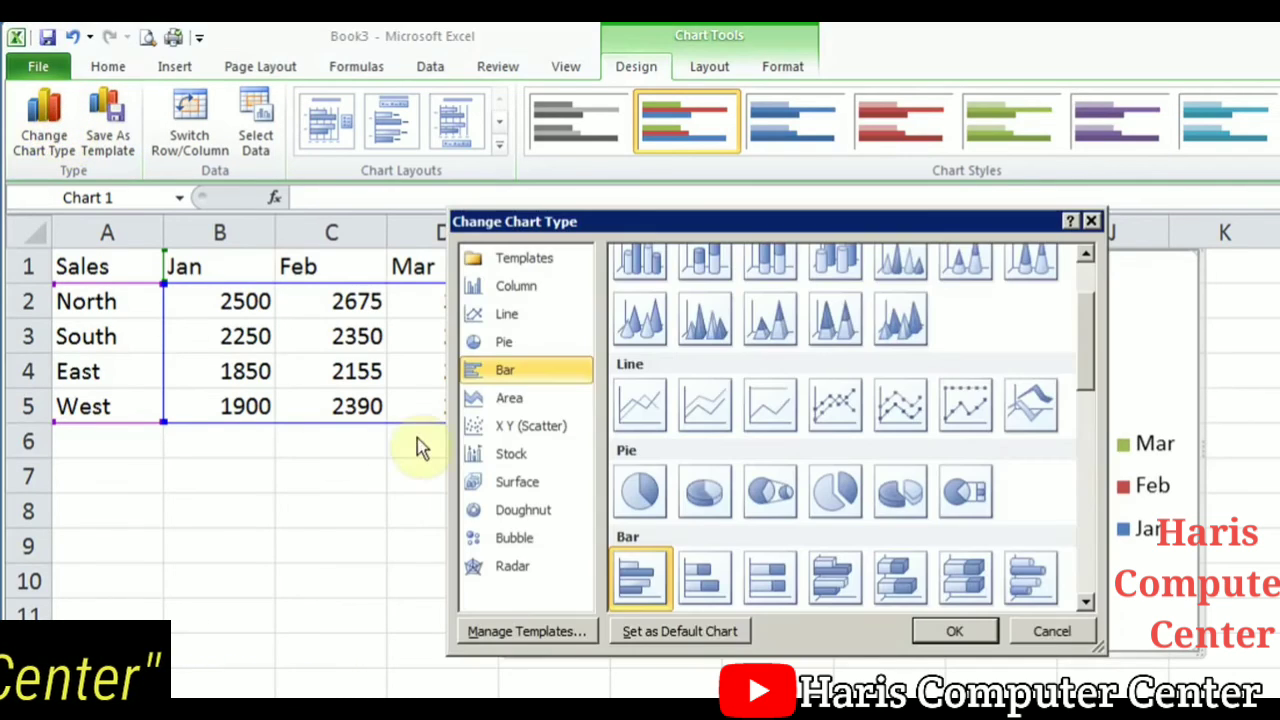
pyautogui.click(522, 292)
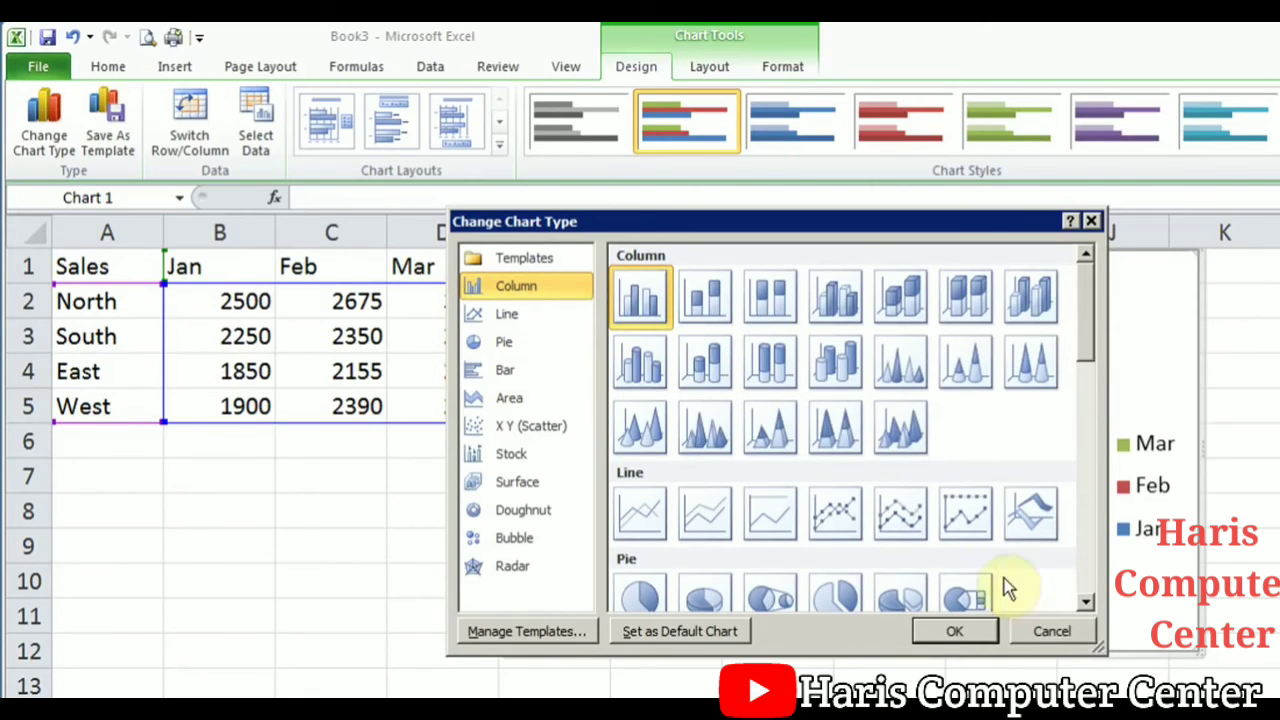
pyautogui.click(955, 632)
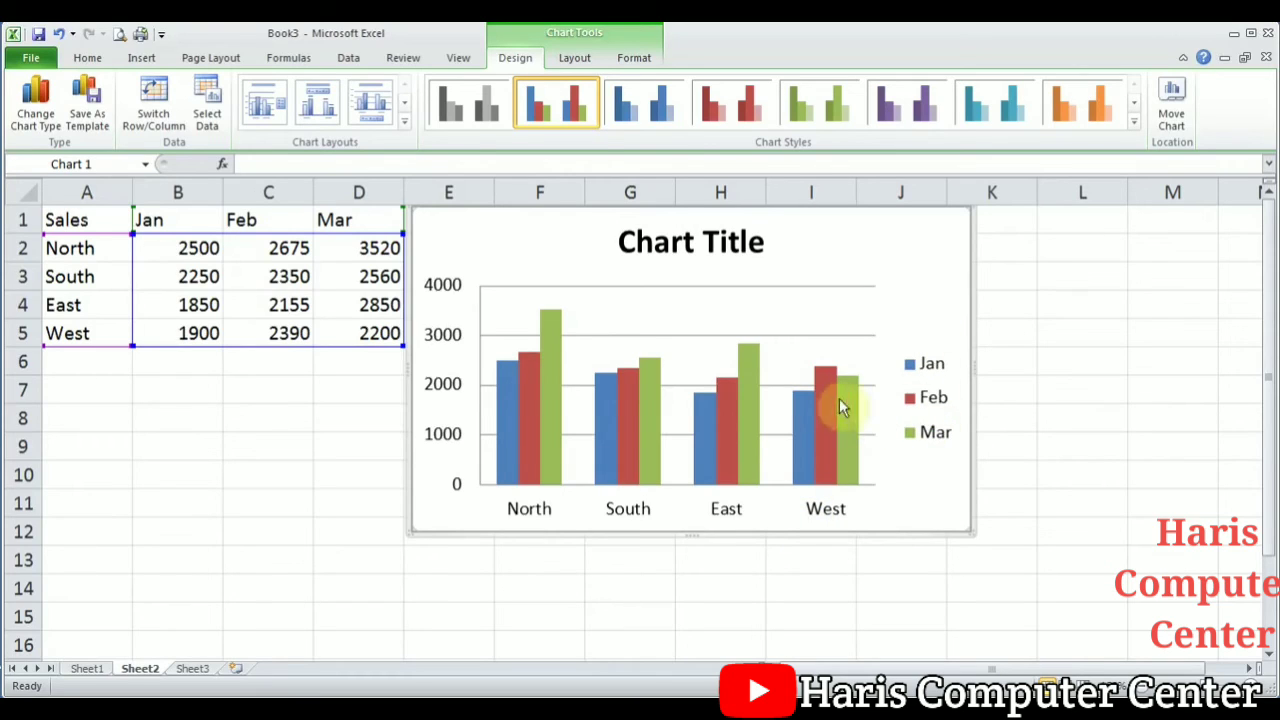
# Step: Switch the chart's rows and columns so months form the categories, and switch them back to regions
pyautogui.click(153, 104)
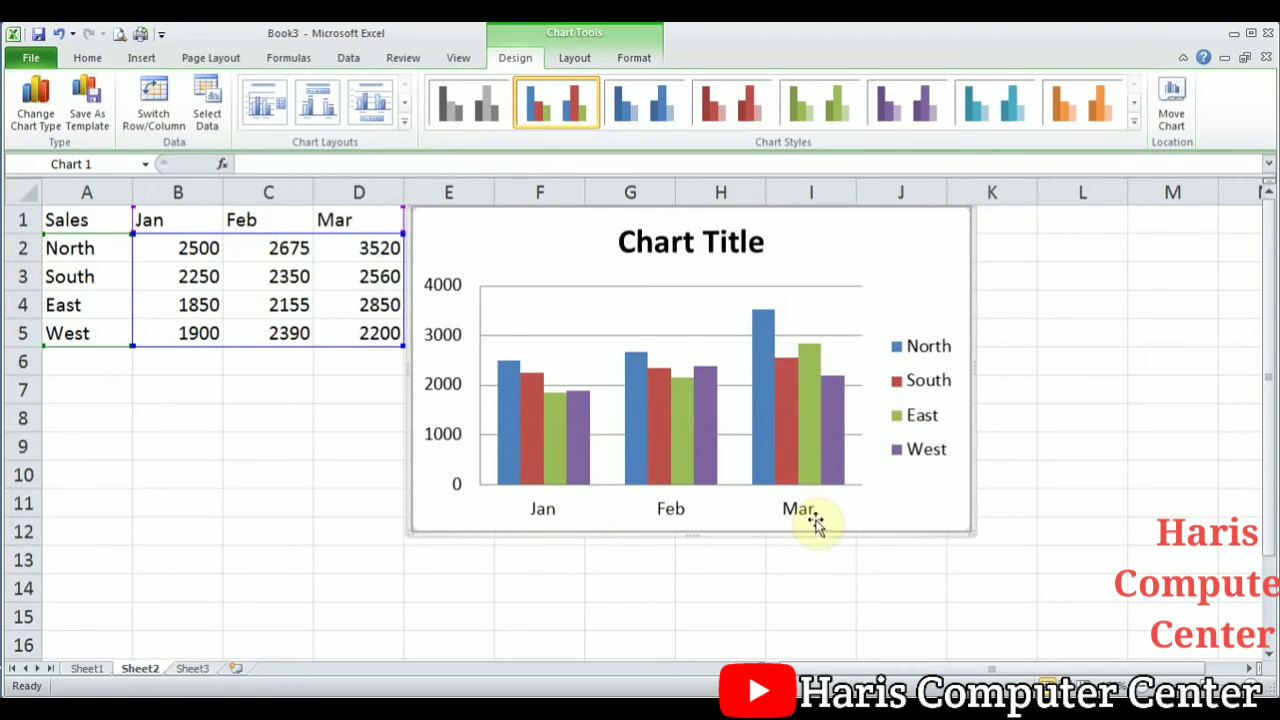
pyautogui.click(153, 100)
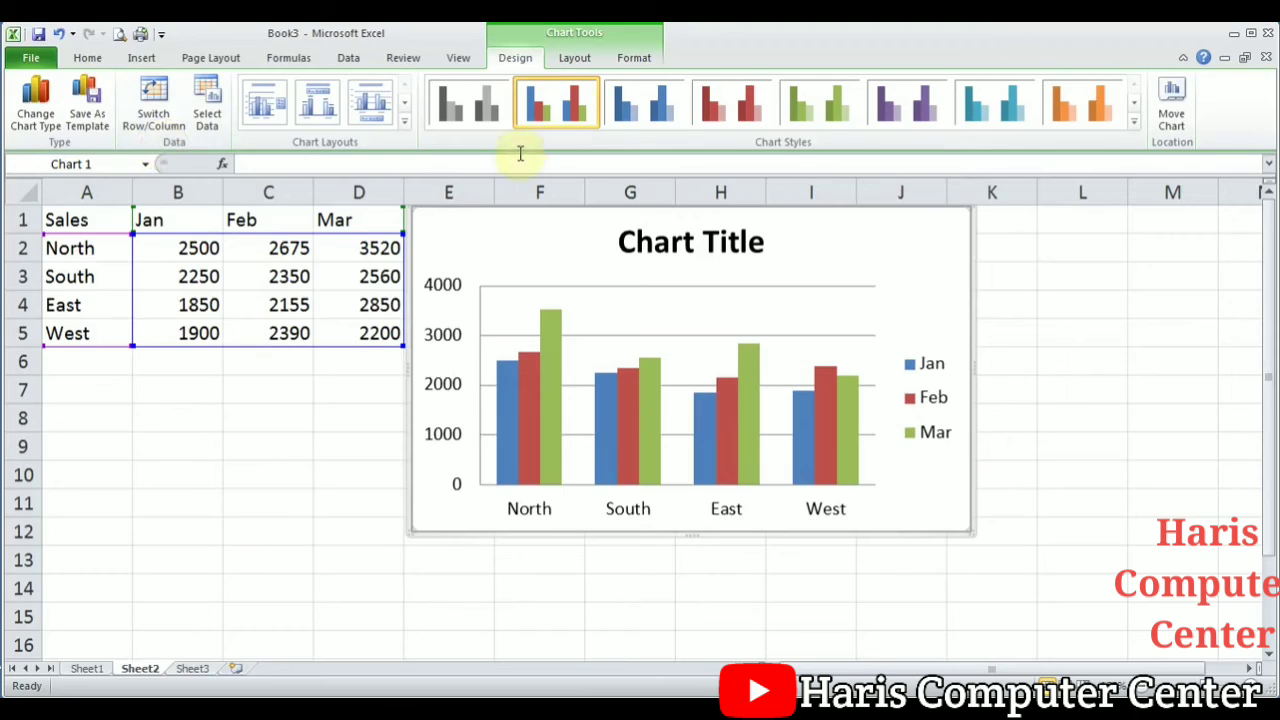
# Step: Try a data table without legend keys below the chart, and remove it again
pyautogui.click(573, 60)
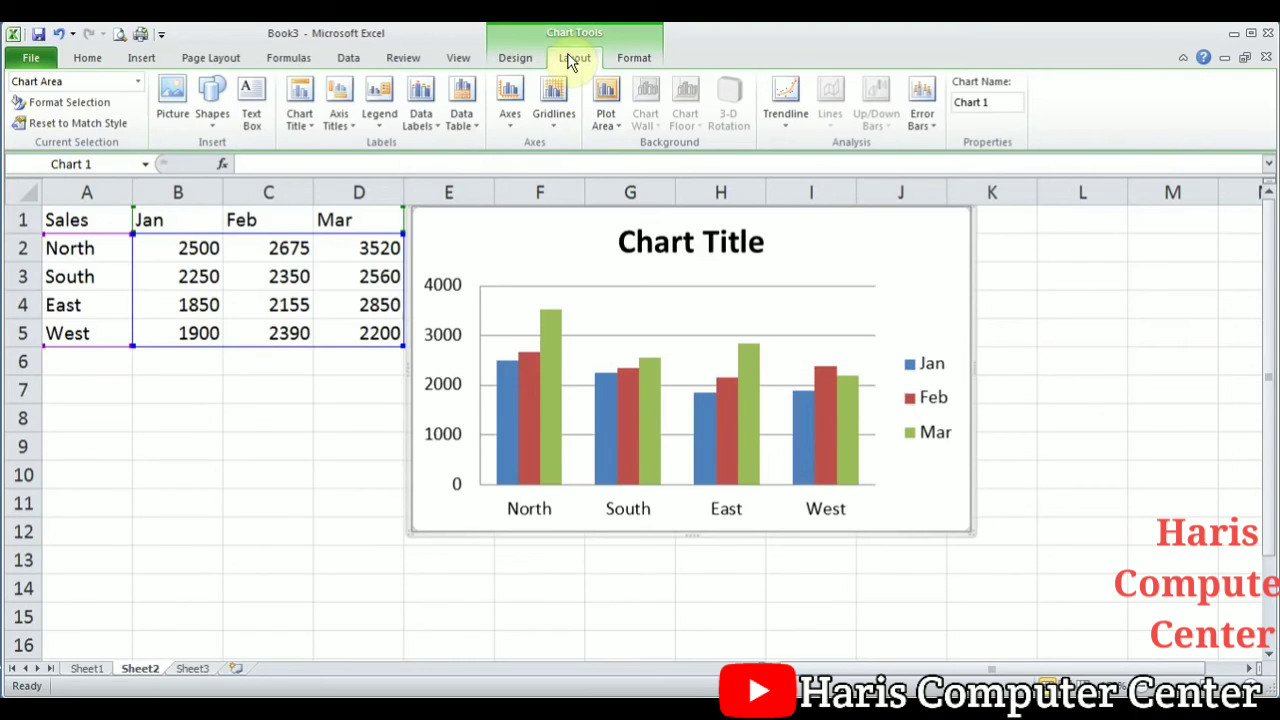
pyautogui.click(466, 122)
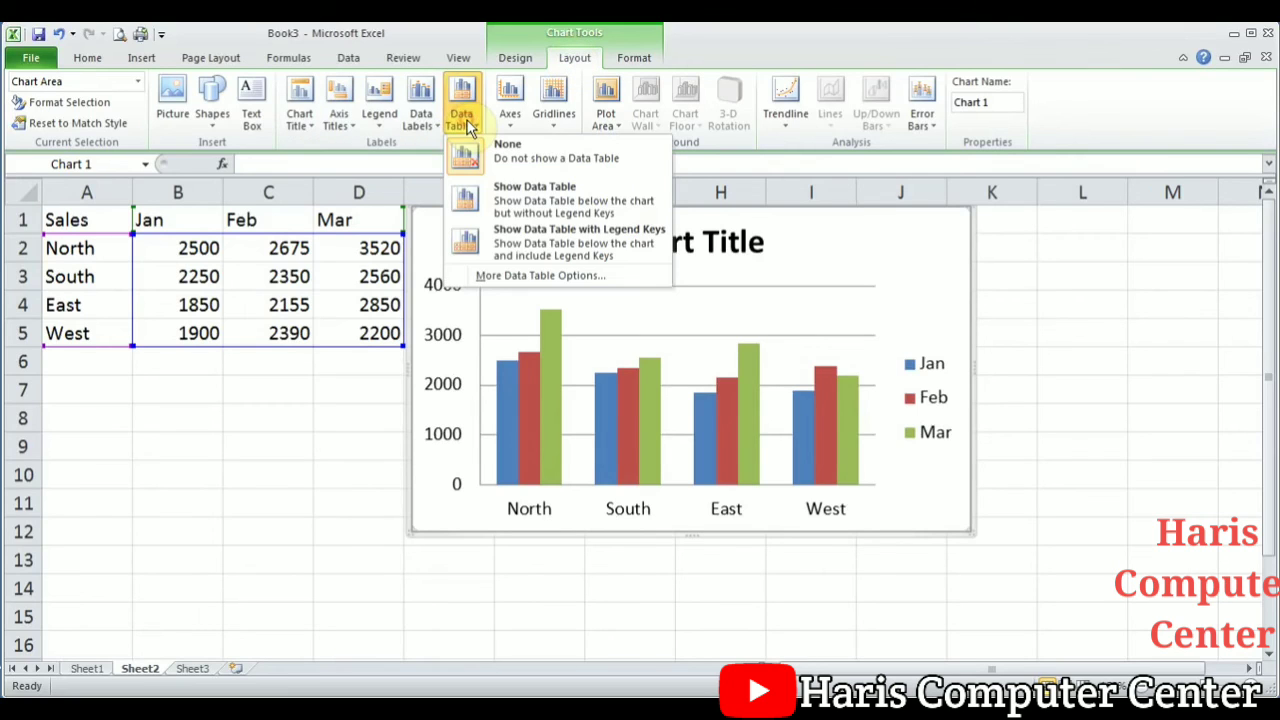
pyautogui.click(510, 200)
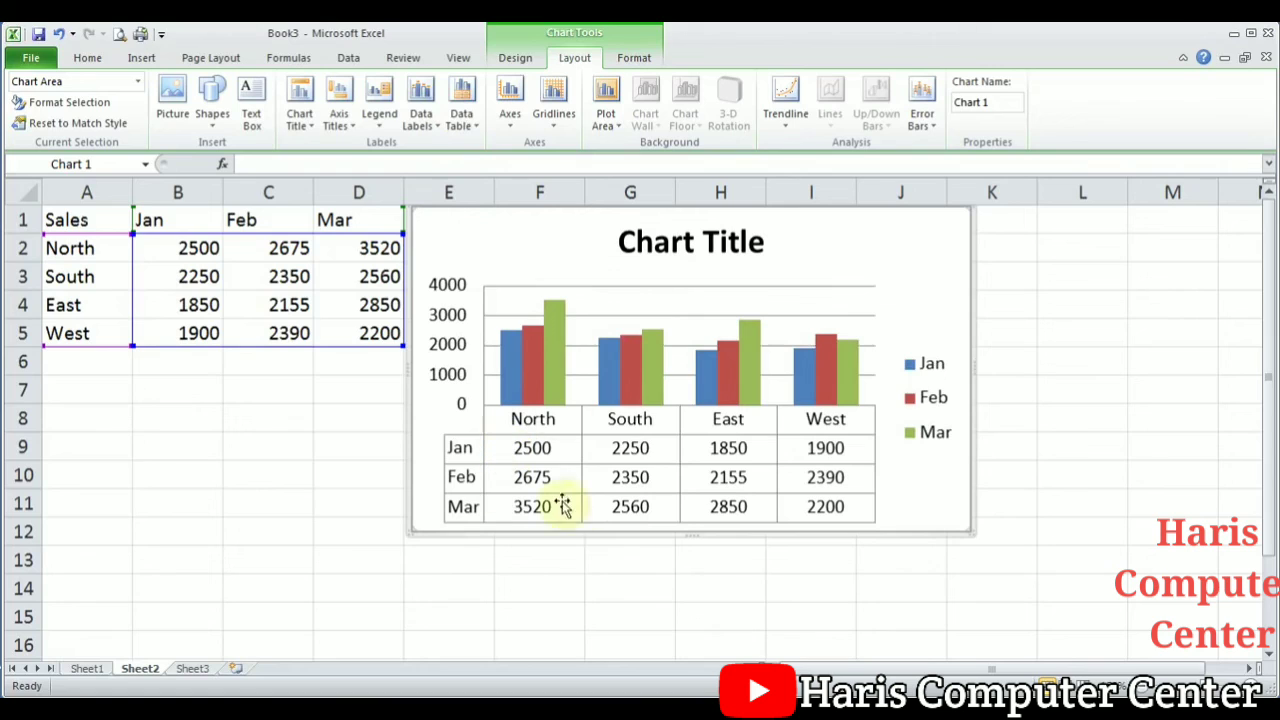
pyautogui.click(472, 130)
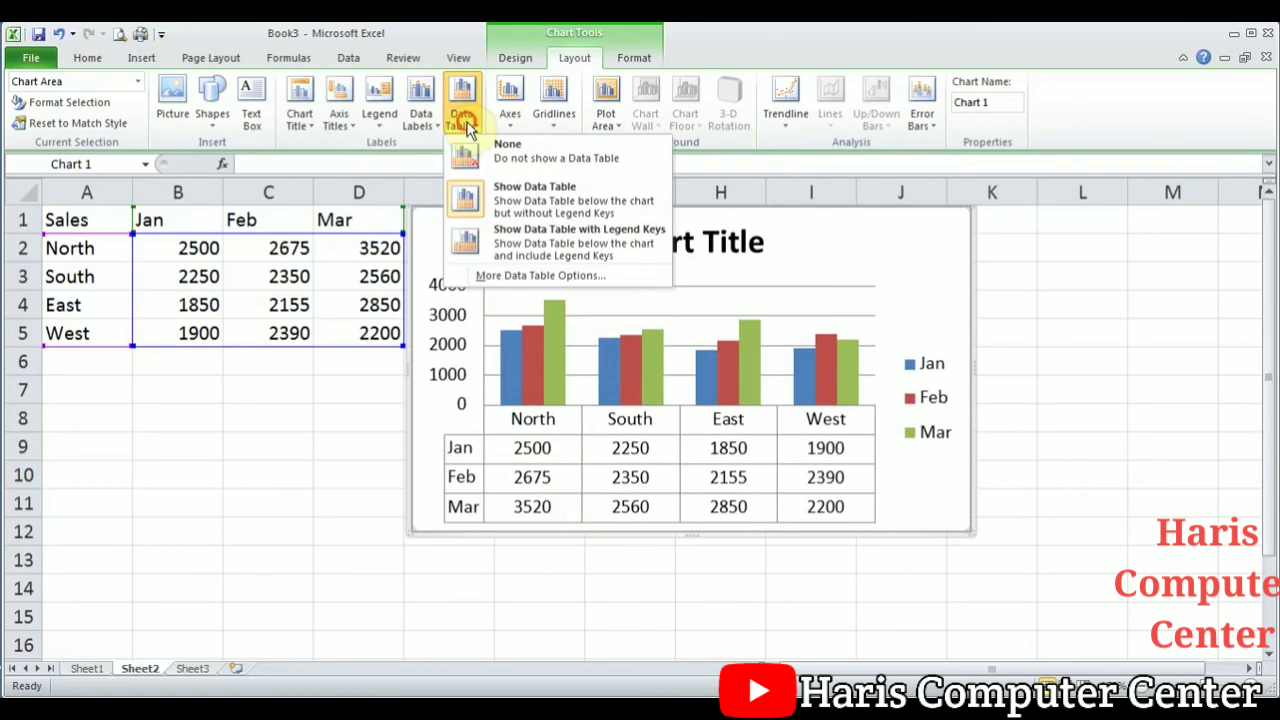
pyautogui.click(492, 150)
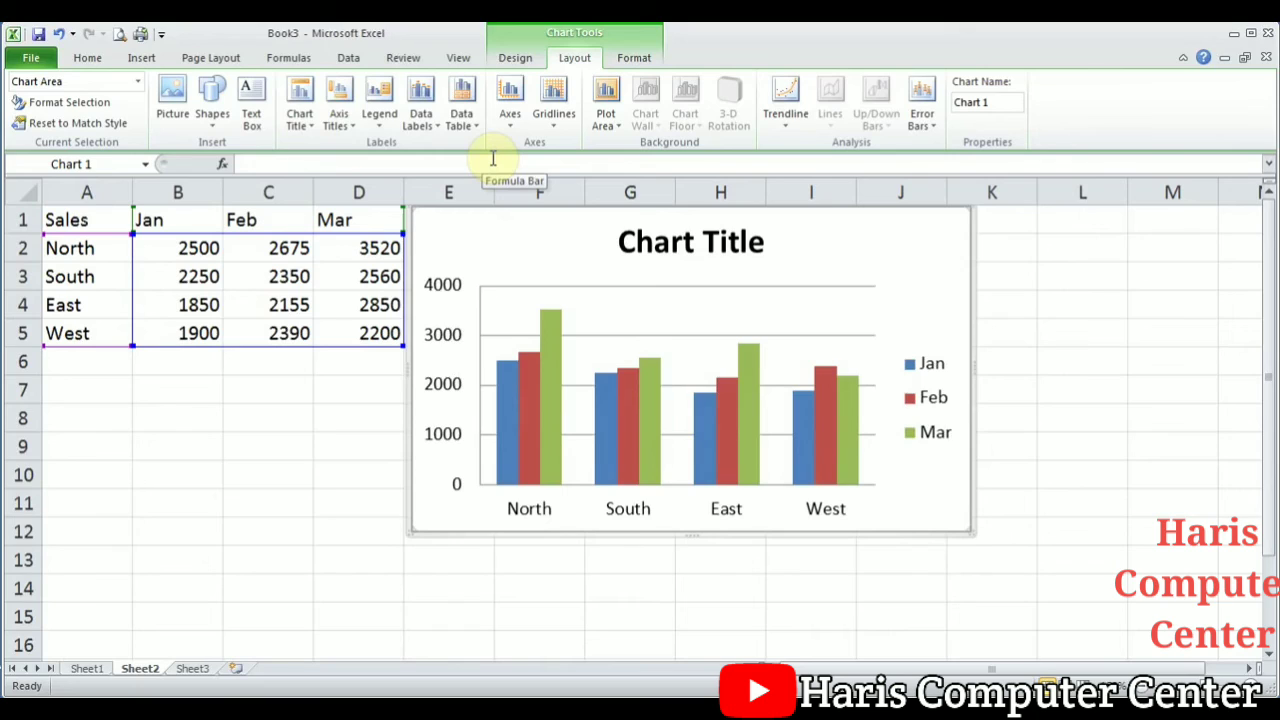
pyautogui.click(336, 118)
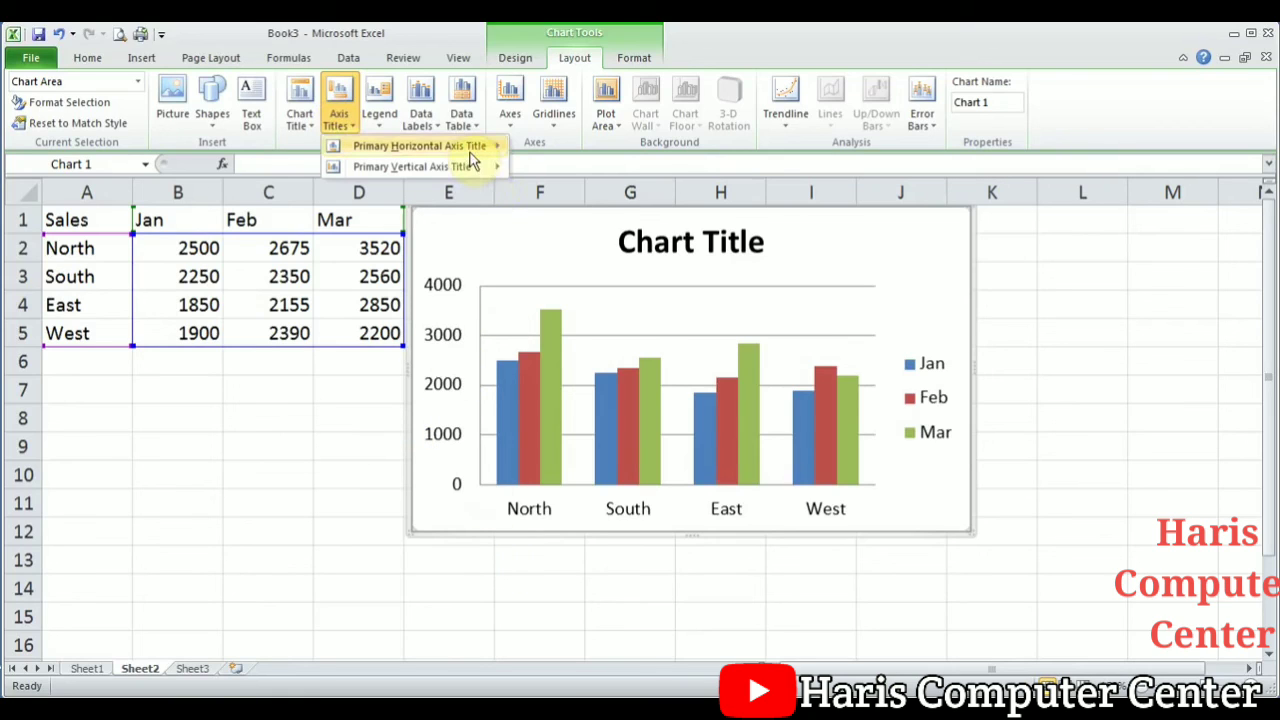
pyautogui.moveTo(474, 158)
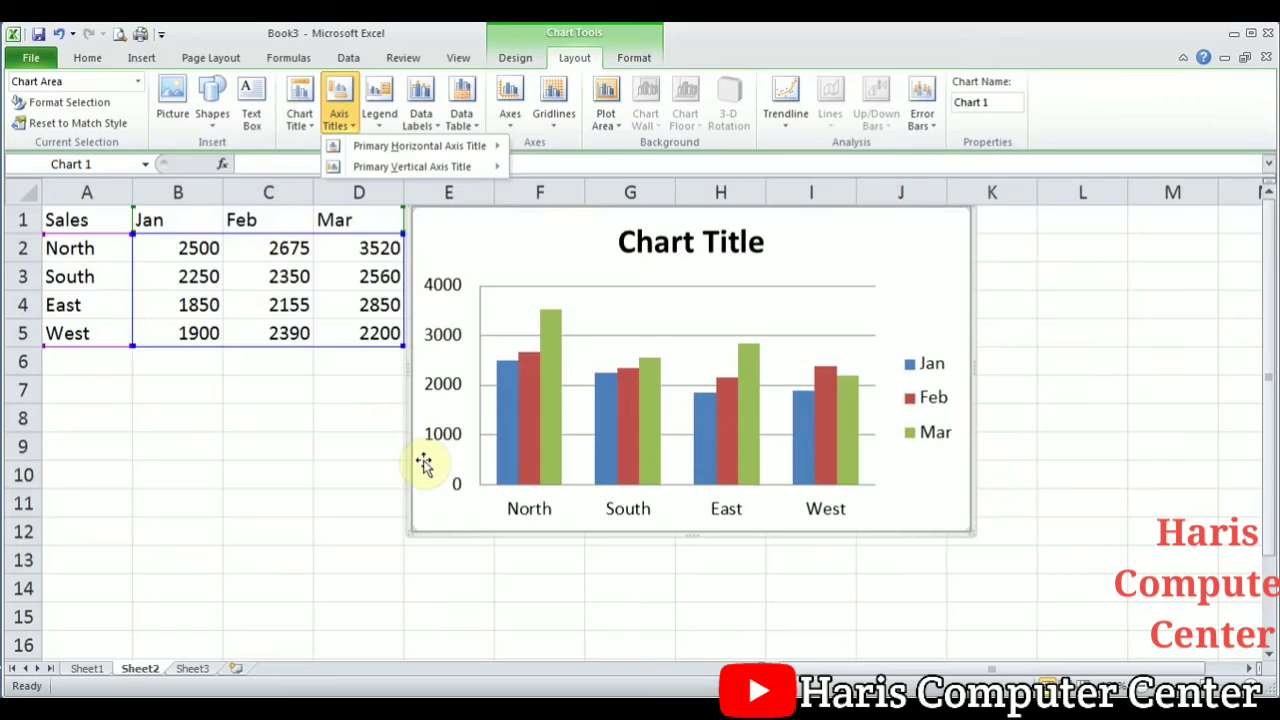
pyautogui.click(534, 251)
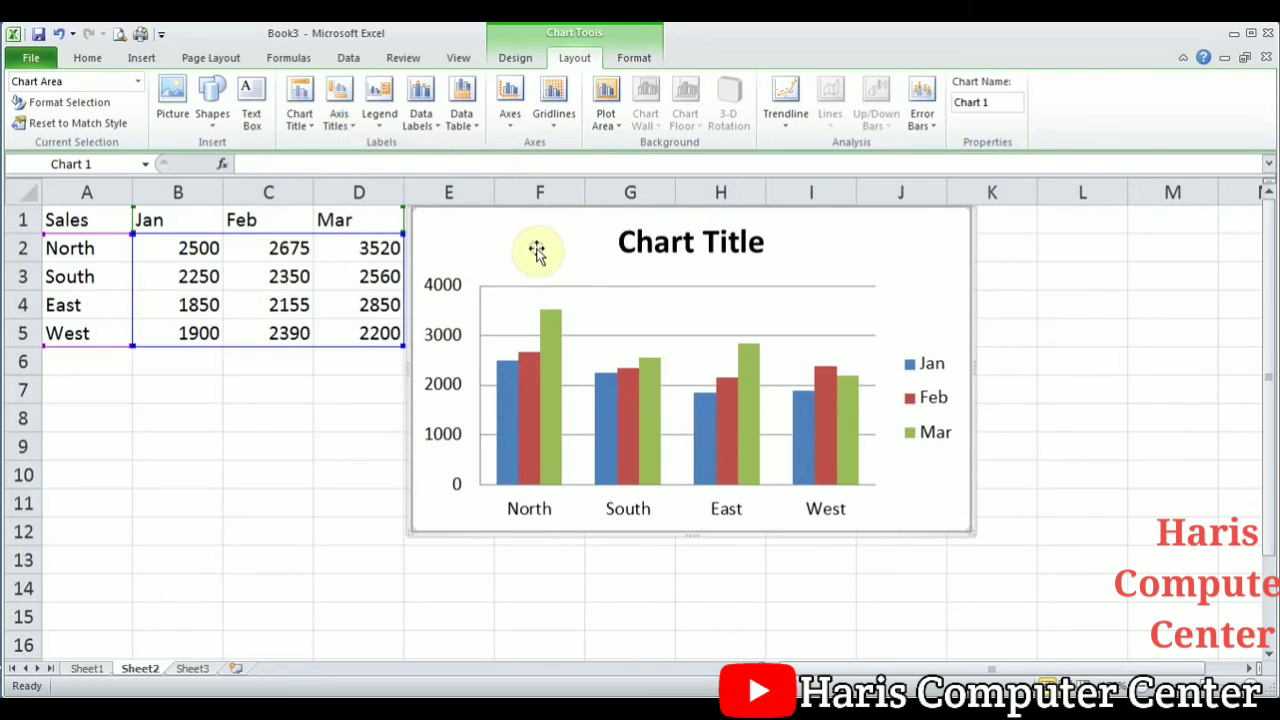
# Step: Place the chart's legend at the top and show the primary horizontal axis without labeling
pyautogui.click(386, 125)
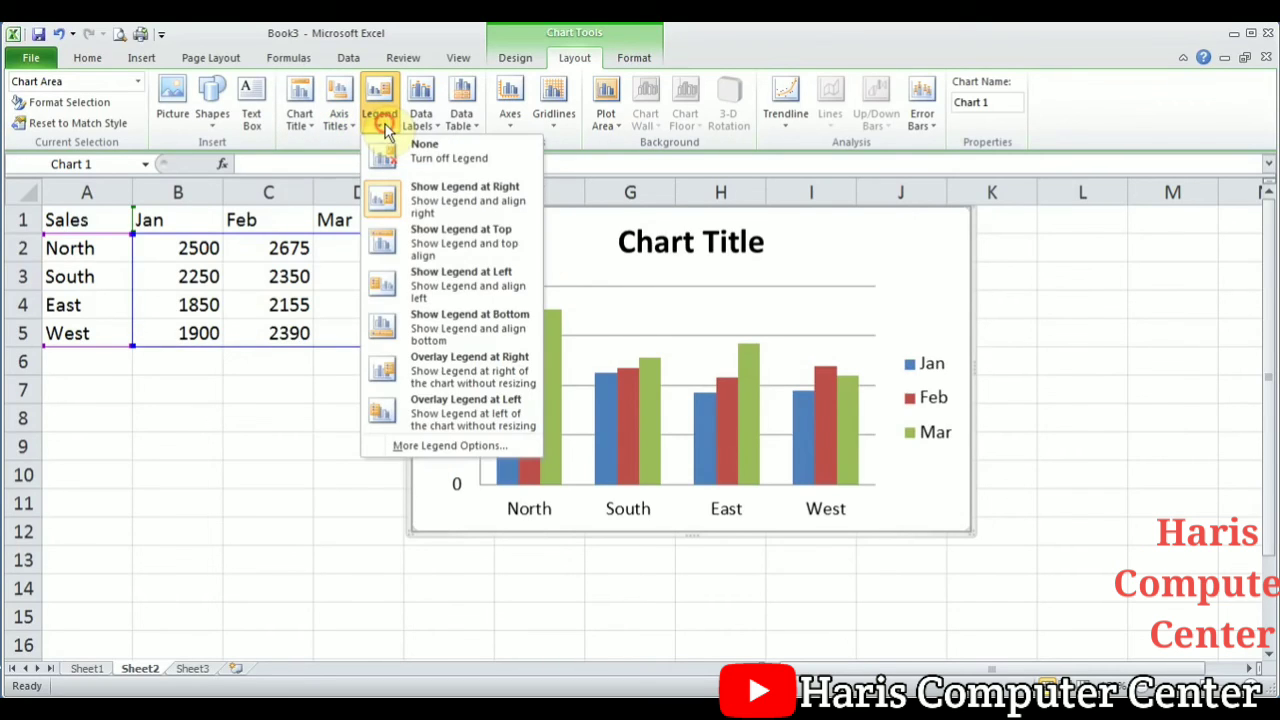
pyautogui.click(432, 251)
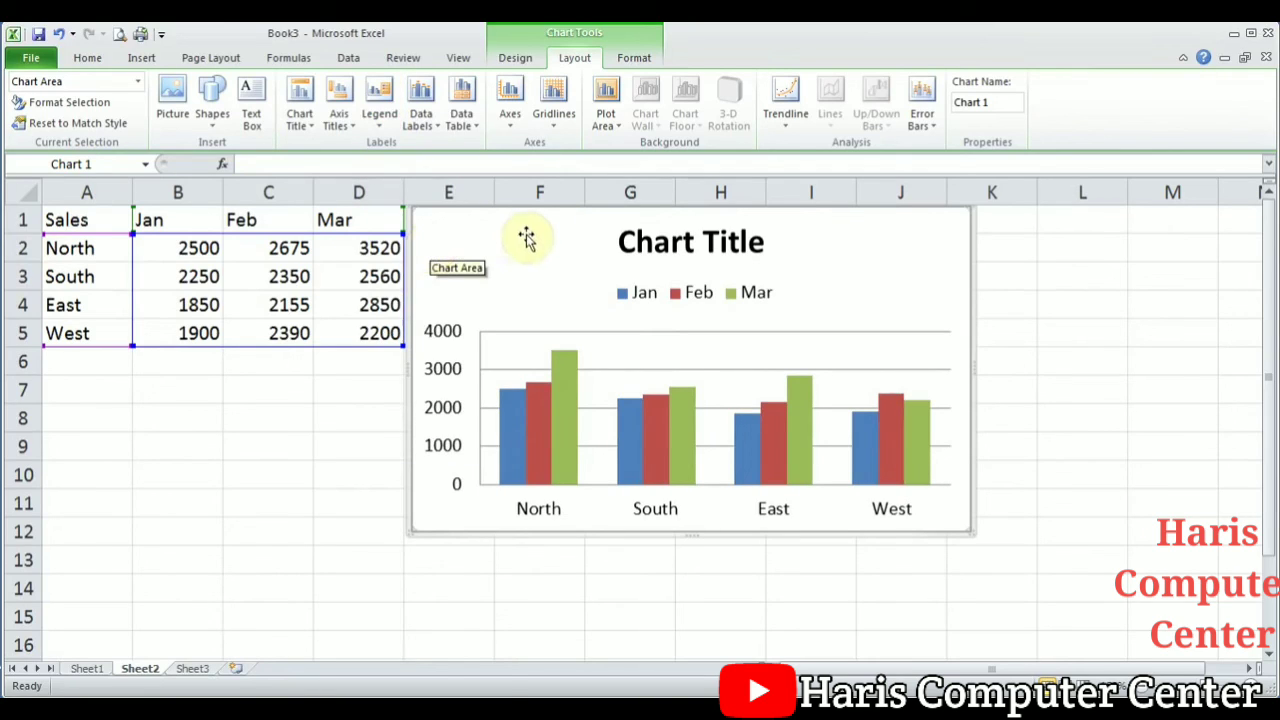
pyautogui.click(509, 112)
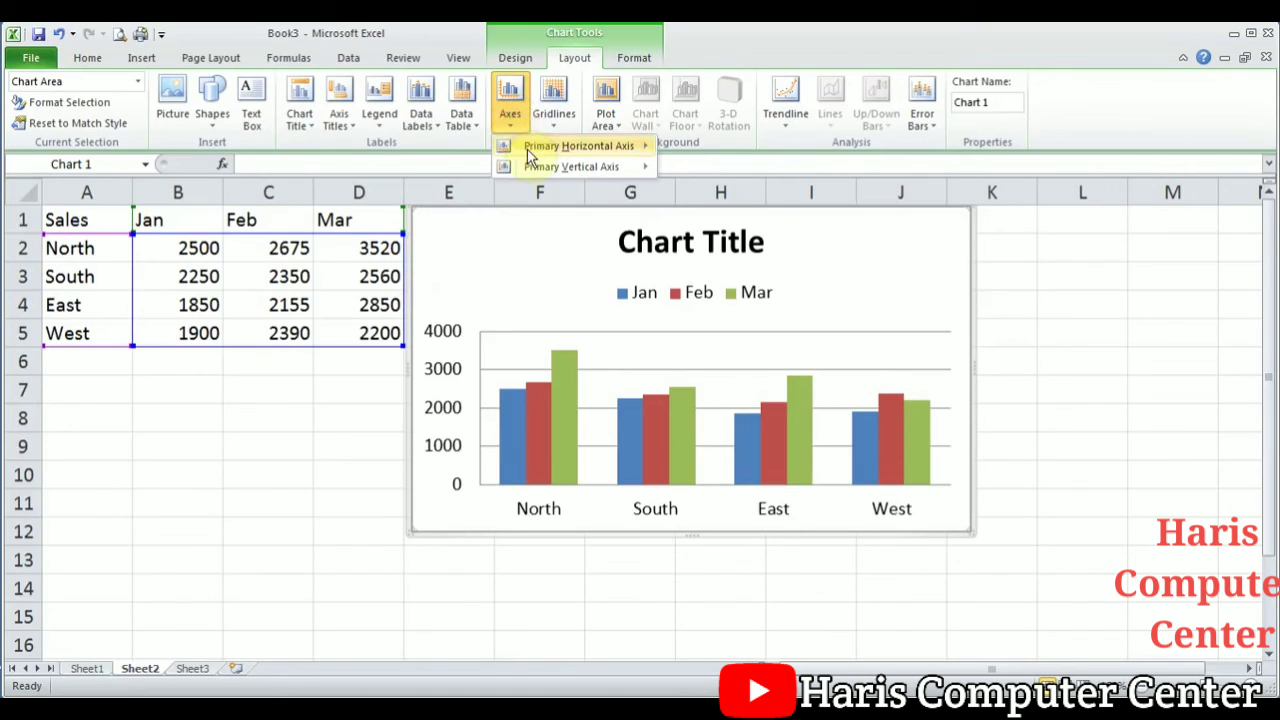
pyautogui.moveTo(529, 154)
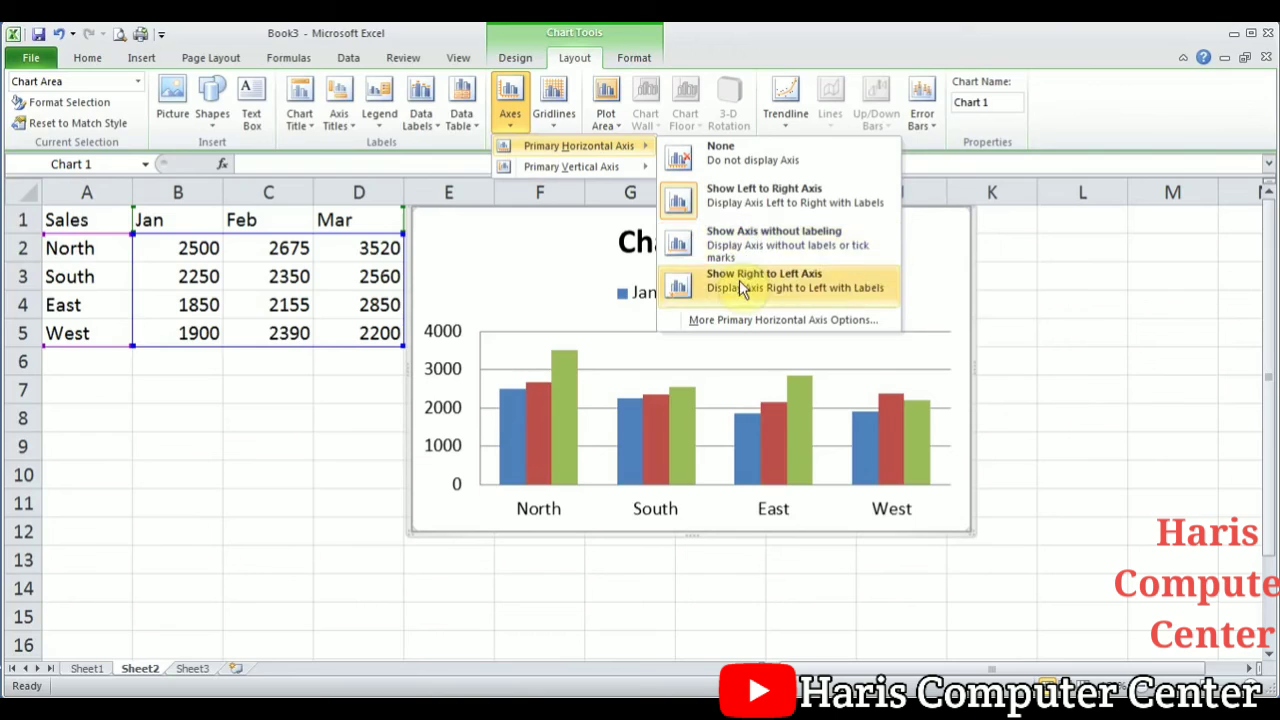
pyautogui.click(739, 243)
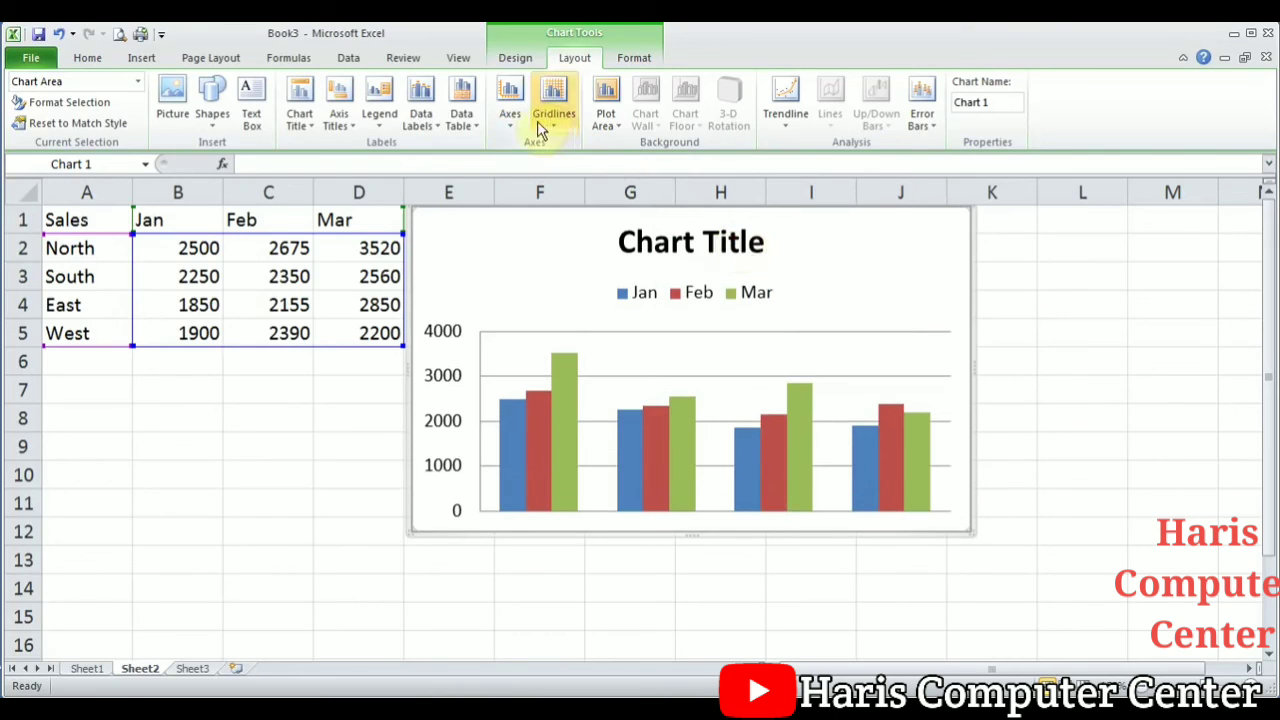
# Step: Try showing the primary vertical axis in thousands, and try hiding that axis completely
pyautogui.click(512, 118)
pyautogui.moveTo(542, 170)
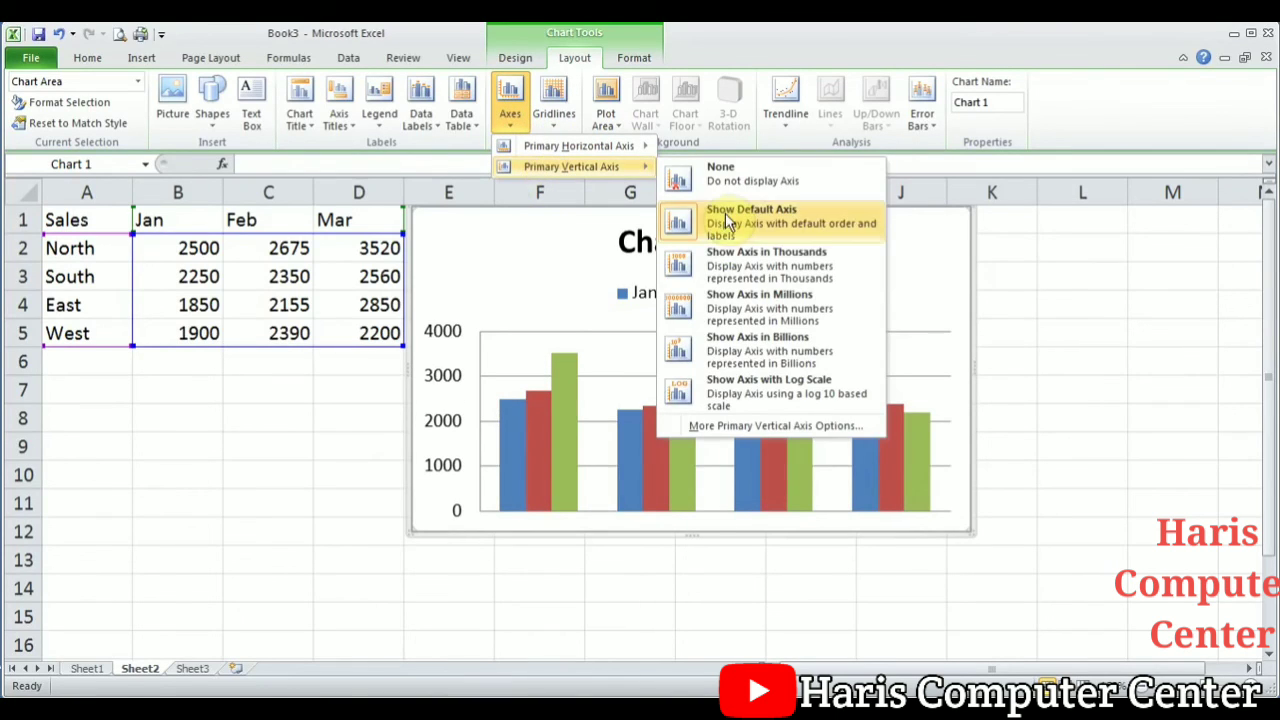
pyautogui.click(735, 265)
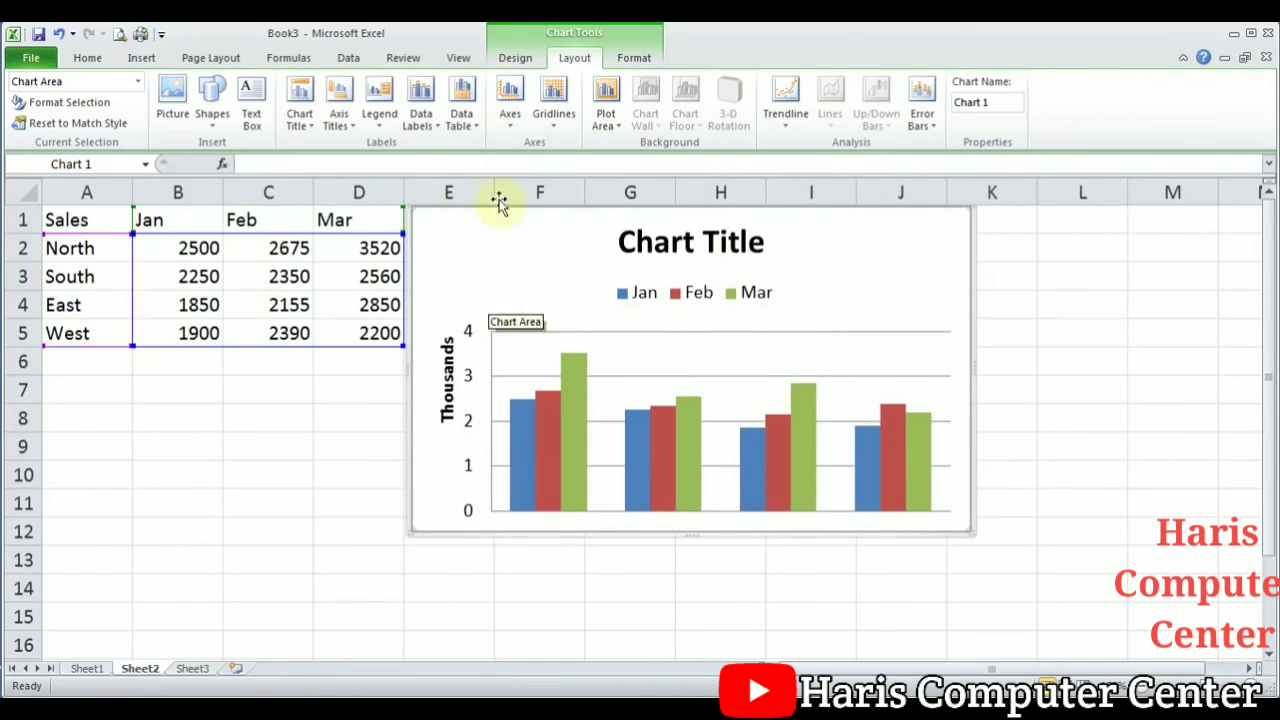
pyautogui.click(510, 105)
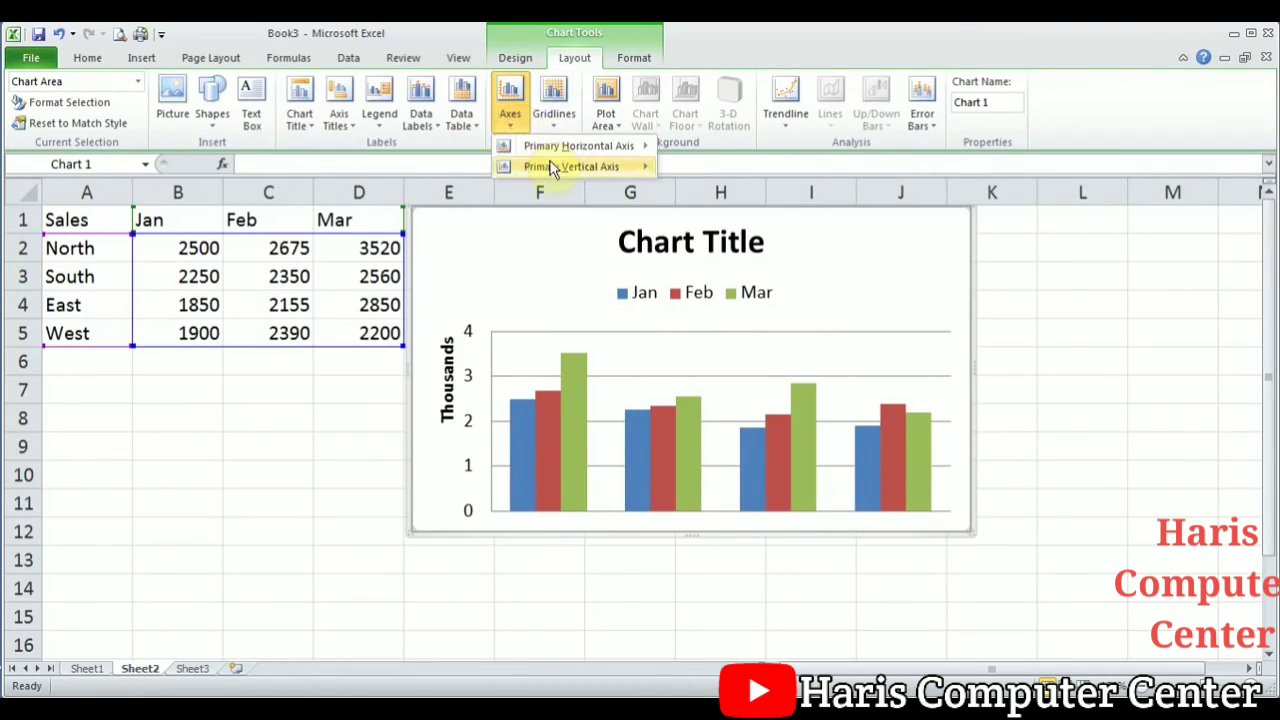
pyautogui.moveTo(545, 166)
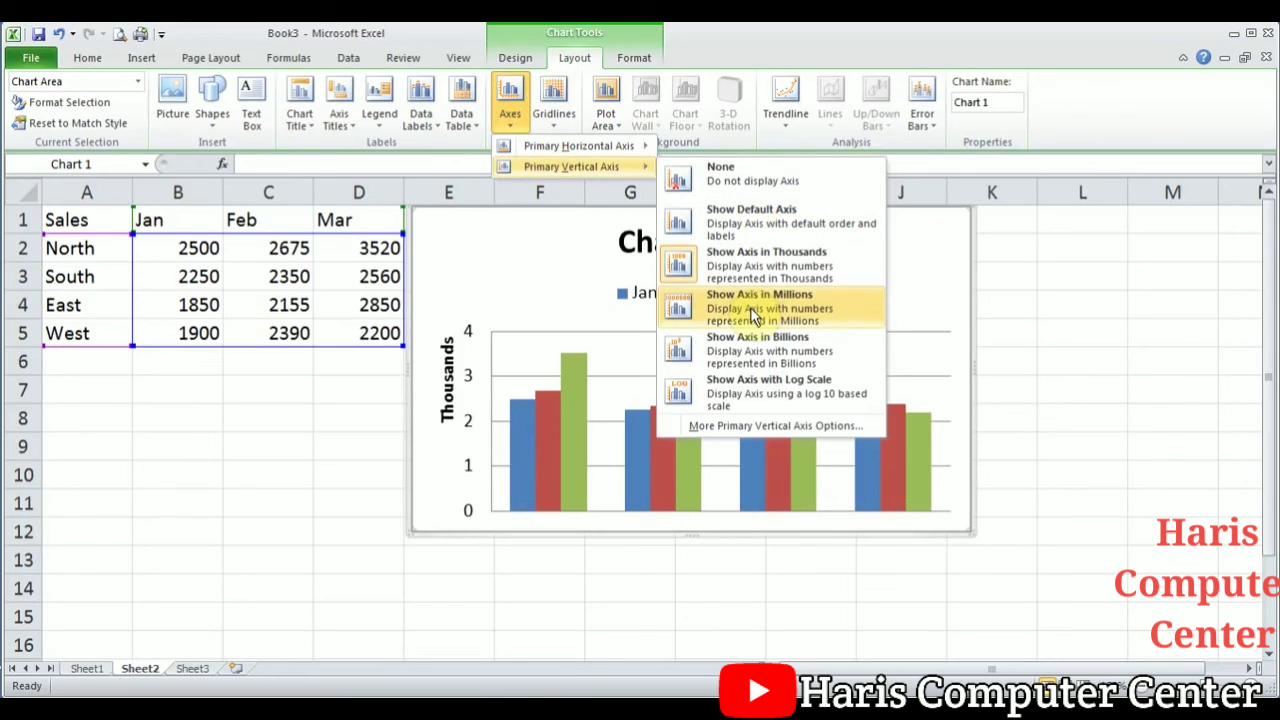
pyautogui.click(749, 174)
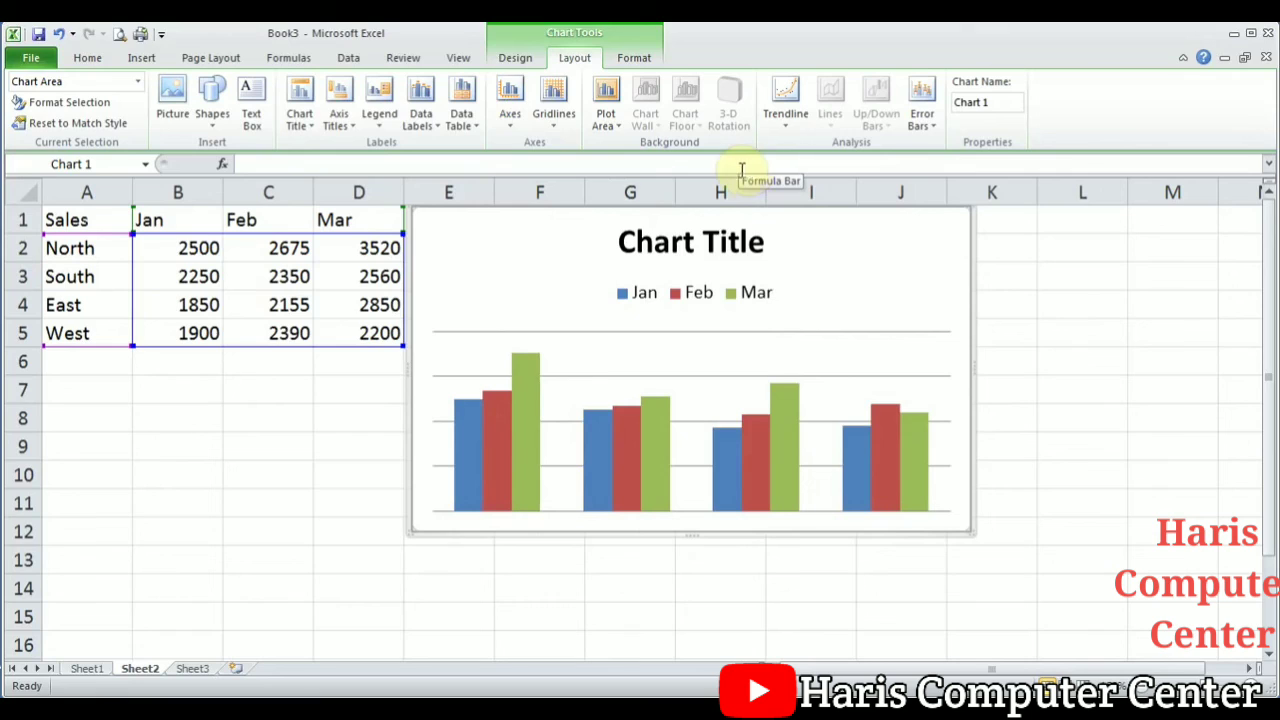
# Step: Undo the last two changes to the primary vertical axis
pyautogui.click(512, 115)
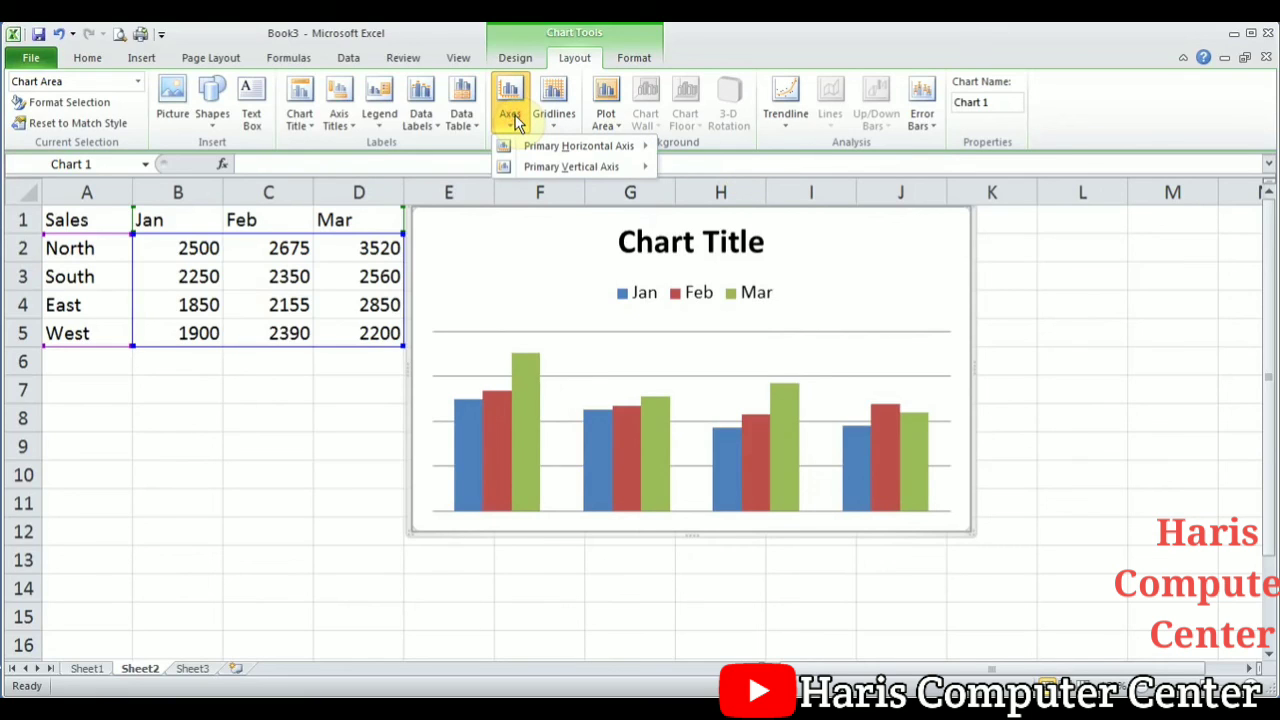
pyautogui.click(59, 34)
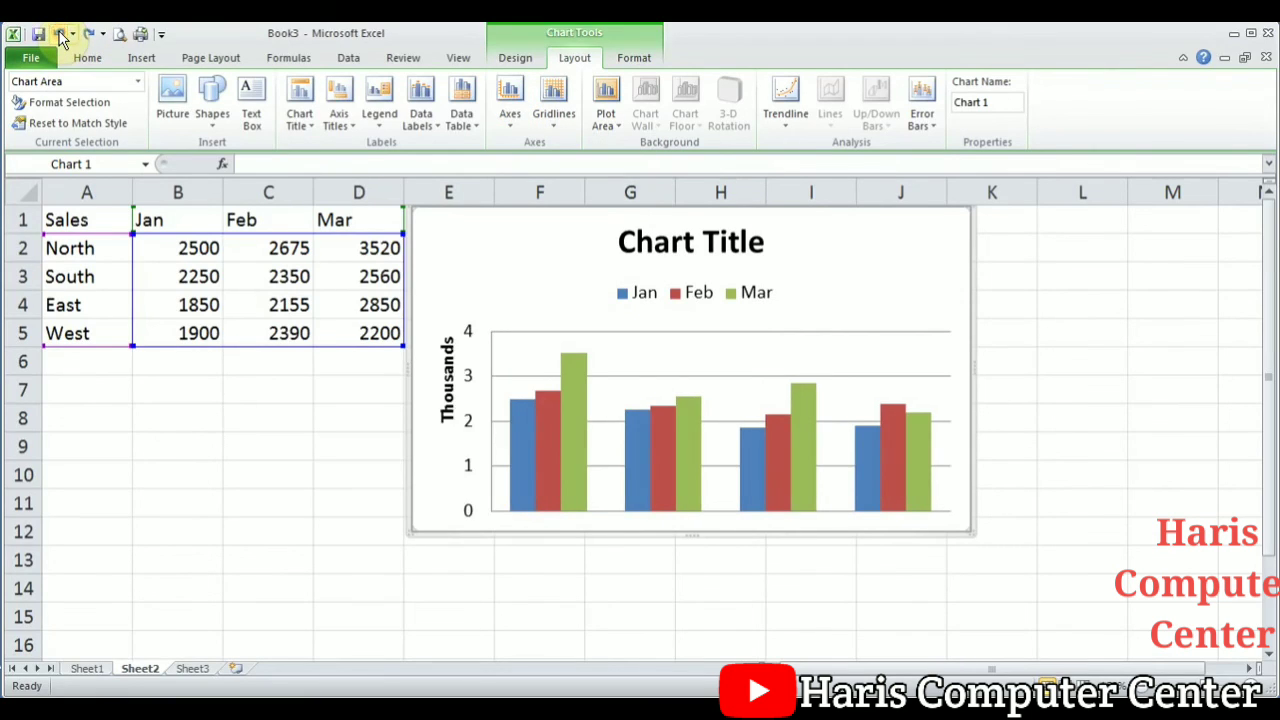
pyautogui.click(59, 34)
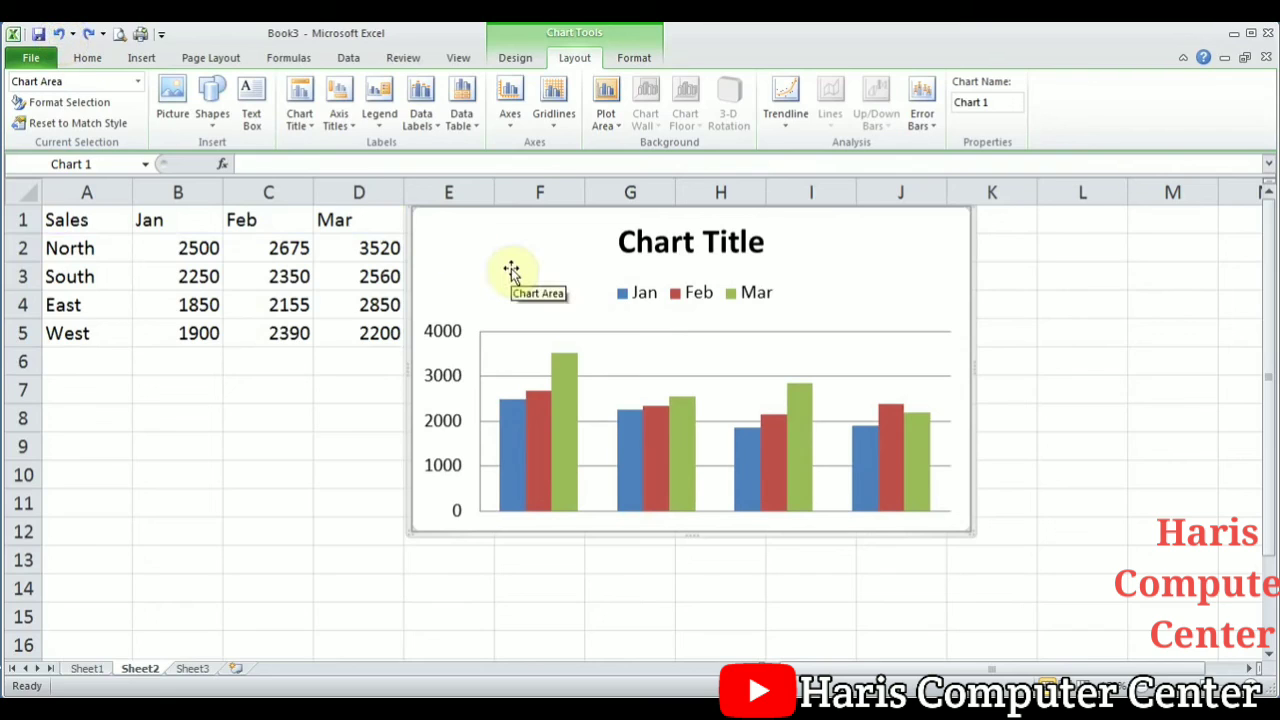
# Step: Set the chart's primary horizontal gridlines to Minor Gridlines
pyautogui.click(561, 124)
pyautogui.moveTo(590, 150)
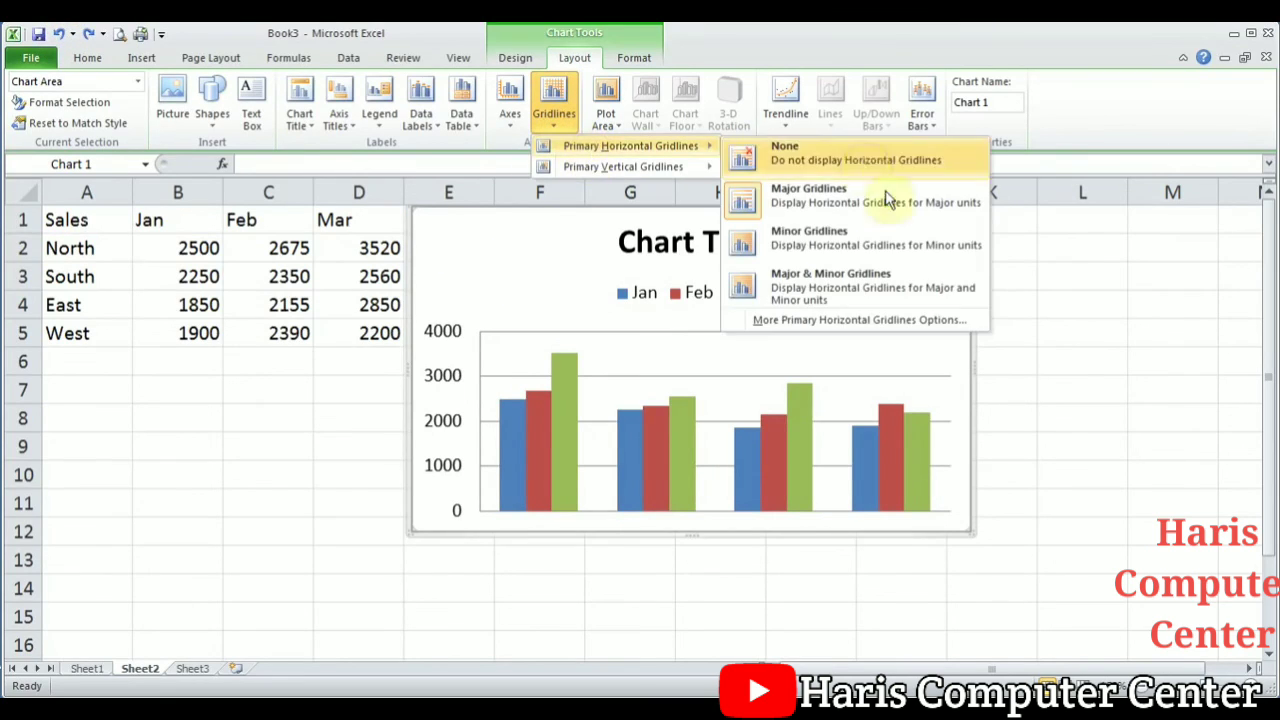
pyautogui.click(836, 242)
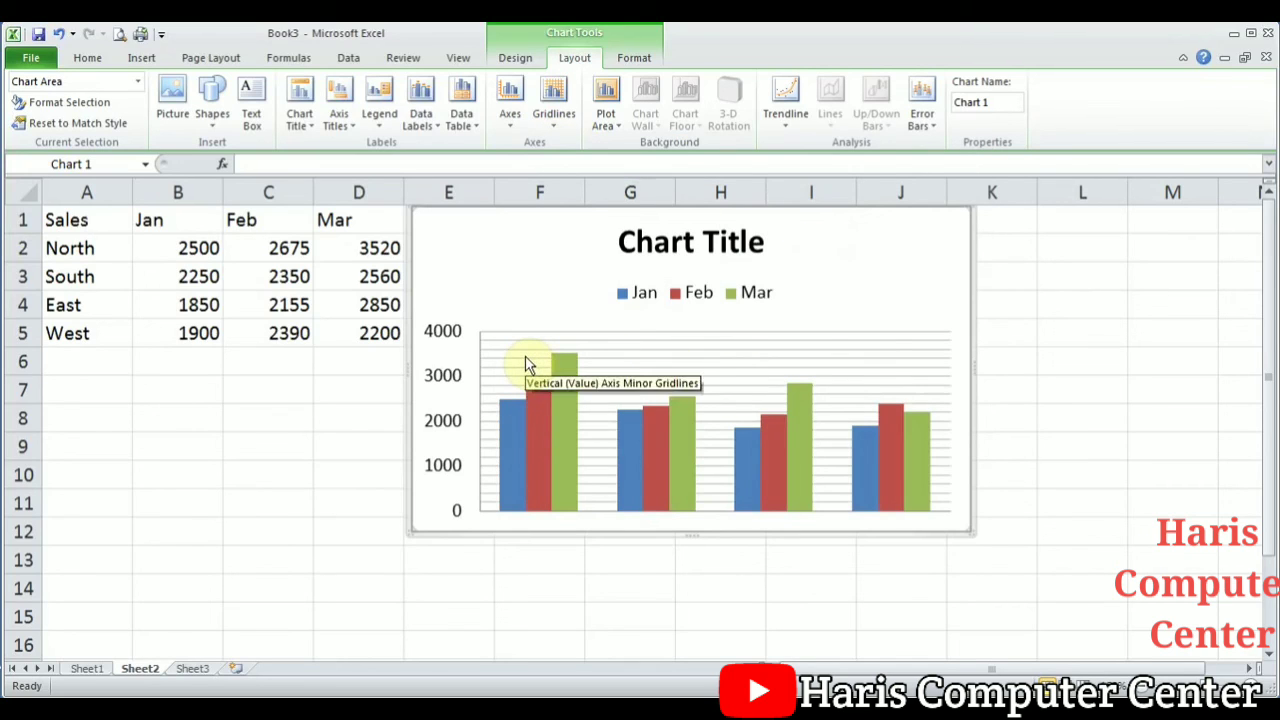
pyautogui.click(645, 57)
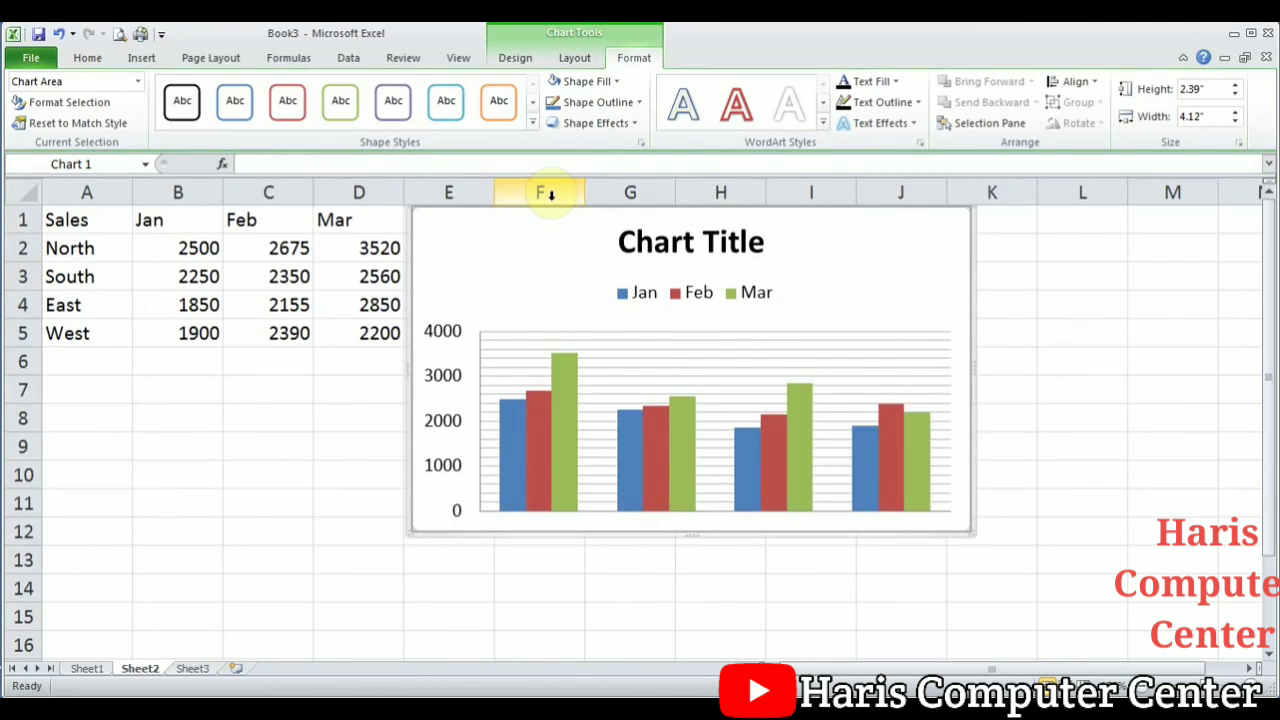
pyautogui.click(502, 272)
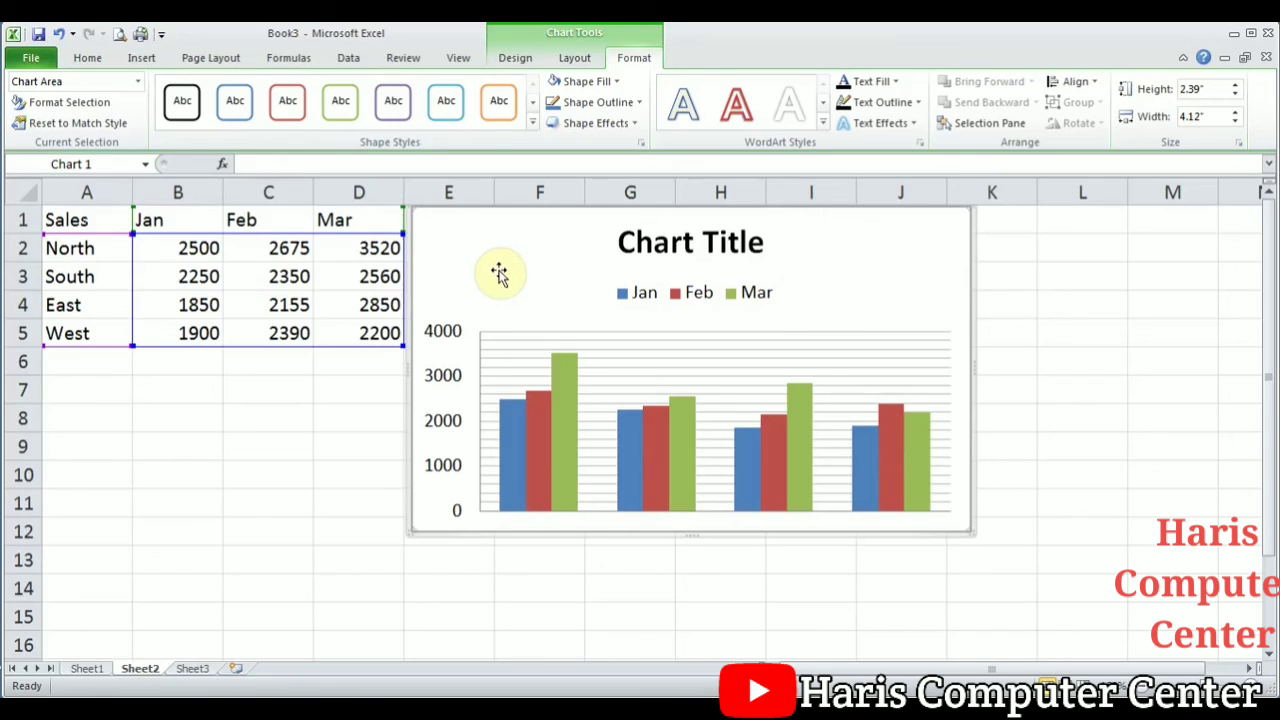
pyautogui.rightClick(461, 251)
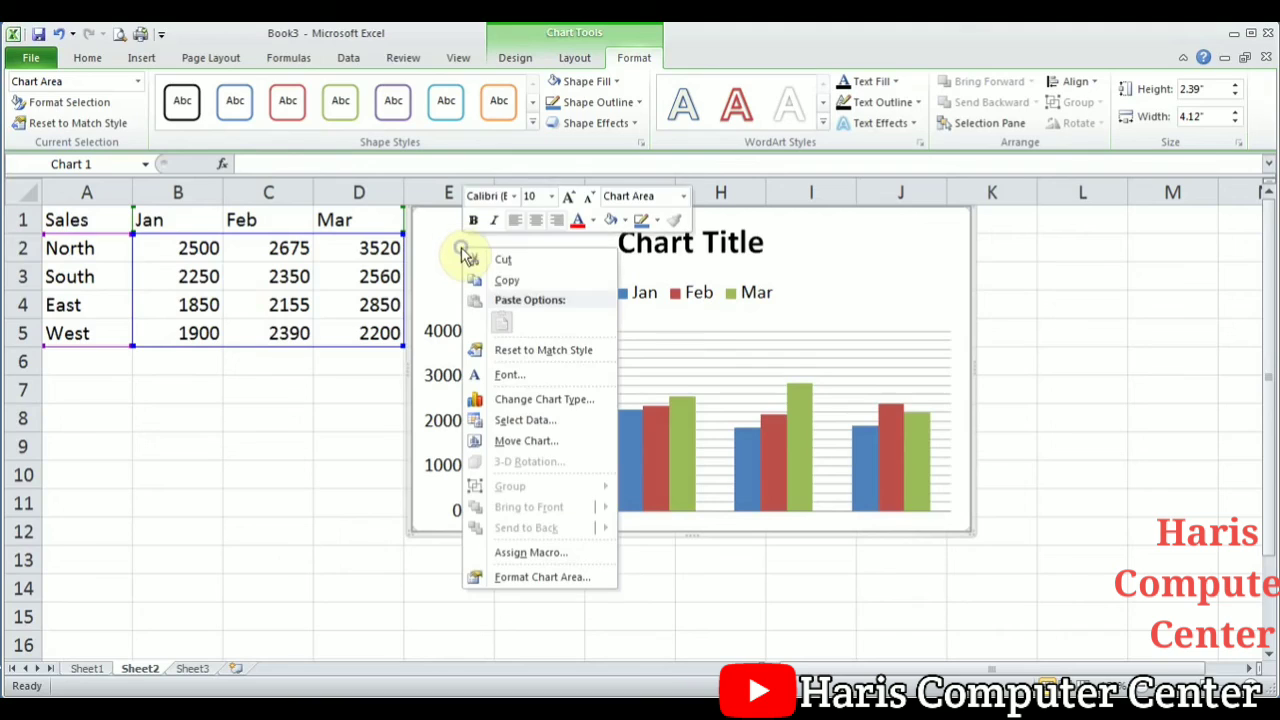
pyautogui.click(527, 282)
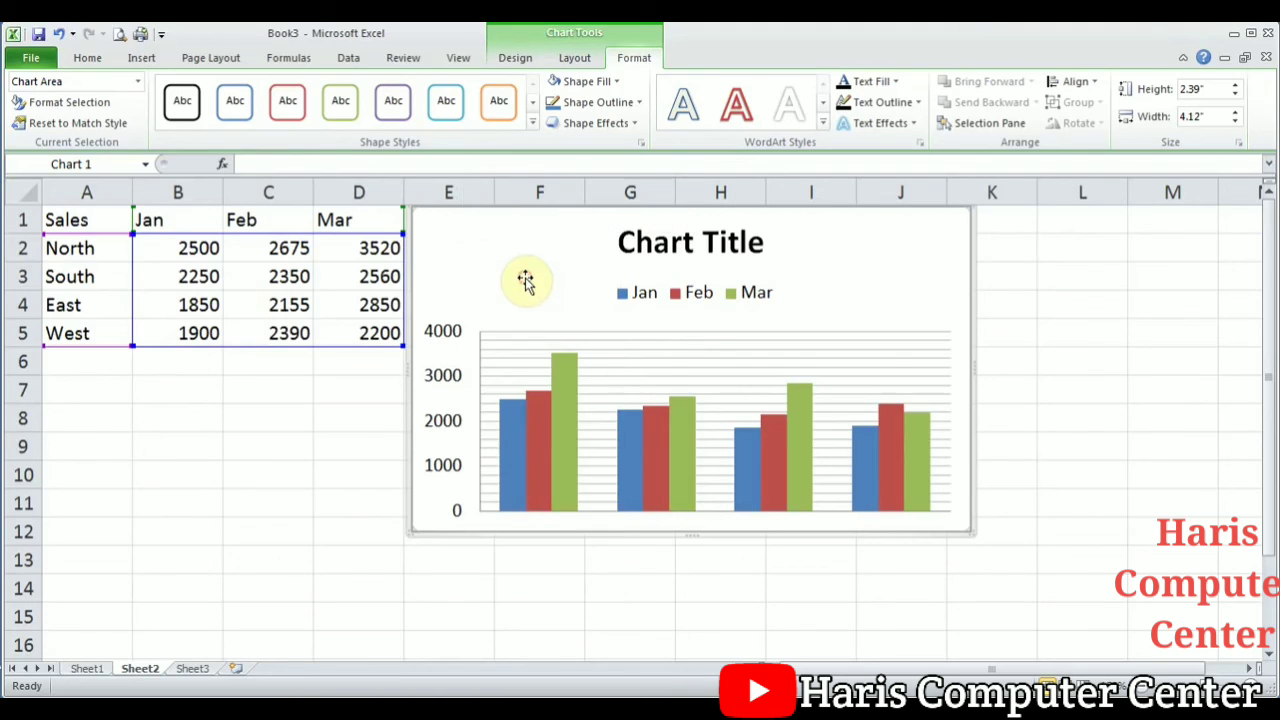